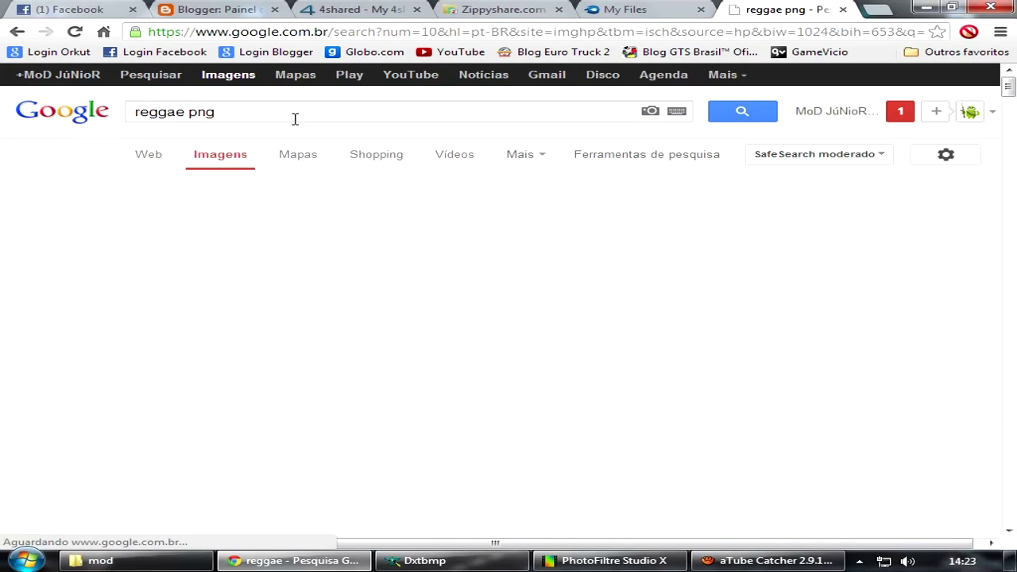
Open the round reggae peace symbol and the Reggae lettering logo from the image results in new tabs.
scroll(779, 246, "down", 3)
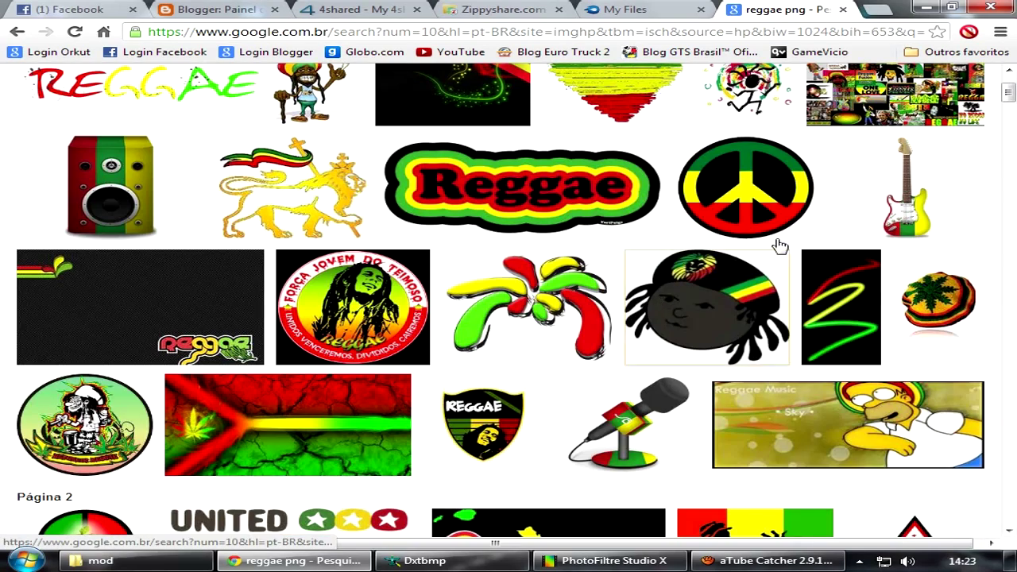
middle_click(744, 197)
mouse_move(534, 203)
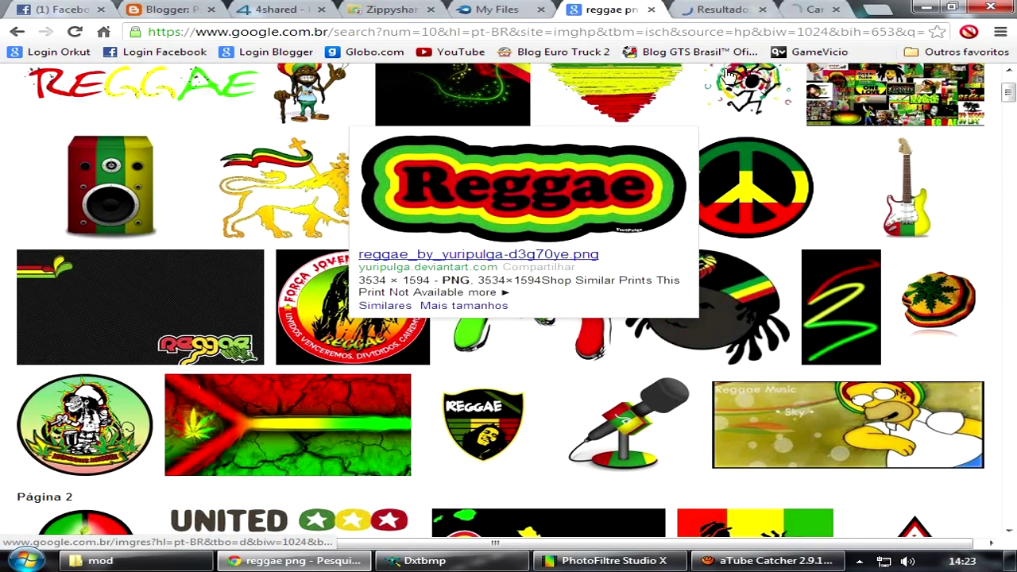
Open the peace symbol picture at full size and save it to the desktop (Área de Trabalho).
key("ctrl+Tab")
left_click(213, 173)
right_click(213, 172)
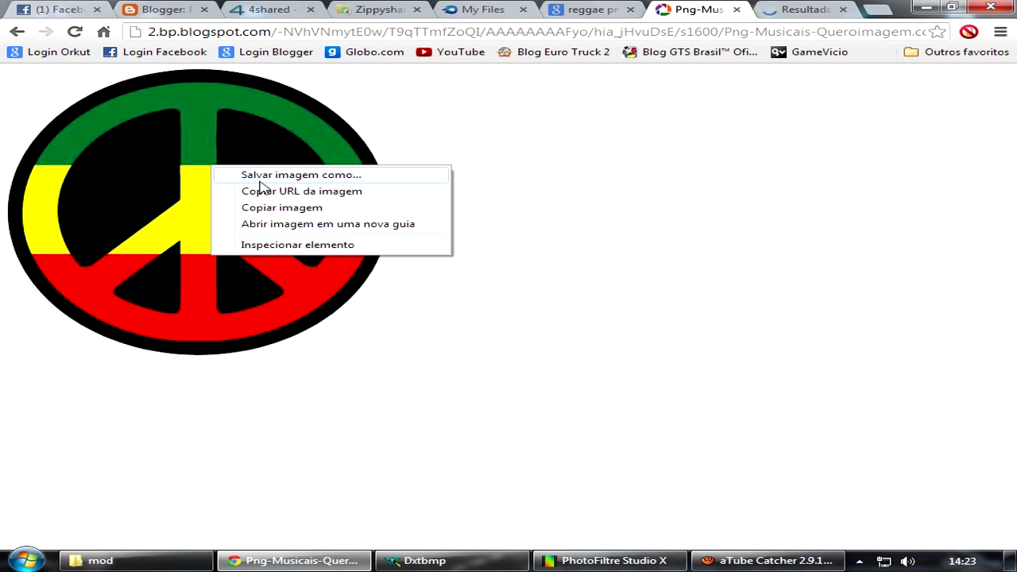
left_click(246, 176)
left_click_drag(604, 344, 901, 497)
left_click(125, 112)
left_click(747, 486)
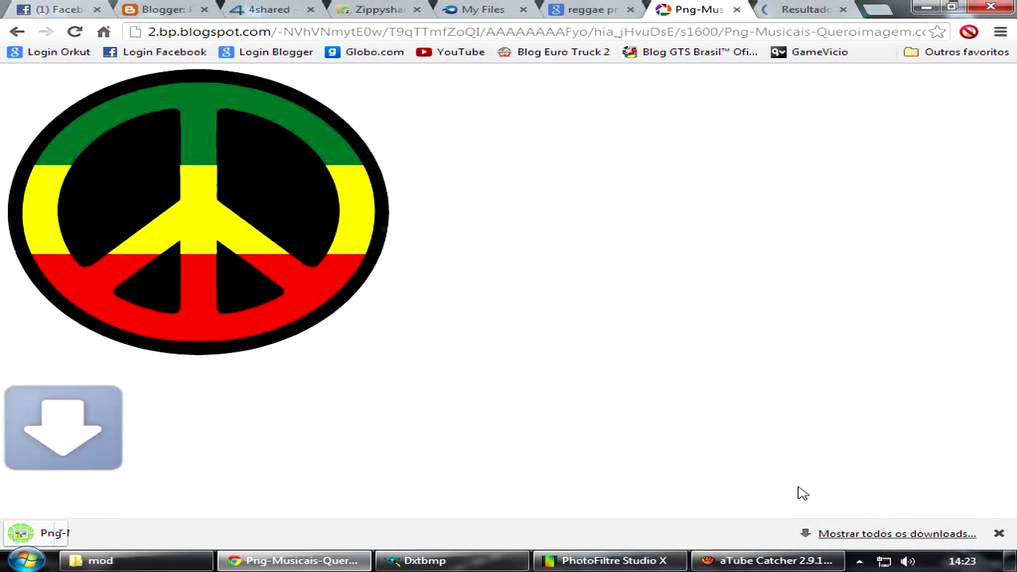
Clear the peace symbol's entry from the browser's downloads page and close that page.
left_click(871, 538)
left_click(967, 140)
left_click(843, 10)
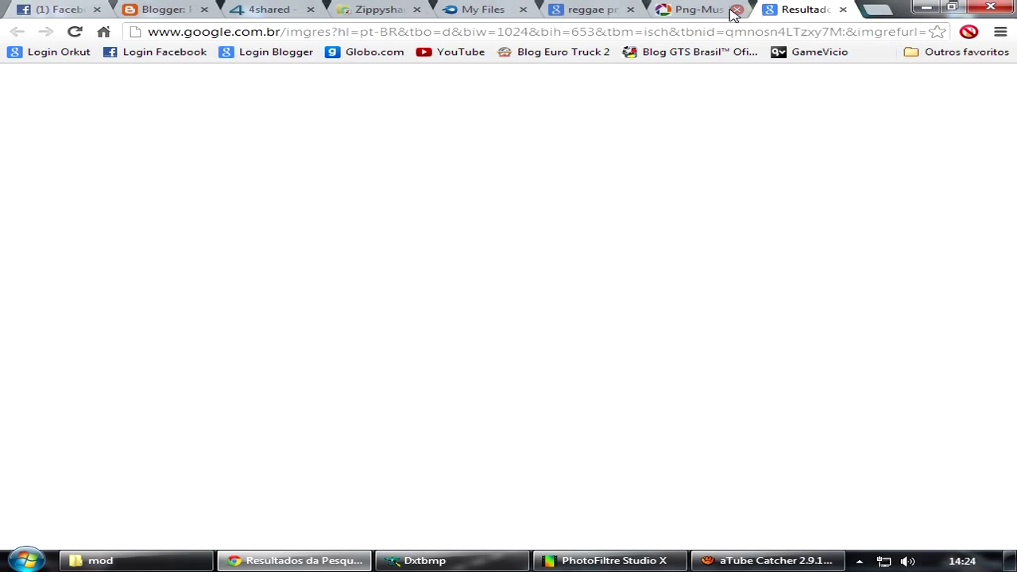
Open the Reggae lettering logo at full size and save it to the desktop as reggae_by_yuripulga-d3g70ye.
left_click(719, 9)
left_click(798, 10)
left_click(775, 164)
right_click(265, 166)
left_click(350, 175)
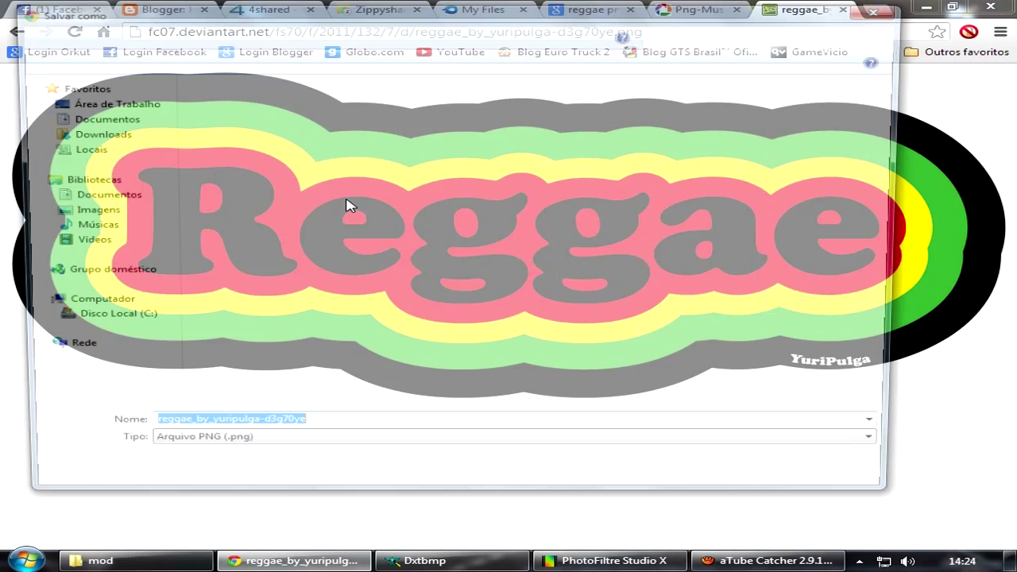
left_click(762, 548)
Clear the Reggae logo's entry from the downloads page and close its tab.
left_click(898, 545)
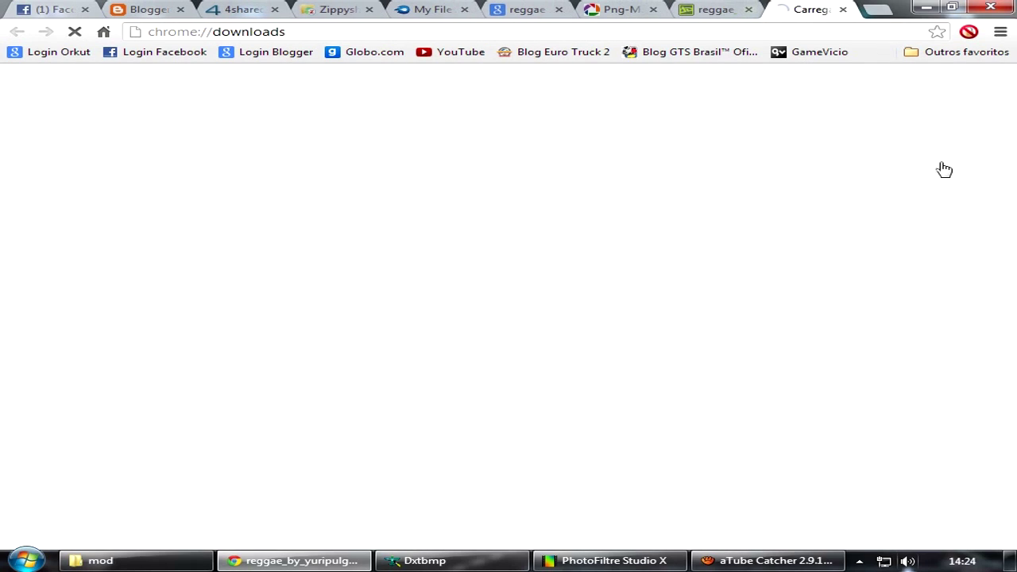
left_click(955, 136)
left_click(844, 9)
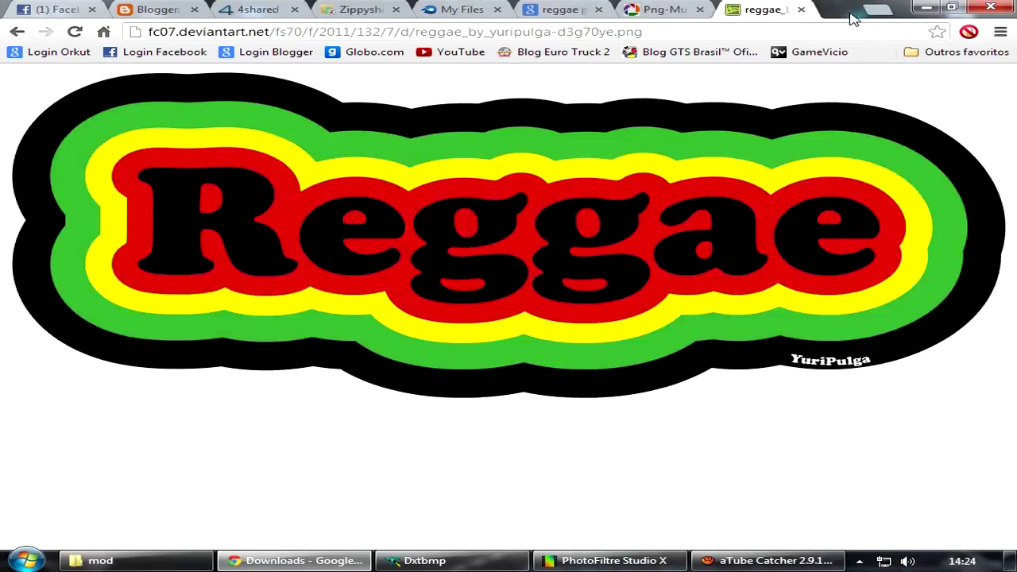
Close the two image tabs, minimize the browser and refresh the desktop.
double_click(850, 15)
left_click(945, 40)
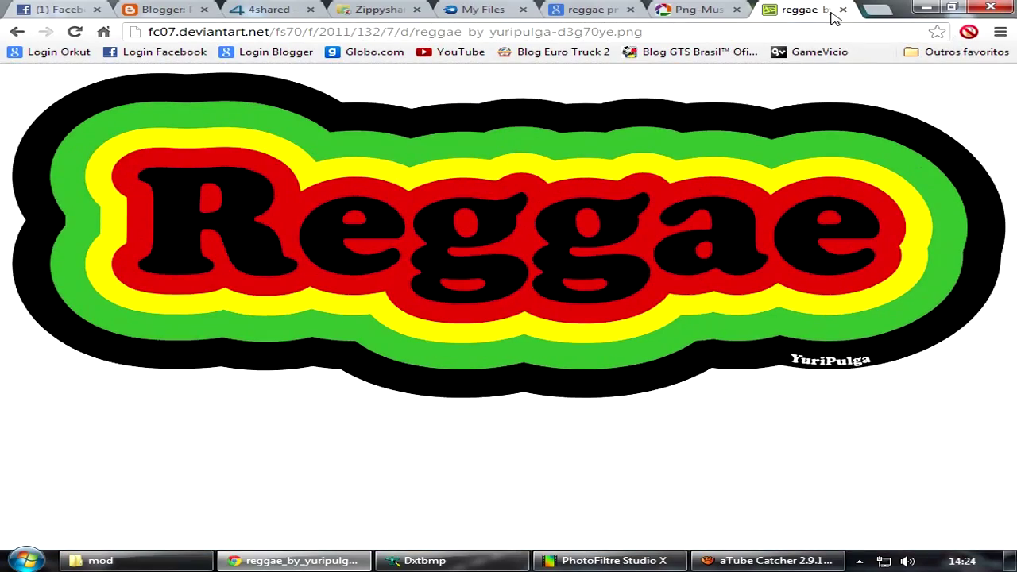
left_click(842, 9)
left_click(840, 9)
left_click(927, 7)
right_click(548, 190)
left_click(579, 231)
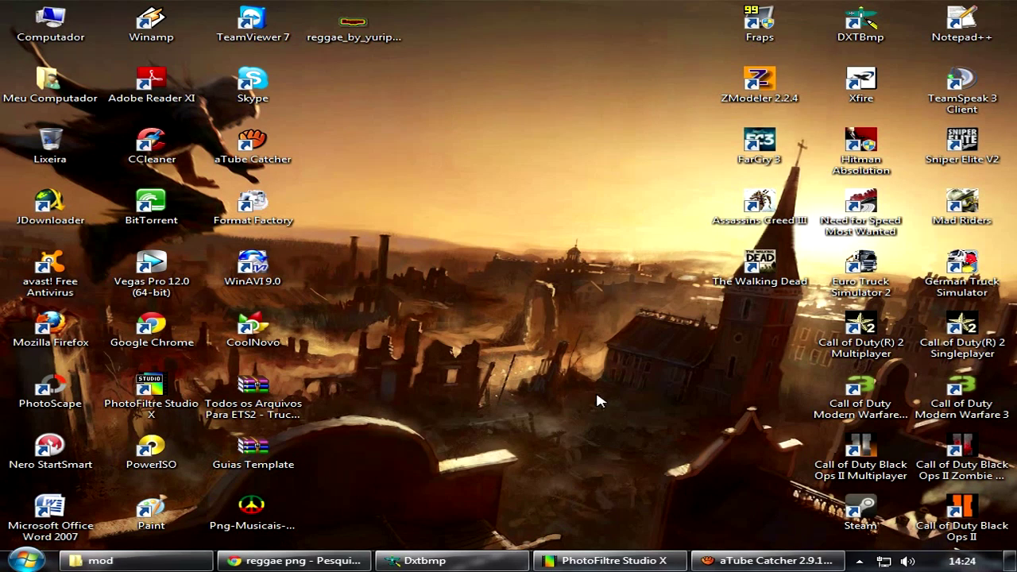
Open the "Todos os Arquivos Para ETS2 - Trucks Skins By GPunkt" archive and enter its All_files_for_ETS2-truck-skins_by_GPunkt folder.
double_click(253, 389)
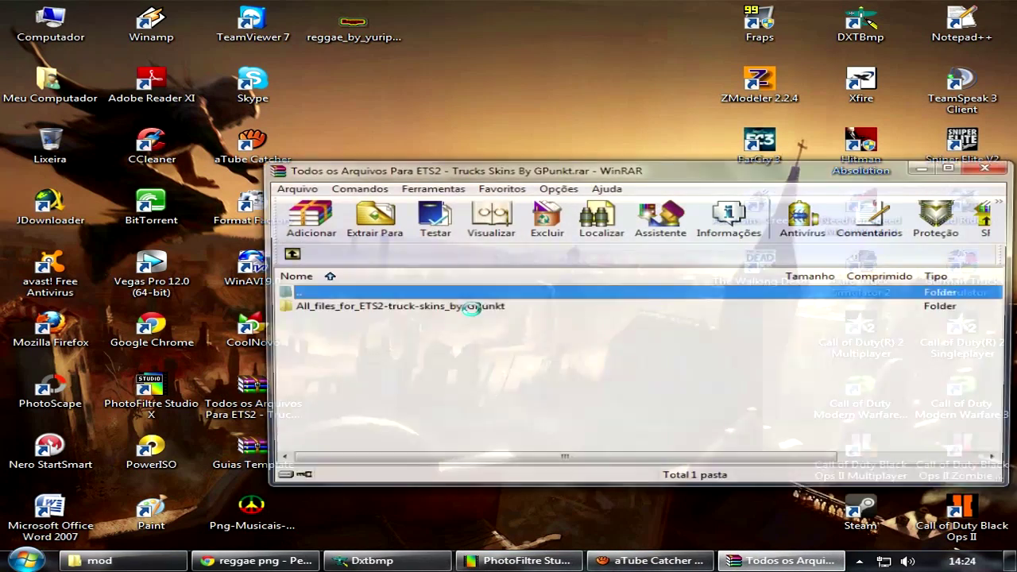
double_click(433, 308)
left_click_drag(721, 177, 509, 205)
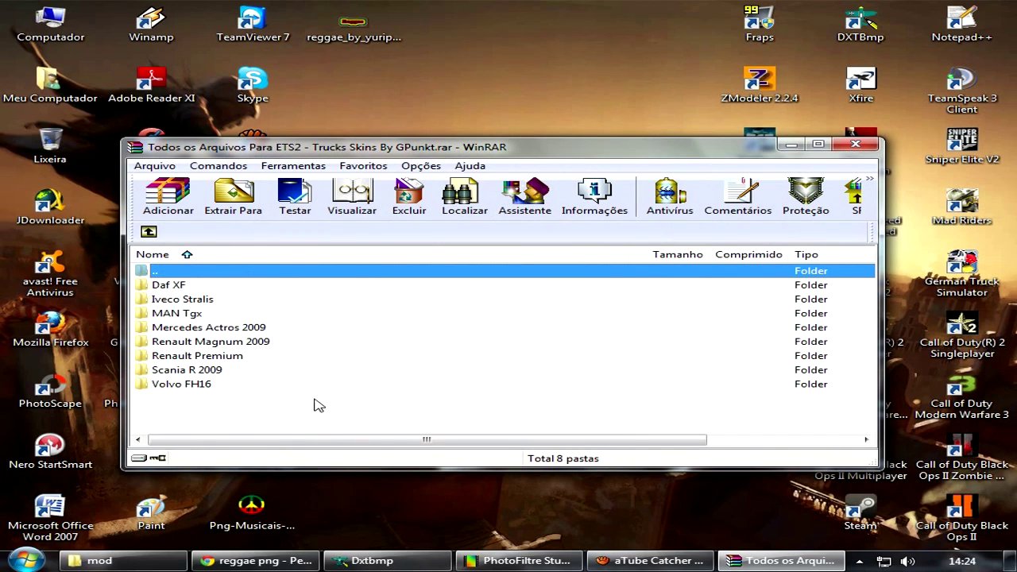
left_click_drag(537, 149, 564, 172)
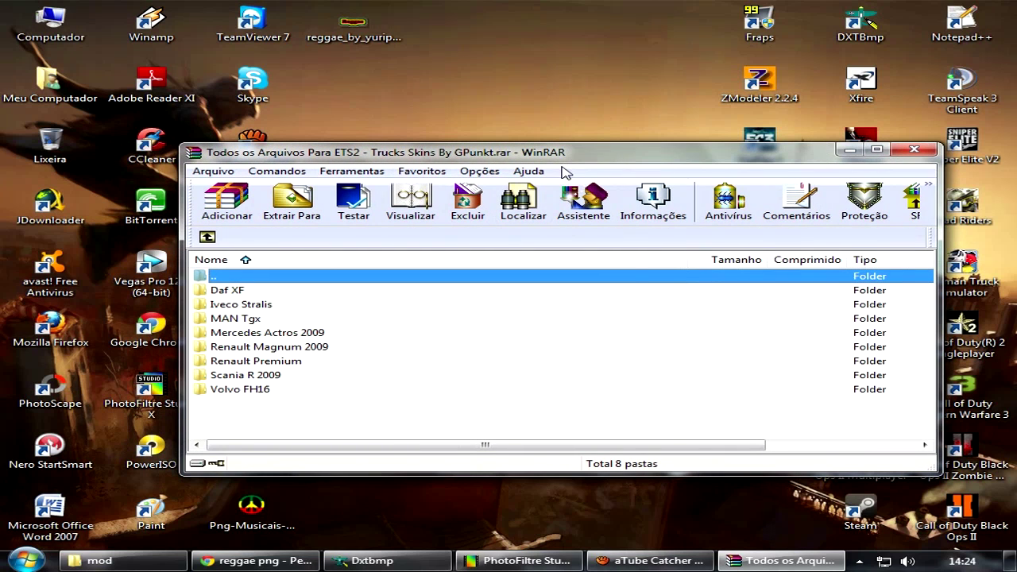
Extract the def, material and vehicle folders from Volvo FH16 into the Euro Truck Simulator 2 mod folder and close the archive.
double_click(244, 393)
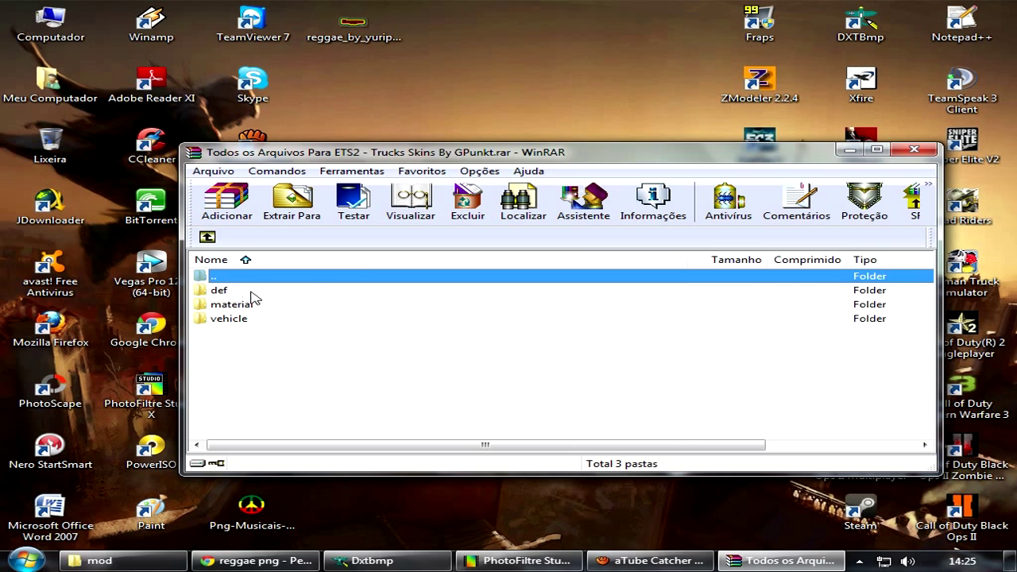
key("Down")
left_click(208, 237)
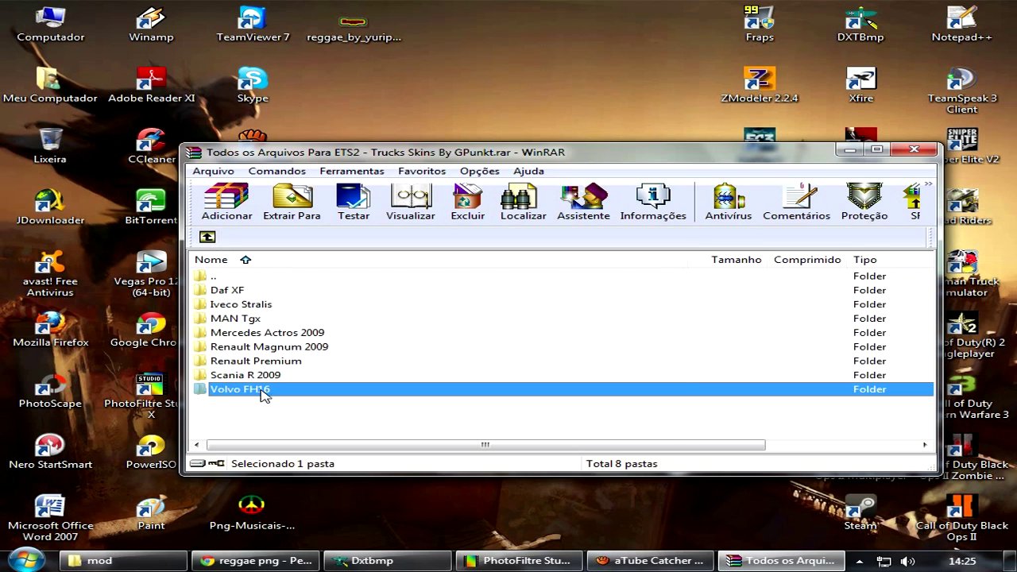
double_click(260, 389)
left_click(242, 321, "ctrl")
left_click(237, 309, "ctrl")
left_click(239, 293, "ctrl")
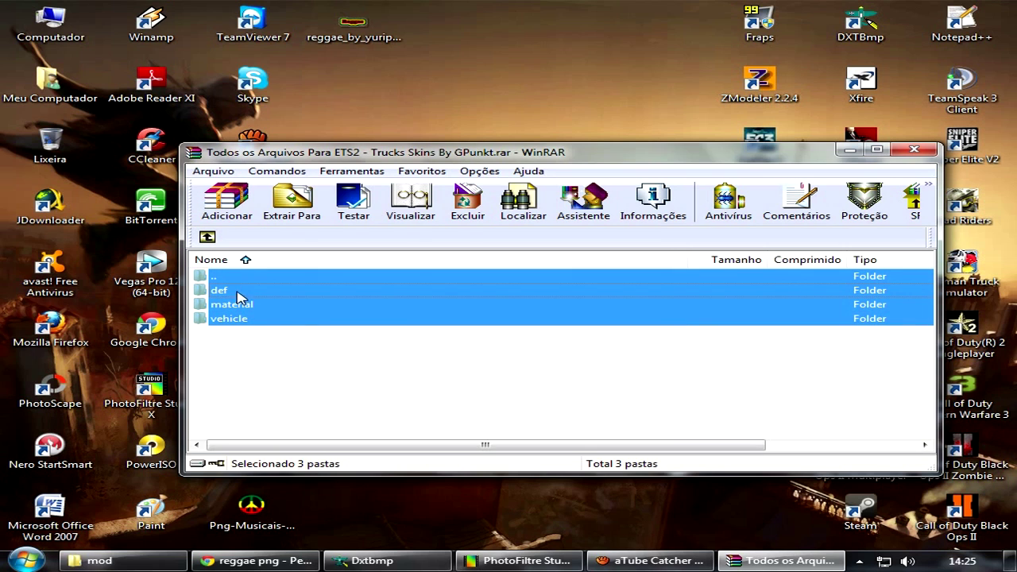
left_click(141, 561)
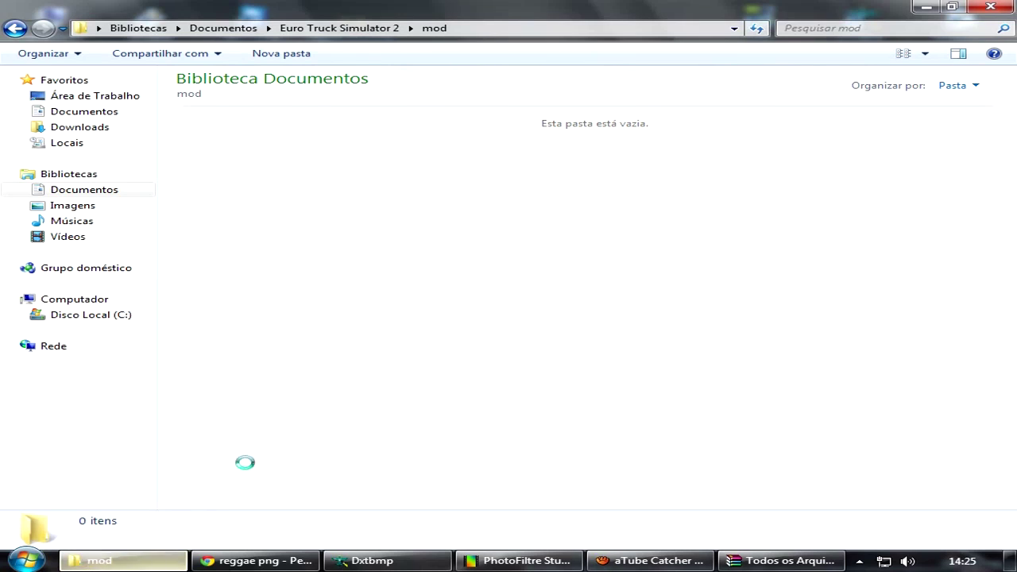
left_click(262, 246)
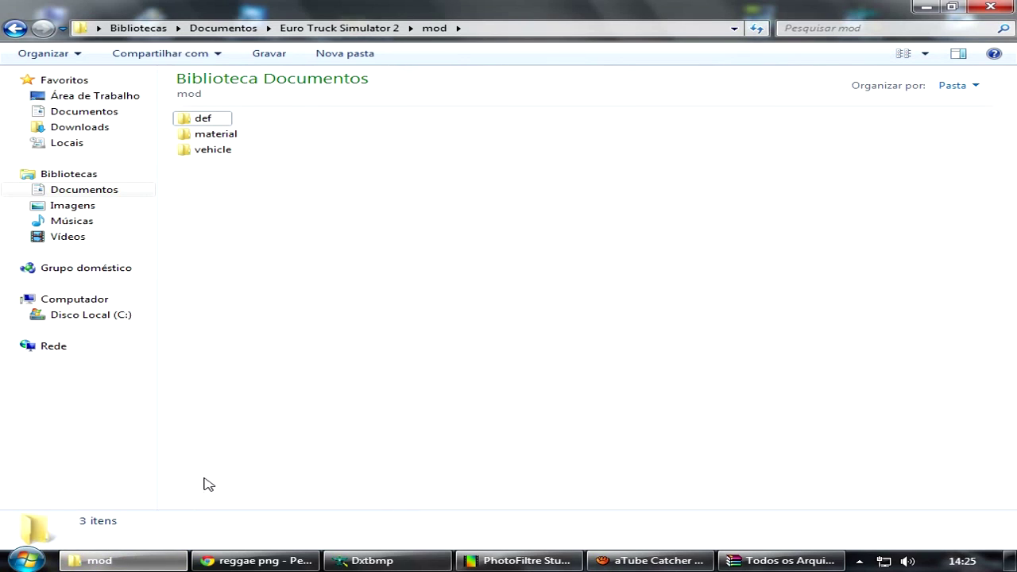
left_click(165, 561)
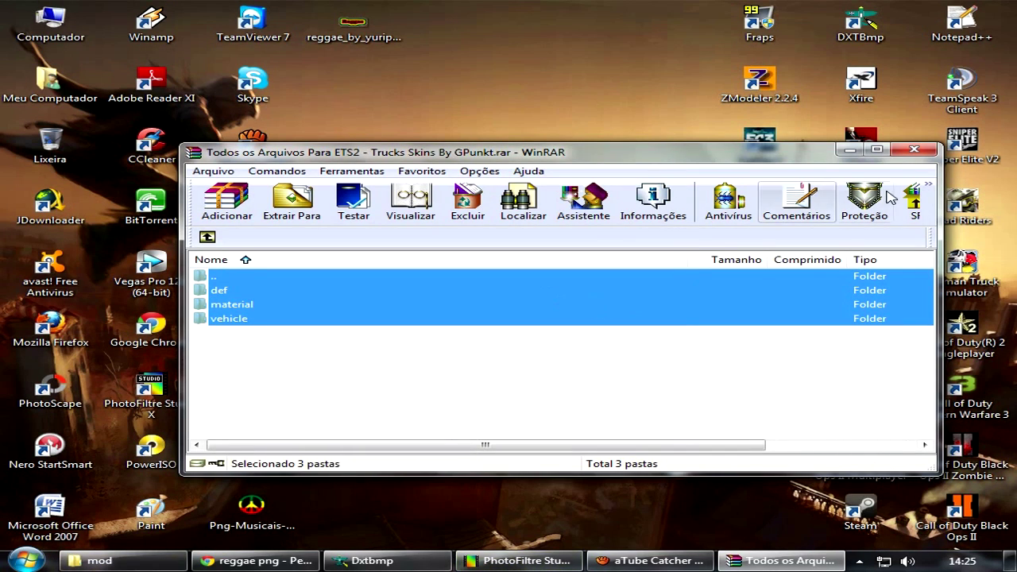
left_click(913, 151)
In the mod folder, go to vehicle > truck > upgrade > paintjob and select paintjob_volvo.dds.
left_click(111, 560)
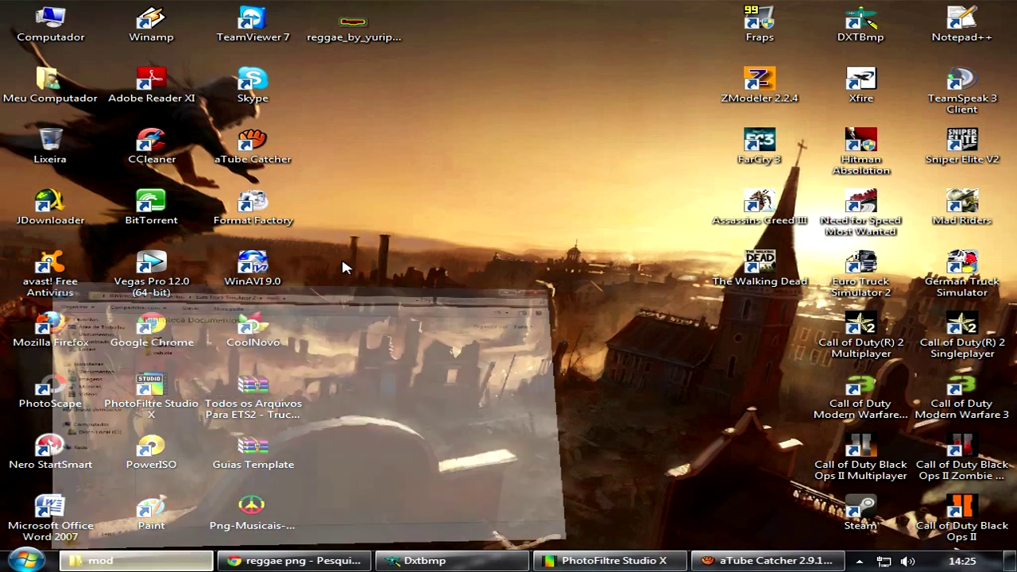
left_click(223, 151)
double_click(216, 155)
double_click(204, 123)
double_click(219, 123)
left_click(220, 123)
double_click(220, 123)
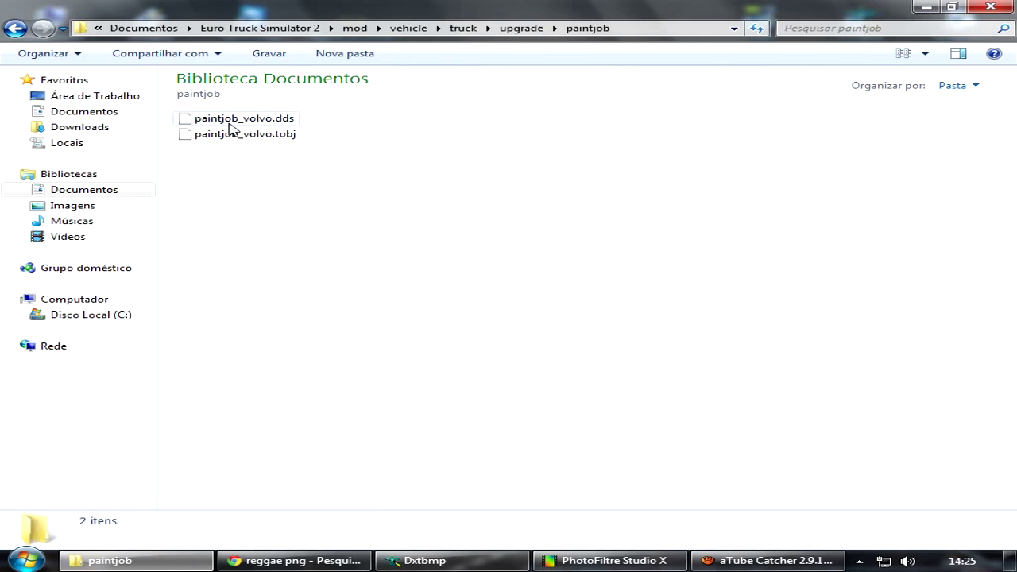
left_click(276, 121)
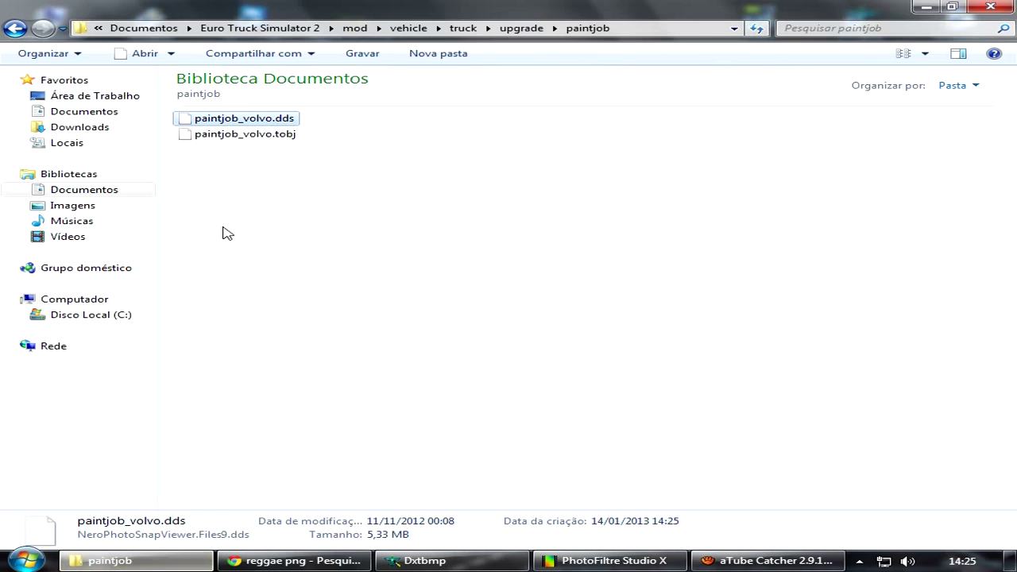
Open the Guias Template archive from the desktop and enter its volvo folder.
left_click(137, 565)
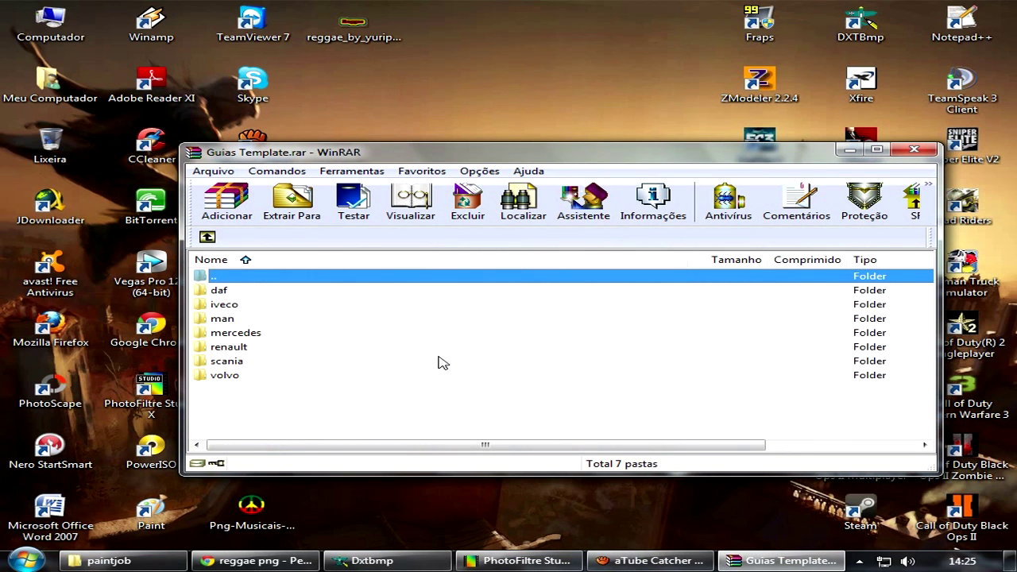
left_click_drag(690, 263, 535, 264)
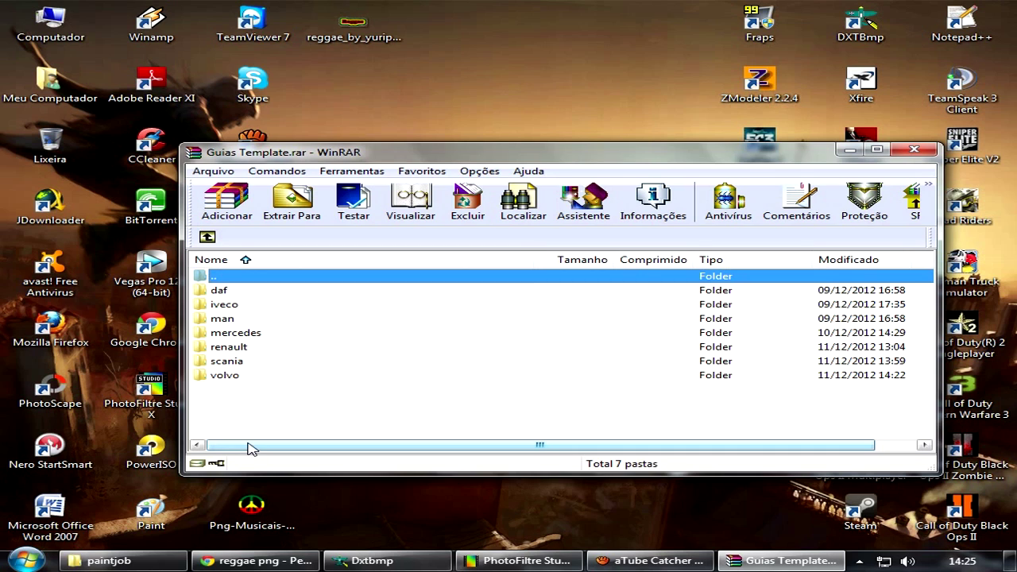
left_click(226, 378)
left_click(236, 378)
double_click(220, 378)
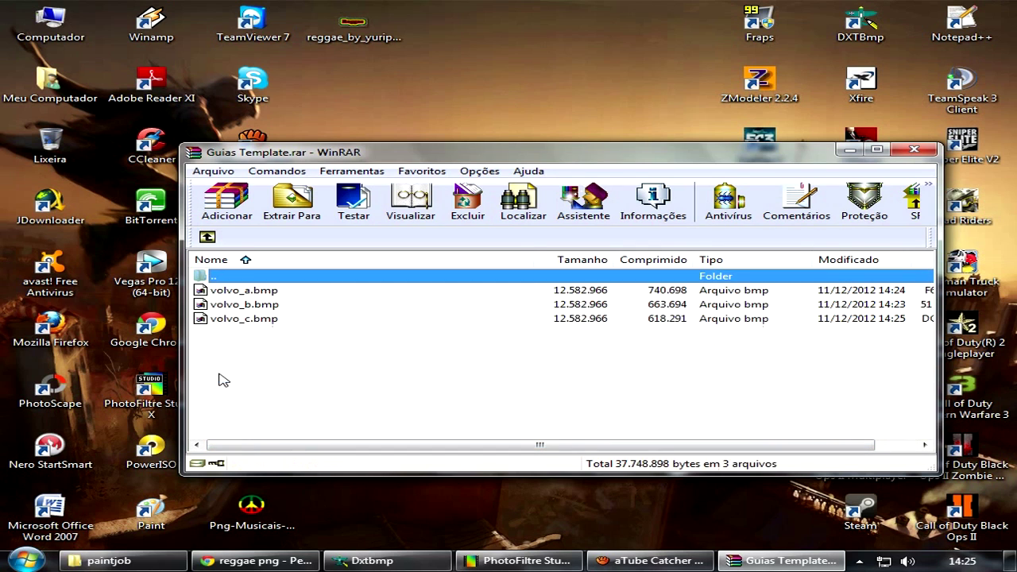
Extract volvo_a.bmp to the desktop and close the archive.
key("Down")
left_click_drag(267, 296, 556, 27)
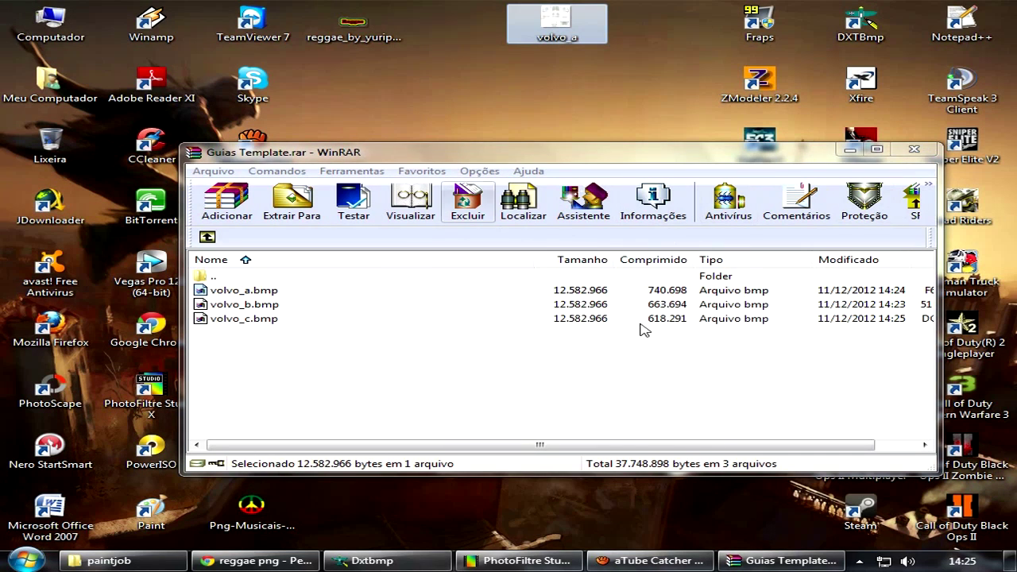
left_click(914, 148)
left_click(252, 390)
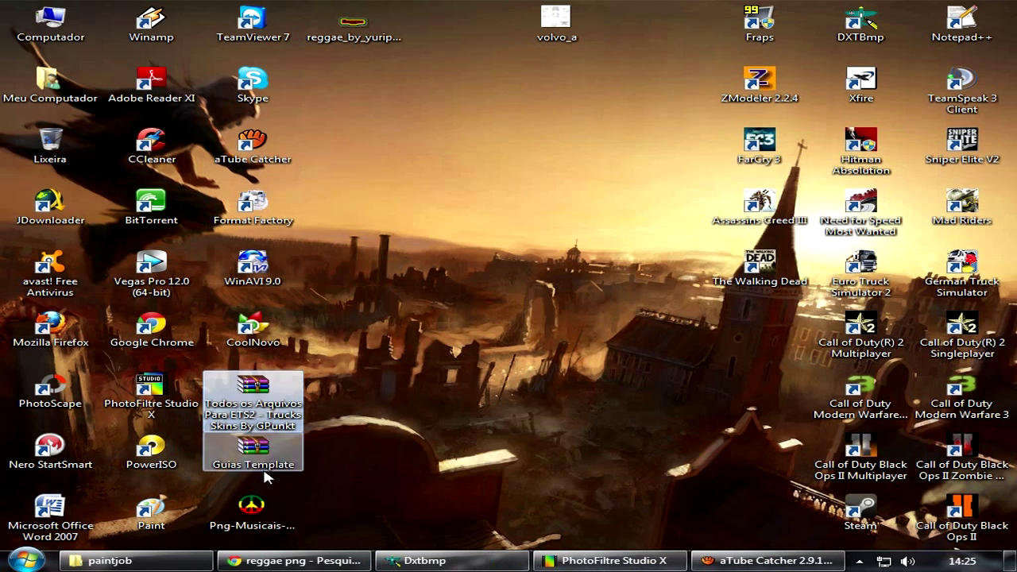
left_click(282, 448)
left_click(254, 389)
double_click(259, 405)
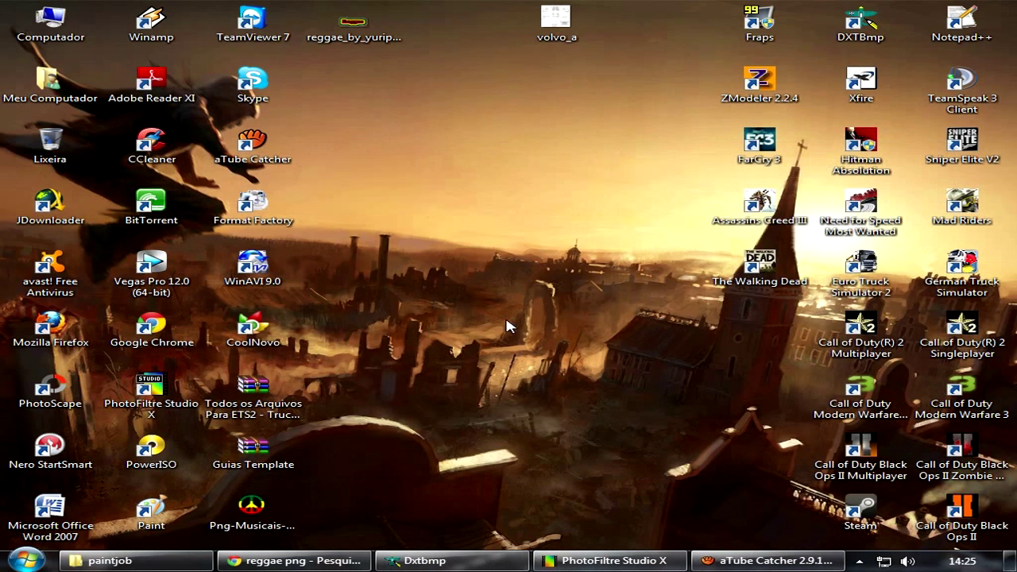
Place the volvo_a icon below the reggae image on the desktop and open it in PhotoFiltre Studio X.
left_click_drag(567, 24, 366, 88)
left_click(469, 141)
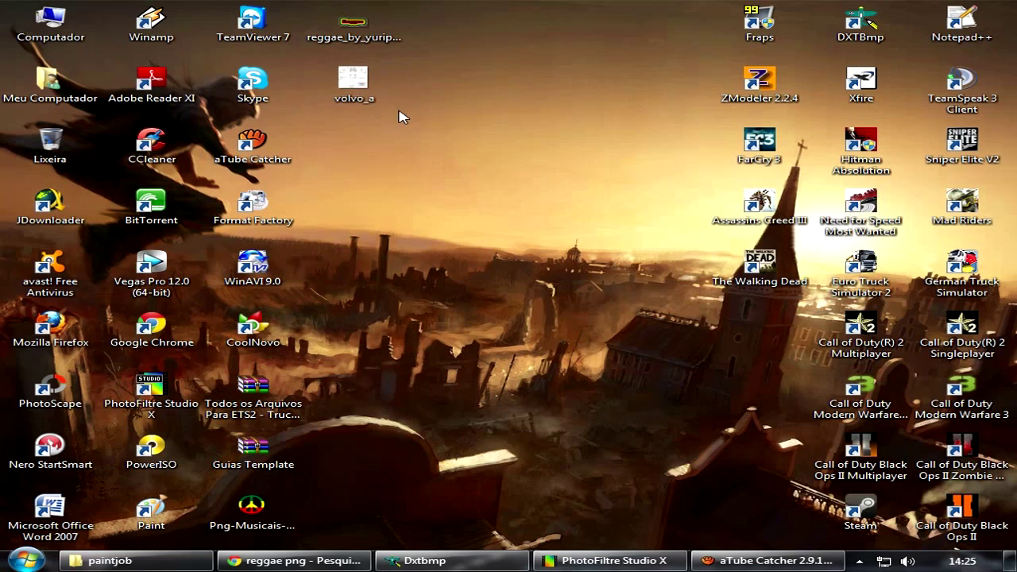
left_click(252, 389)
left_click(359, 99)
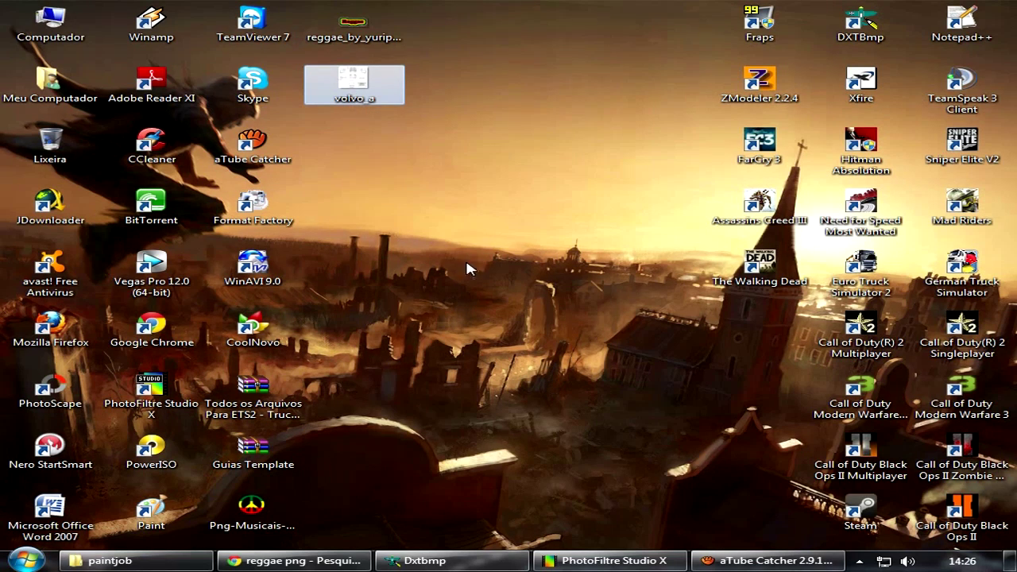
left_click_drag(354, 81, 516, 291)
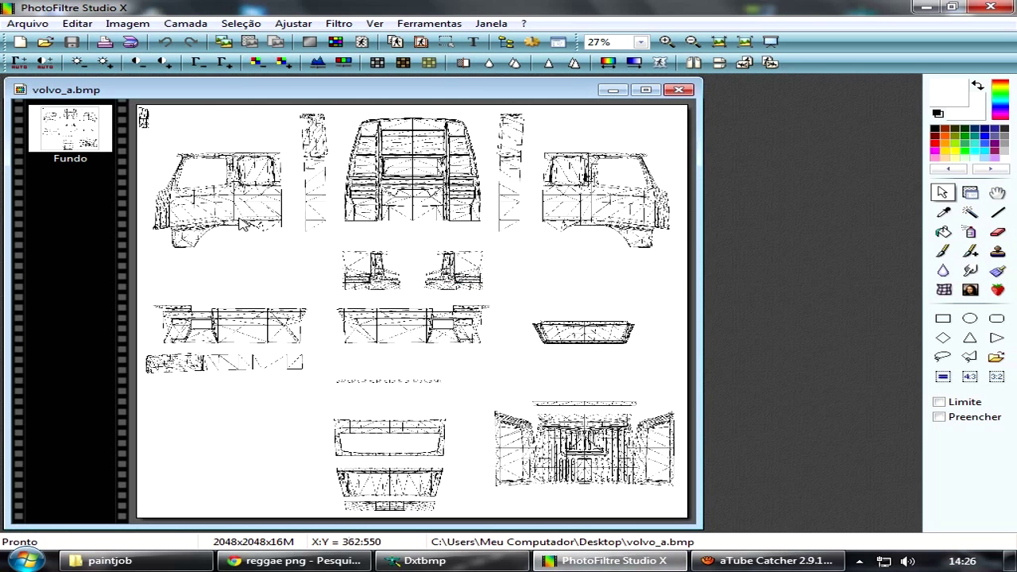
Examine the truck part outlines across the volvo_a.bmp template, including the lower panels.
scroll(248, 213, "up", 2)
scroll(300, 260, "down", 1)
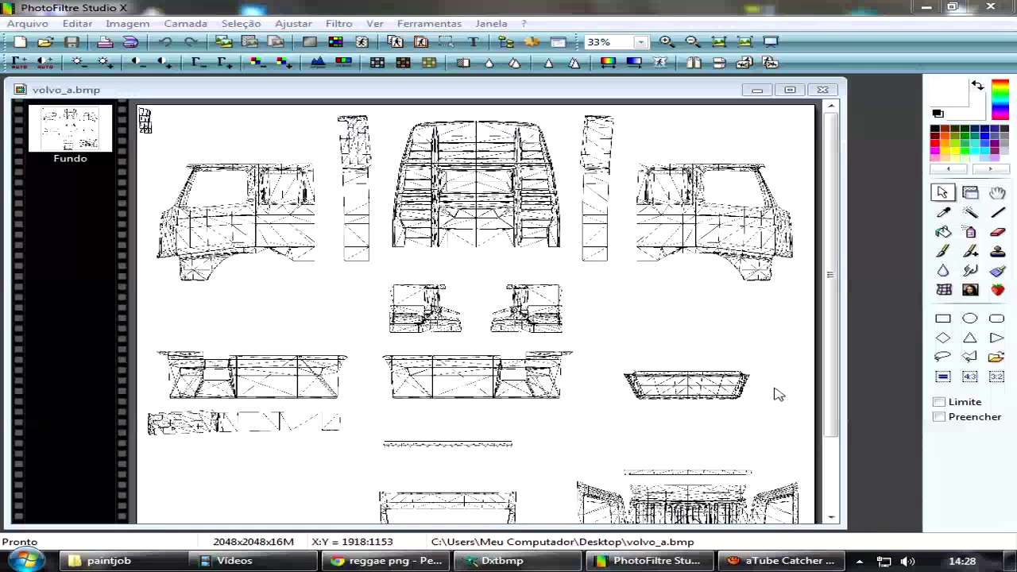
left_click_drag(831, 377, 827, 450)
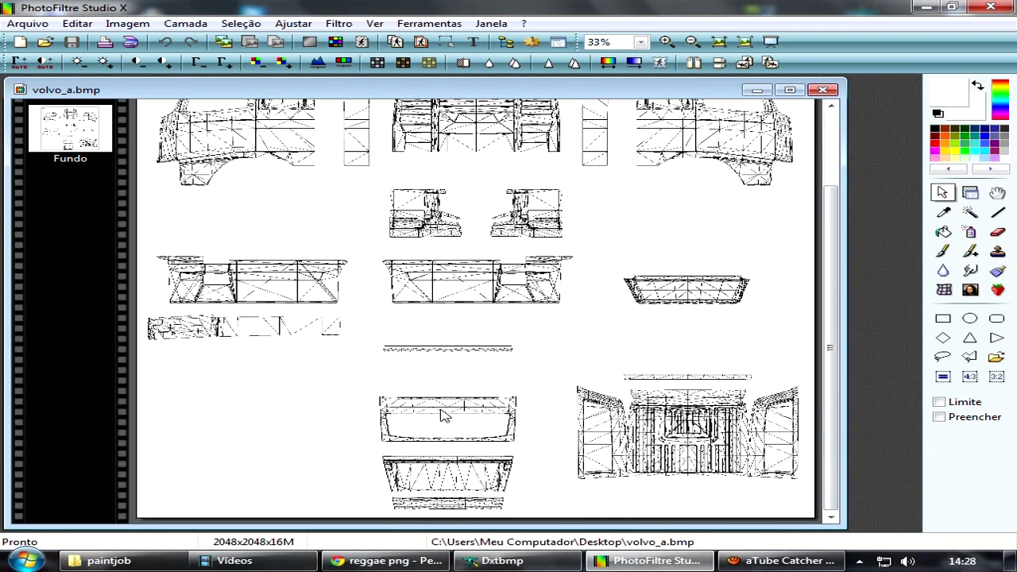
scroll(397, 405, "down", 1)
scroll(421, 420, "up", 2)
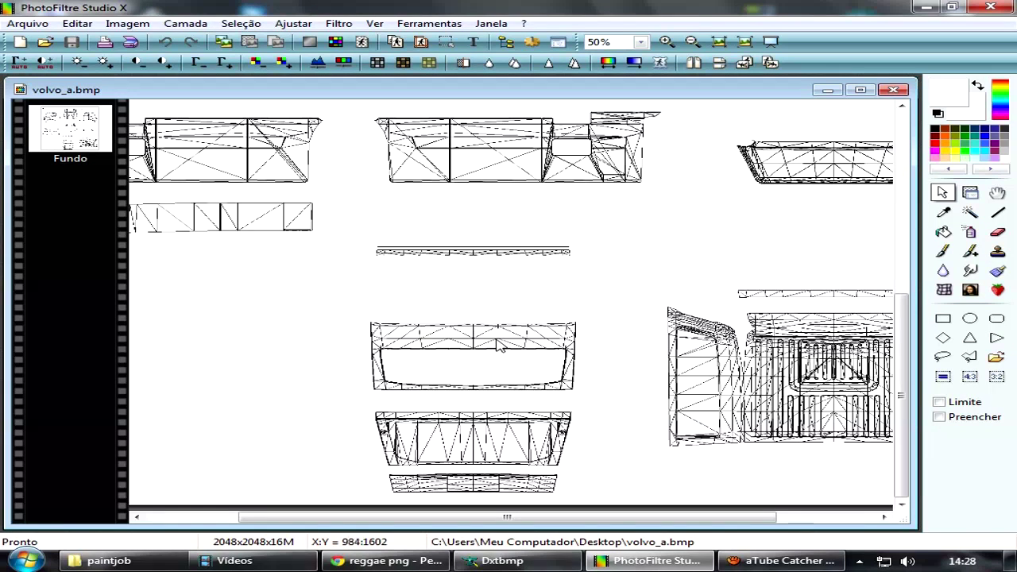
left_click_drag(599, 517, 697, 524)
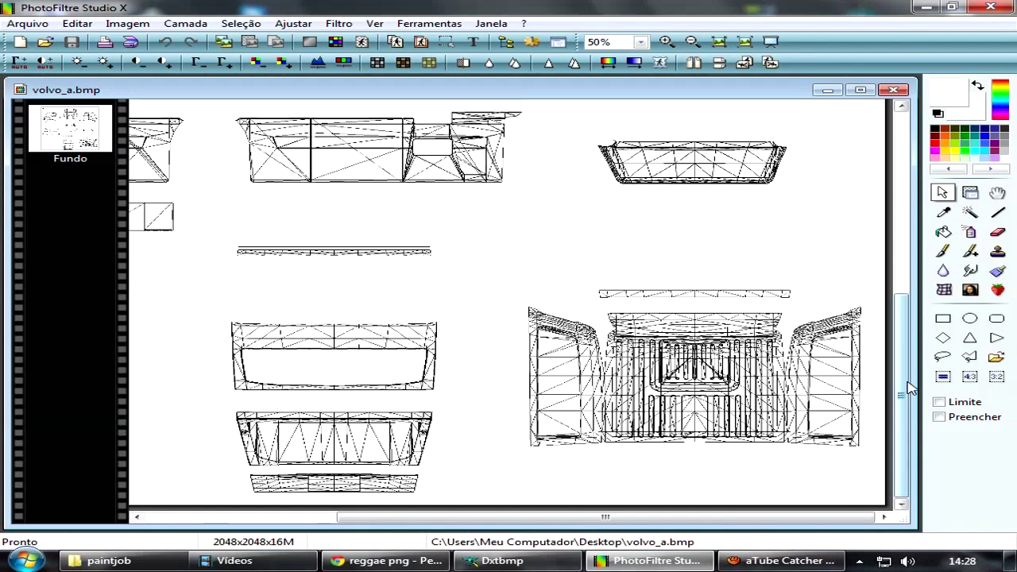
Examine the cab sides, rear wall, side skirts and bumper outlines of the volvo_a.bmp template at different zoom levels.
scroll(919, 357, "up", 3)
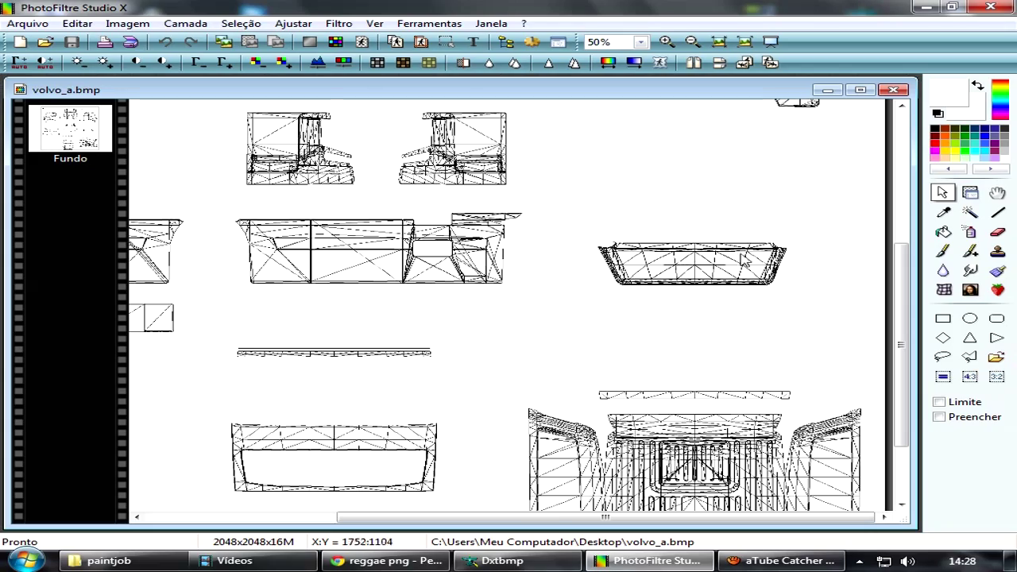
scroll(914, 318, "up", 1)
scroll(914, 302, "up", 3)
scroll(874, 357, "down", 4)
scroll(794, 437, "up", 4)
left_click_drag(727, 515, 549, 516)
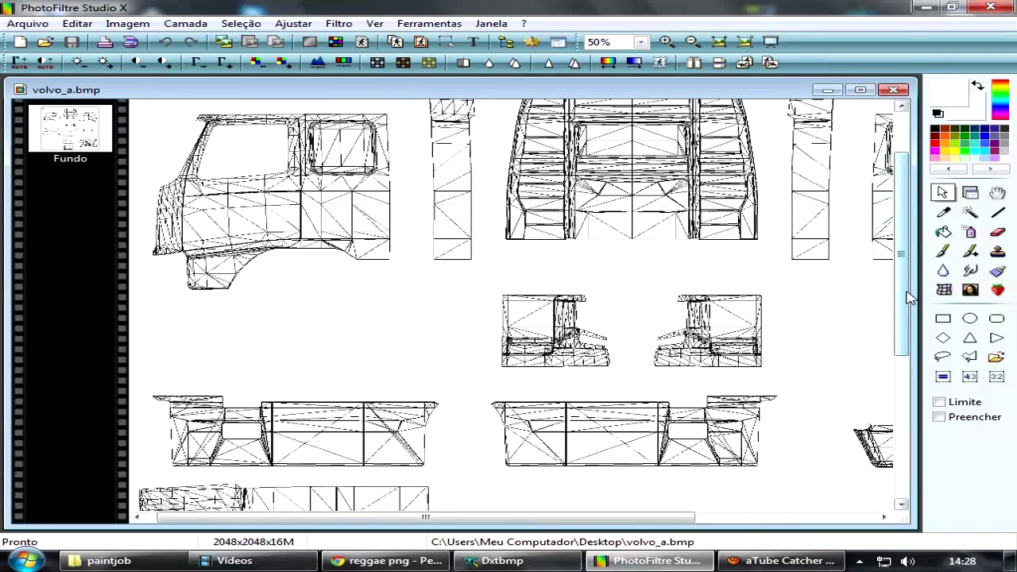
left_click_drag(913, 296, 915, 445)
left_click_drag(634, 516, 744, 517)
scroll(572, 342, "down", 1)
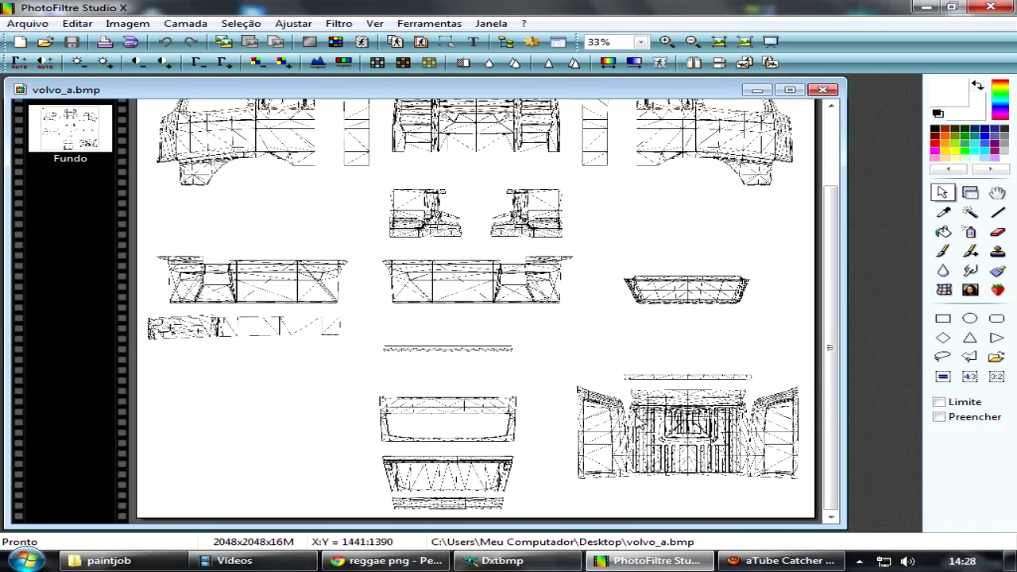
Open Png-Musicais-Queroimagem.com.png from the desktop, copy the peace symbol, close the image and paste the symbol into volvo_a.bmp.
left_click(635, 560)
left_click_drag(253, 508, 560, 327)
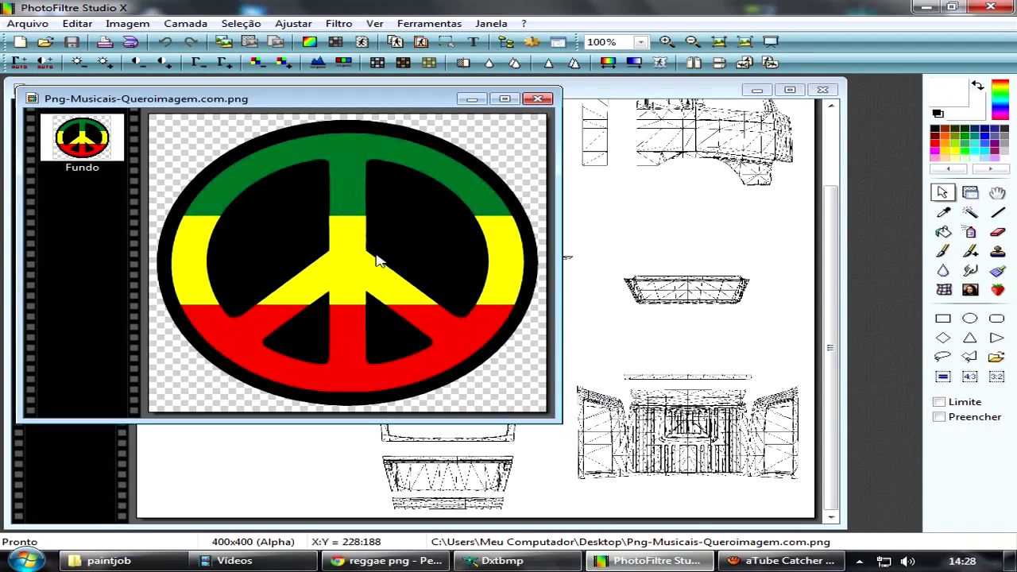
left_click(537, 98)
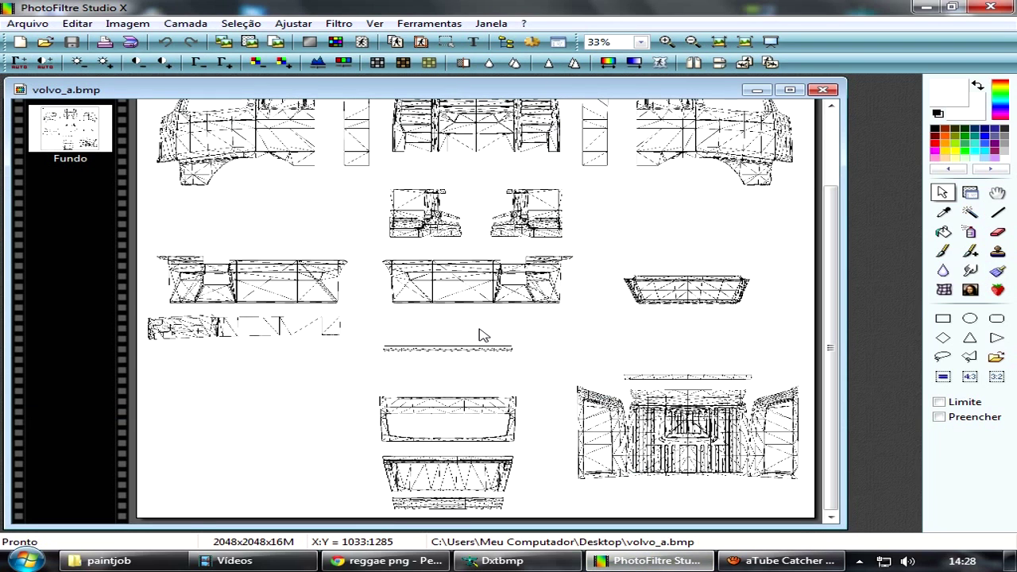
key("ctrl+v")
Place the pasted peace symbol over the left-hand cab side outline and scale its layer to about 196 × 196 pixels.
left_click_drag(367, 274, 293, 210)
scroll(830, 238, "up", 3)
left_click(221, 328)
left_click_drag(284, 295, 280, 234)
right_click(284, 243)
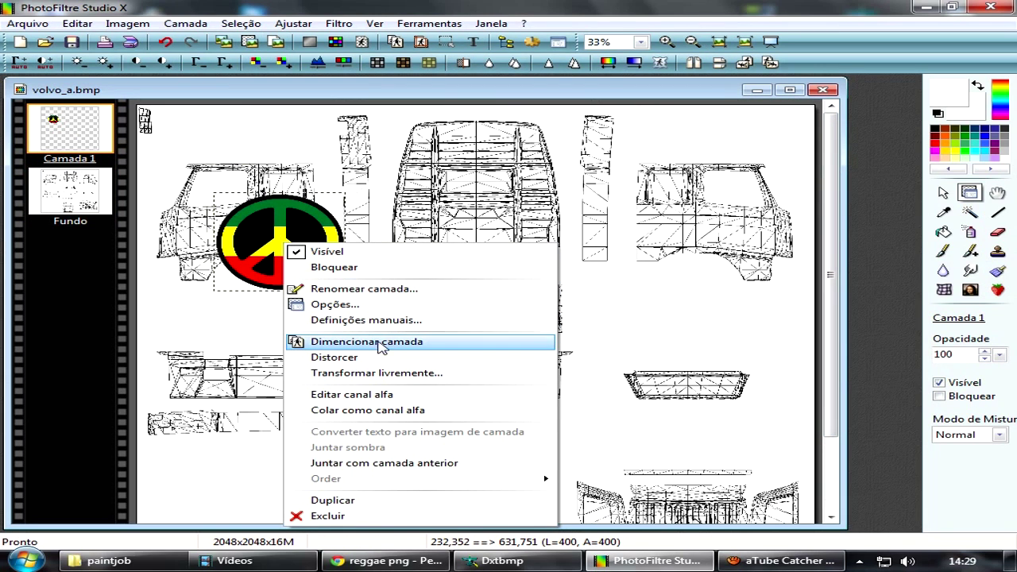
left_click(417, 350)
left_click_drag(350, 296, 278, 247)
scroll(268, 243, "up", 3)
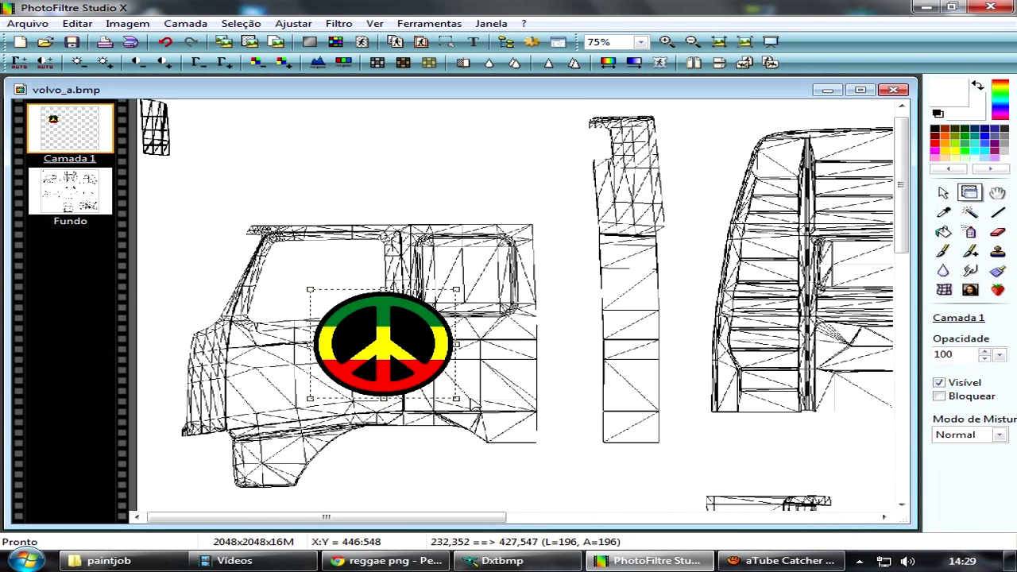
Shrink the peace symbol to about 137 × 137 pixels and place it below the rear side window of the left-hand cab outline.
left_click_drag(455, 400, 420, 364)
left_click_drag(383, 324, 468, 357)
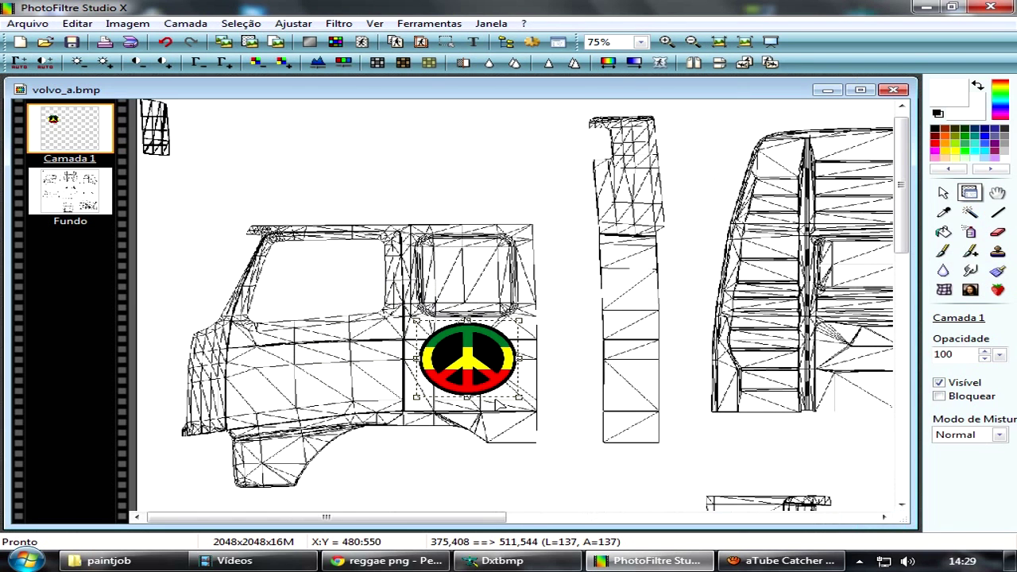
right_click(477, 362)
left_click(492, 368)
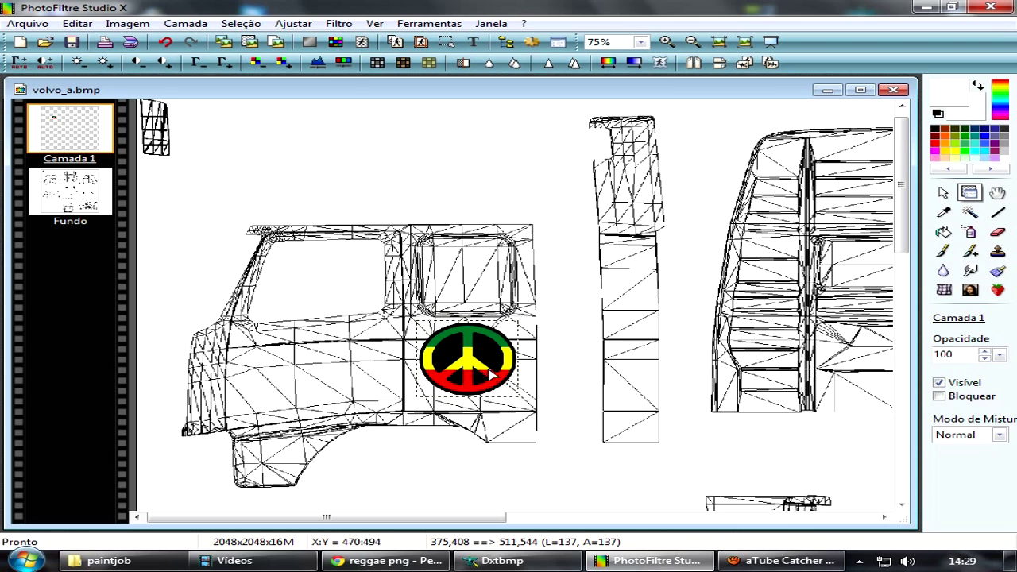
Paste a second copy of the peace symbol and place it below the rear side window of the right-hand cab outline.
key("ctrl+v")
left_click_drag(467, 360, 624, 359)
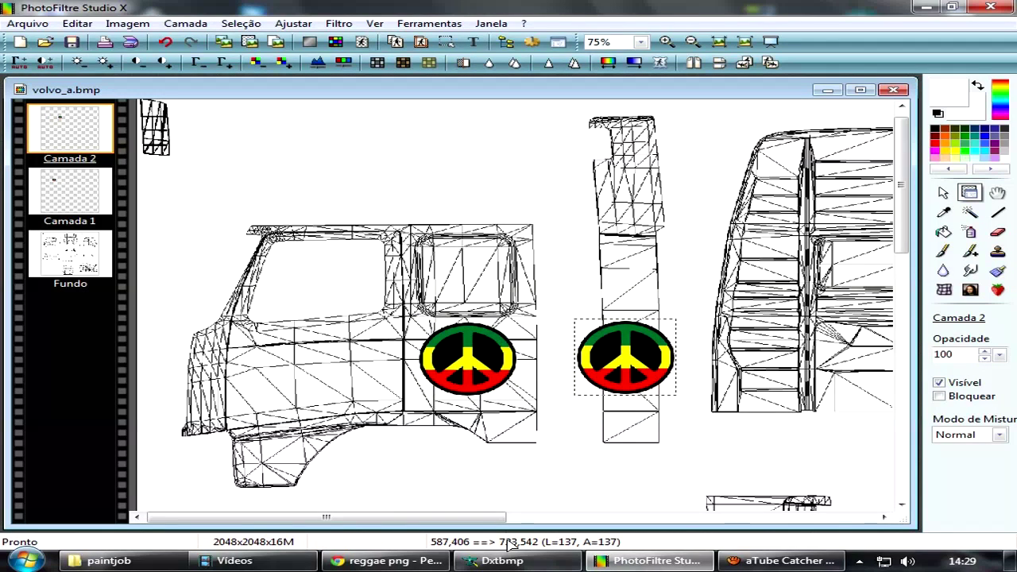
left_click_drag(493, 518, 744, 521)
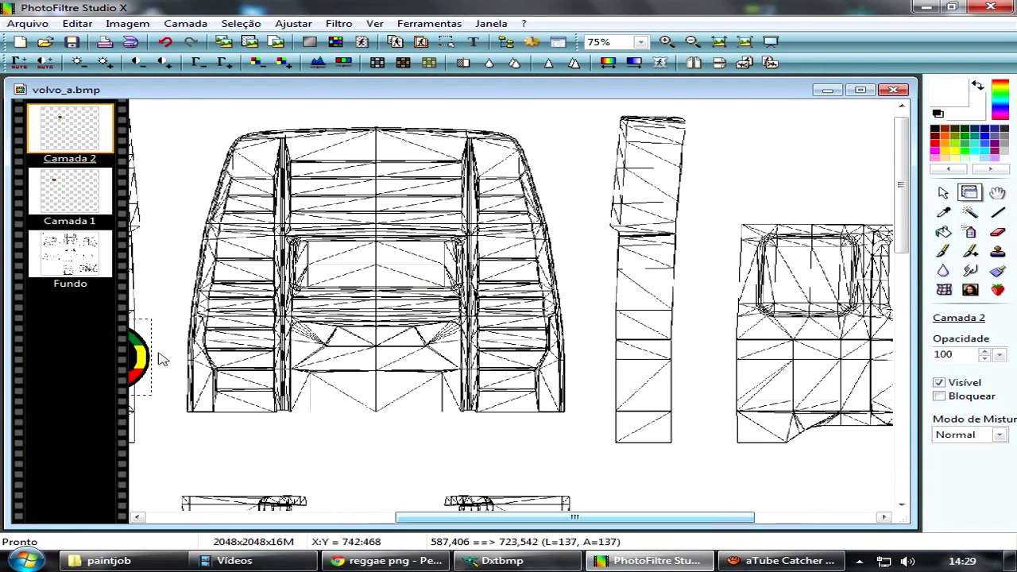
left_click_drag(140, 365, 833, 363)
scroll(653, 411, "up", 1)
scroll(620, 354, "down", 3)
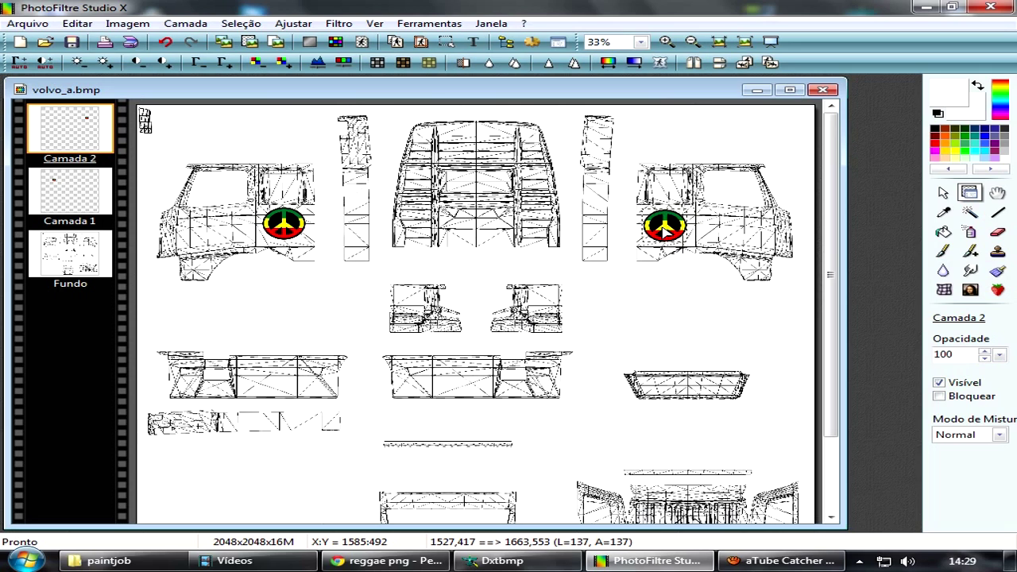
right_click(661, 228)
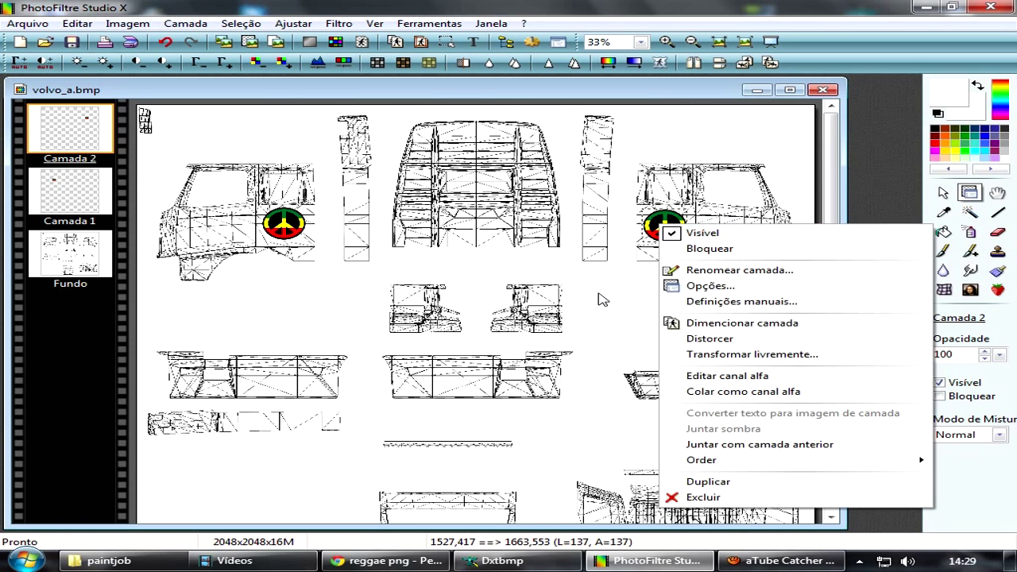
left_click(70, 258)
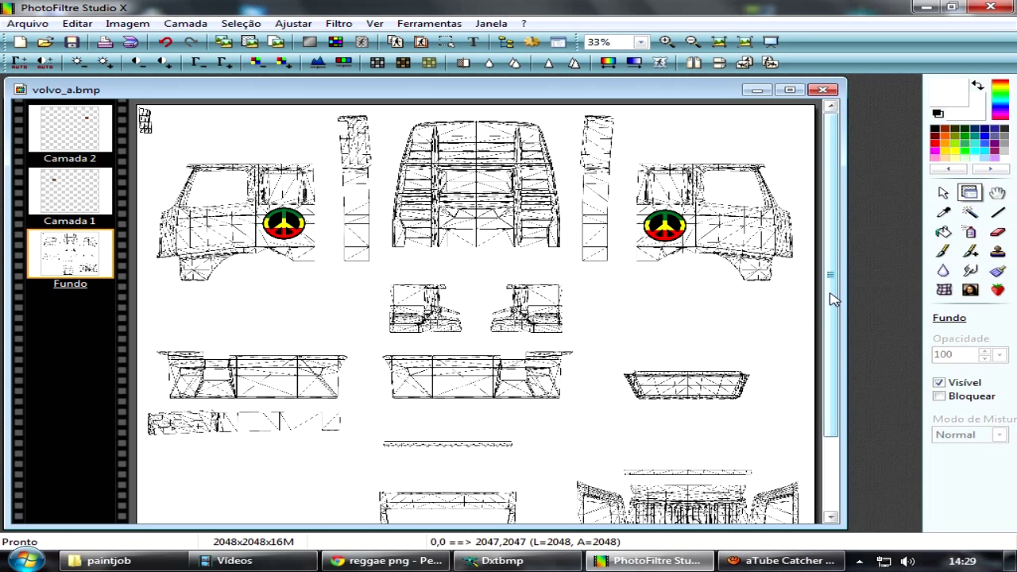
left_click(664, 228)
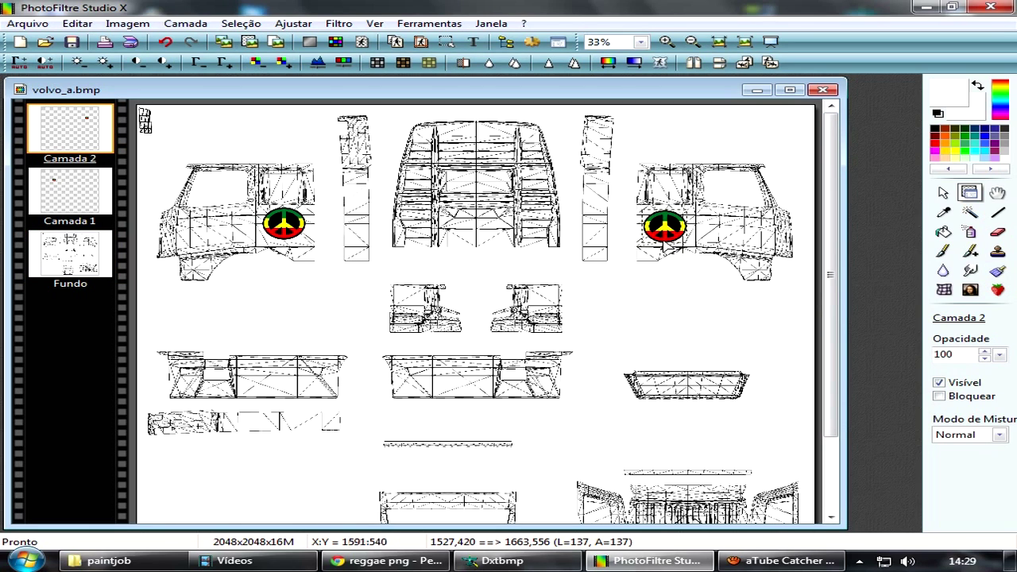
left_click(636, 294)
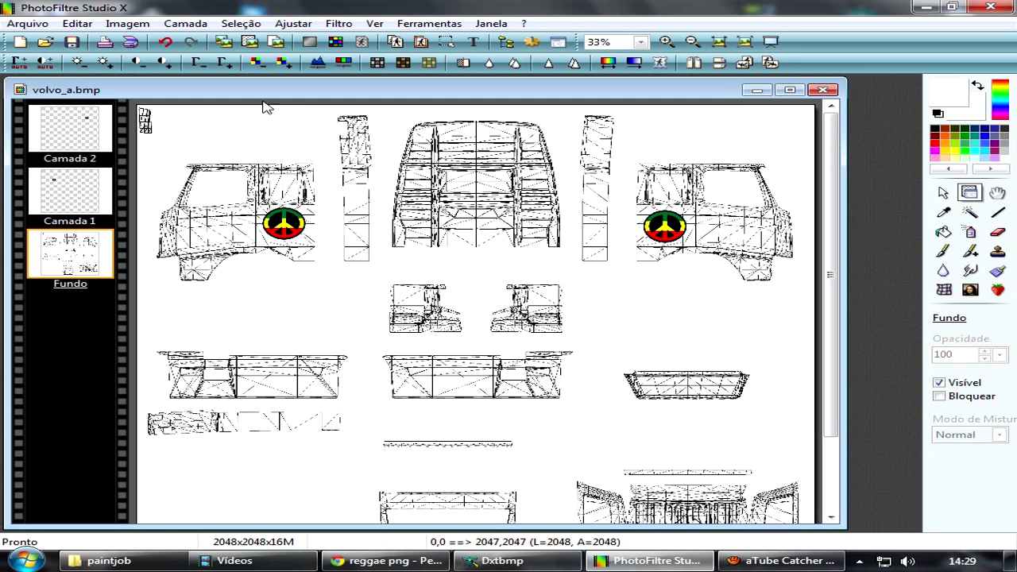
Save the template in BMP format over volvo_a.bmp on the desktop, accepting that layers are not kept.
left_click(28, 23)
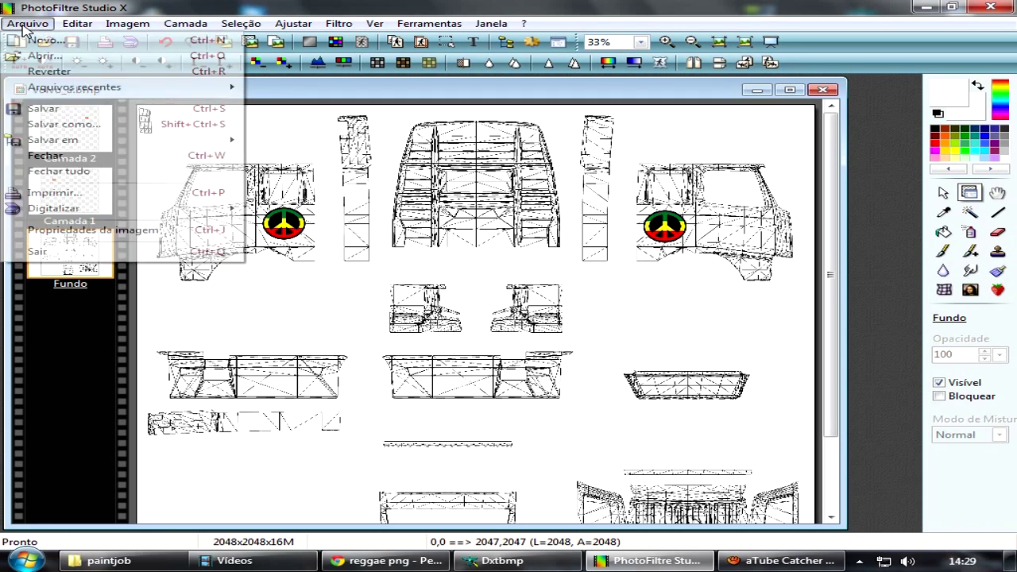
left_click(107, 129)
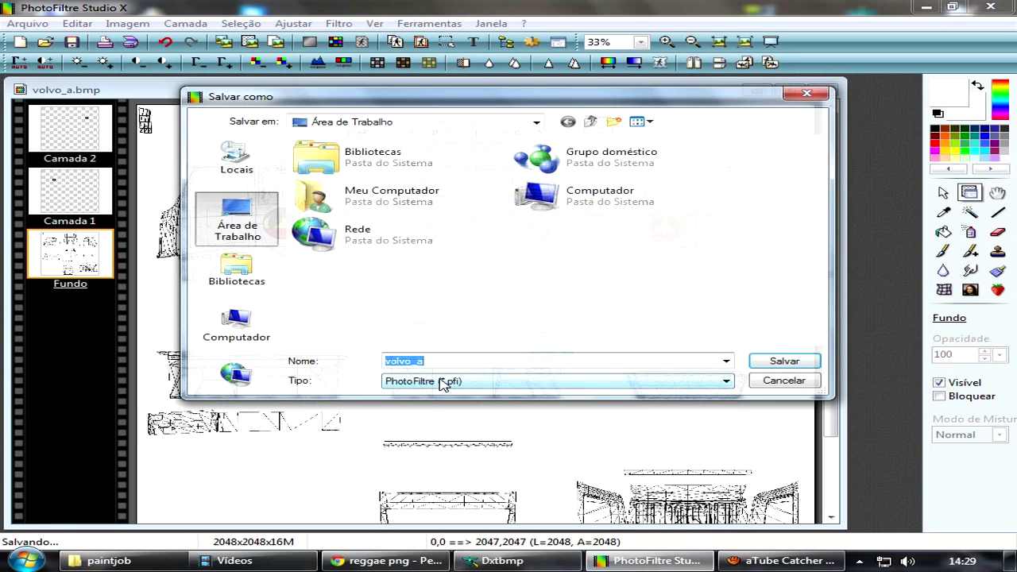
left_click(443, 383)
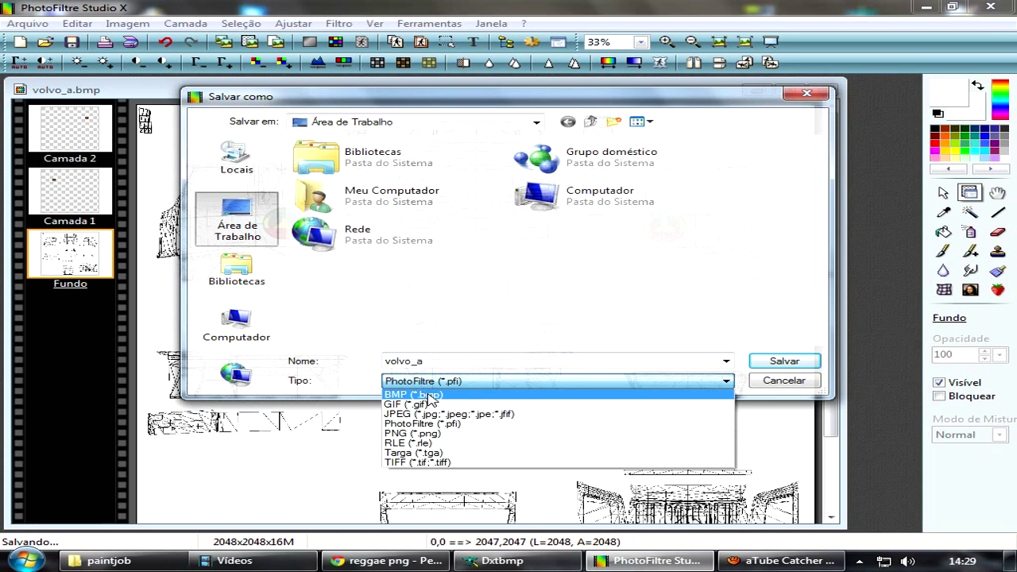
left_click(430, 394)
double_click(586, 240)
left_click(567, 286)
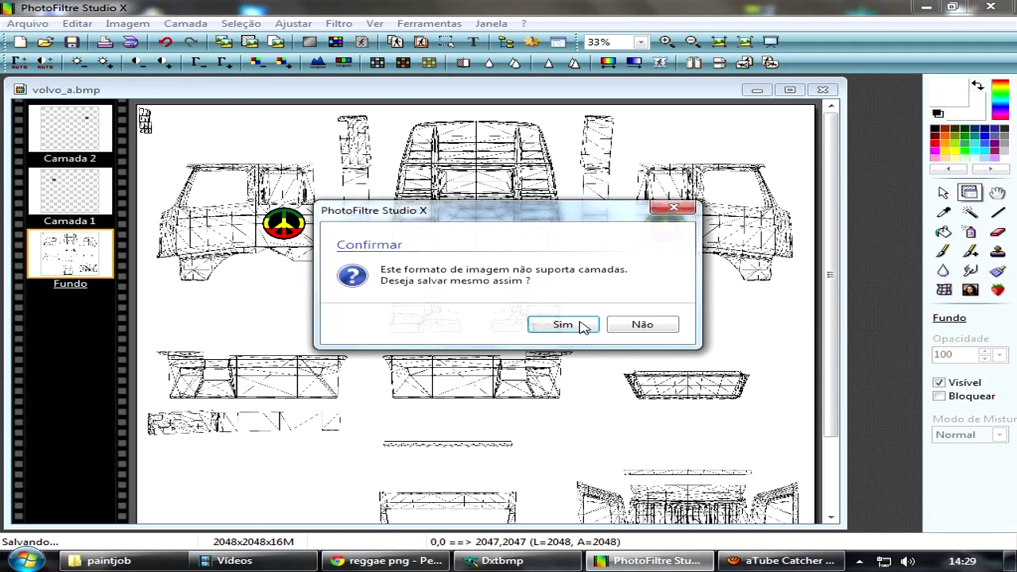
left_click(581, 324)
Load volvo_a.bmp from the desktop into DXTBmp and start exporting it as a DDS image.
left_click(926, 7)
left_click_drag(357, 79, 477, 388)
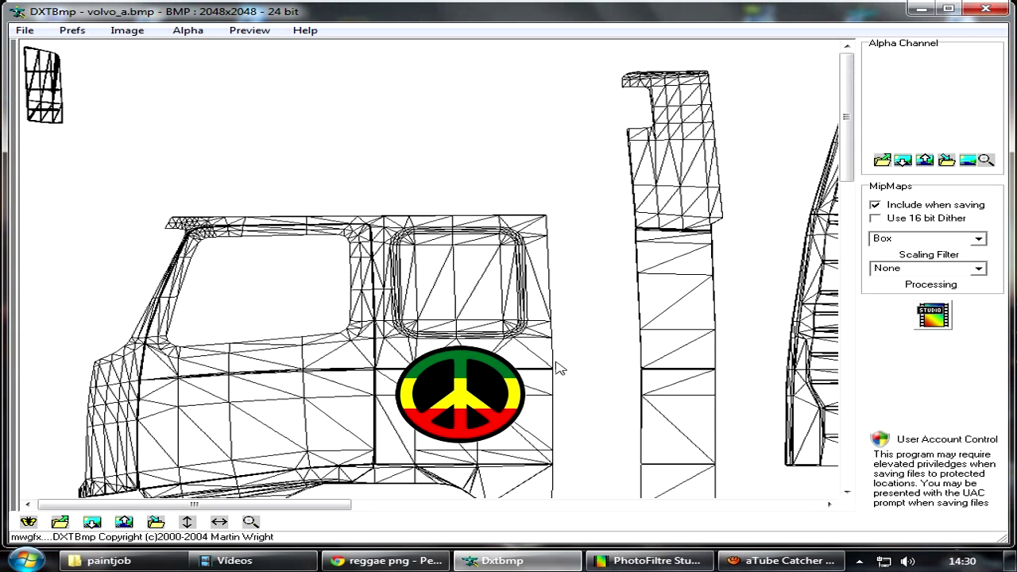
left_click(25, 30)
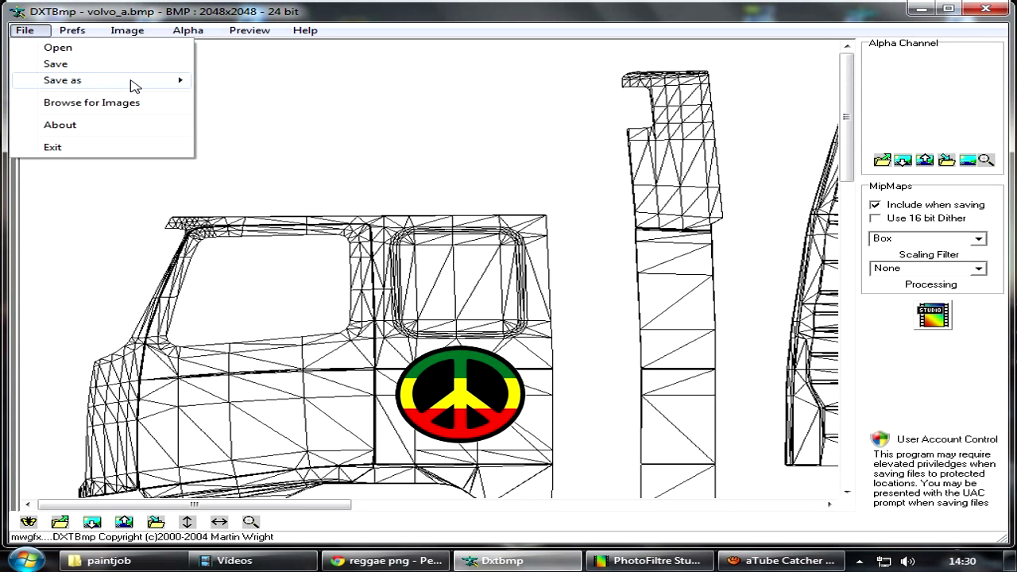
mouse_move(181, 93)
left_click(254, 80)
Browse to the Documentos library as the location for the DDS export.
double_click(445, 191)
left_click(421, 187)
left_click(422, 187)
left_click(484, 205)
double_click(402, 189)
left_click(419, 240)
left_click(417, 239)
left_click(363, 258)
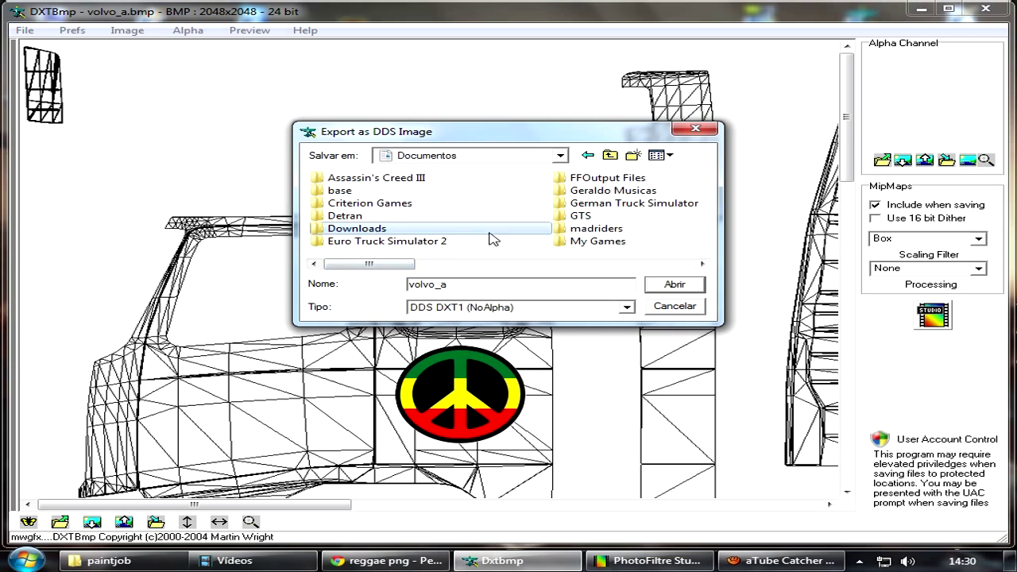
Export the image as DDS DXT1 (NoAlpha) over paintjob_volvo.dds in the Euro Truck Simulator 2 mod\vehicle\truck\upgrade\paintjob folder.
double_click(408, 241)
double_click(368, 180)
double_click(345, 203)
double_click(358, 180)
double_click(338, 179)
double_click(360, 180)
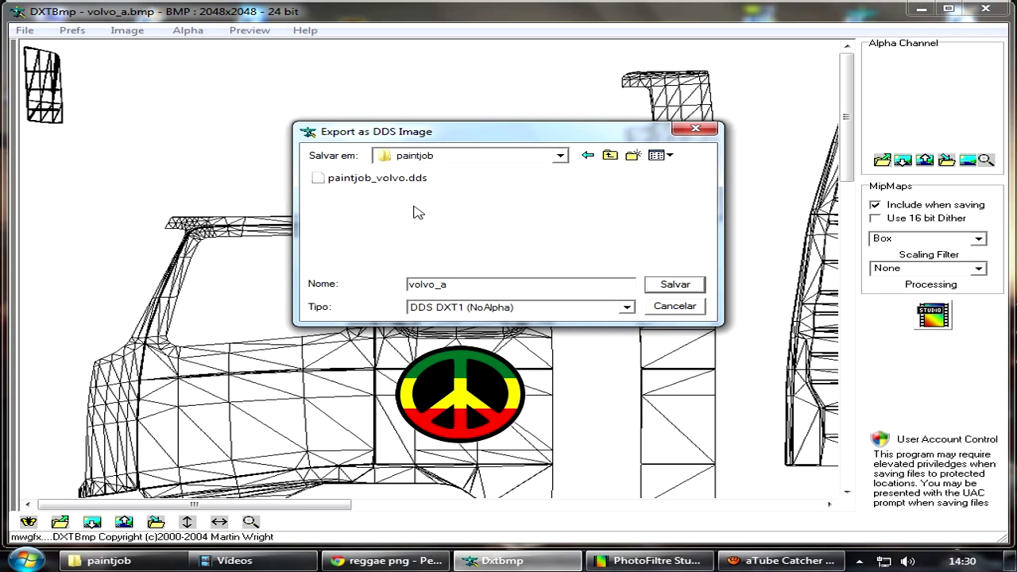
double_click(382, 181)
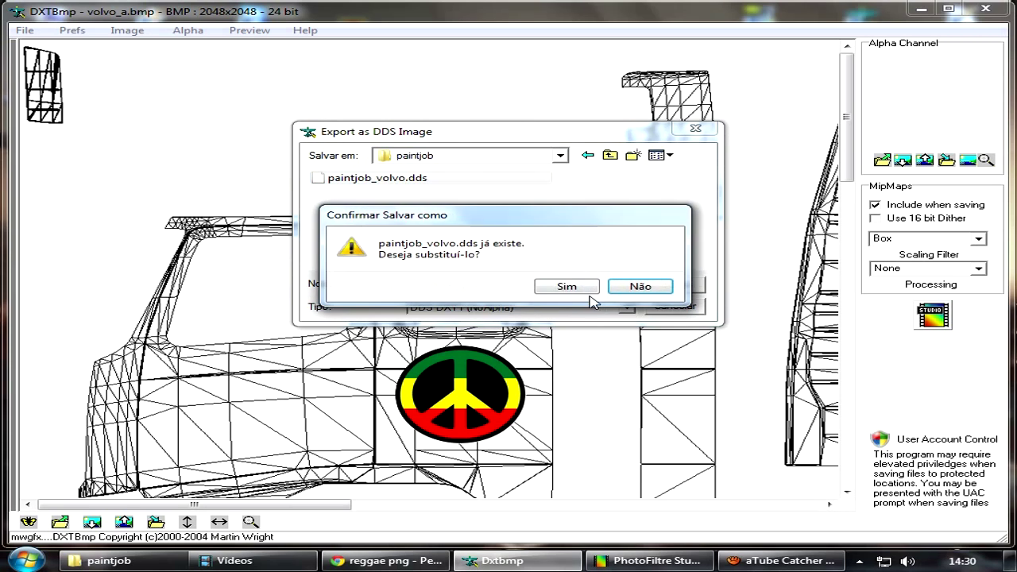
left_click(517, 286)
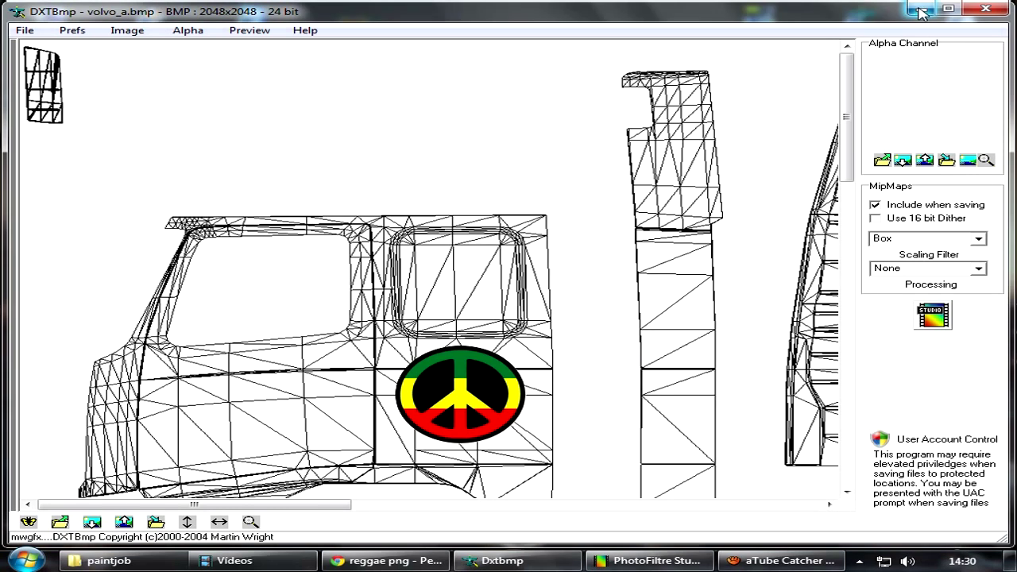
Switch to the paintjob folder window and go to the mod folder of Euro Truck Simulator 2 in Documentos.
left_click(925, 10)
left_click(116, 560)
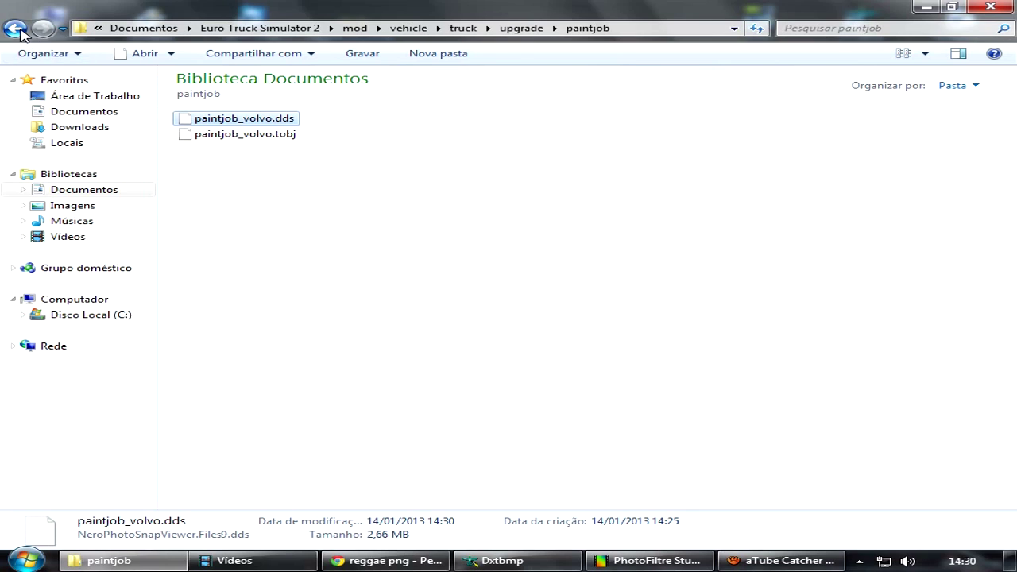
left_click(95, 192)
double_click(250, 199)
double_click(209, 119)
Pack the def, material and vehicle folders into a ZIP archive named teste with the Armazenar (store) compression method.
left_click_drag(257, 158, 210, 125)
right_click(208, 123)
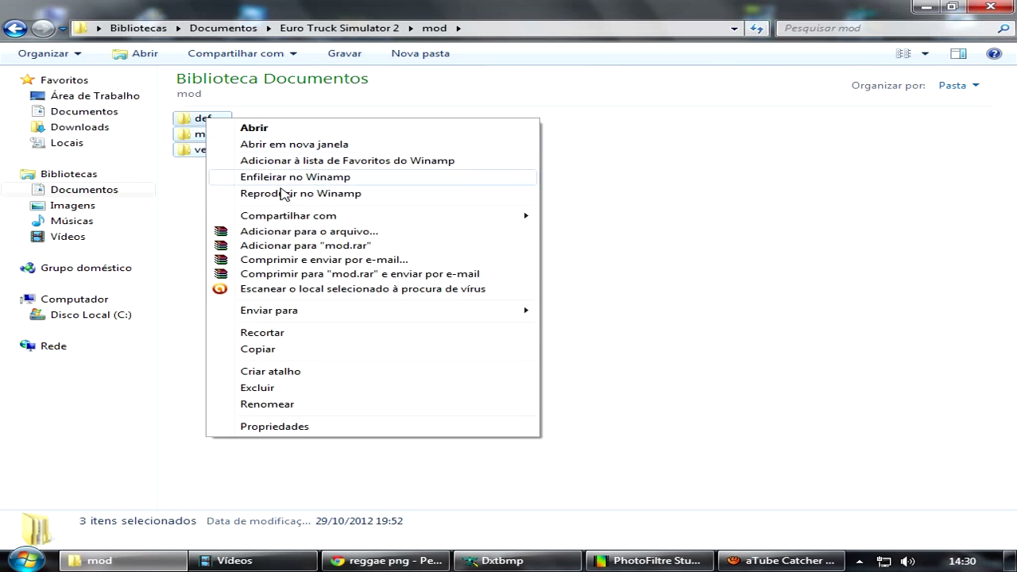
left_click(308, 232)
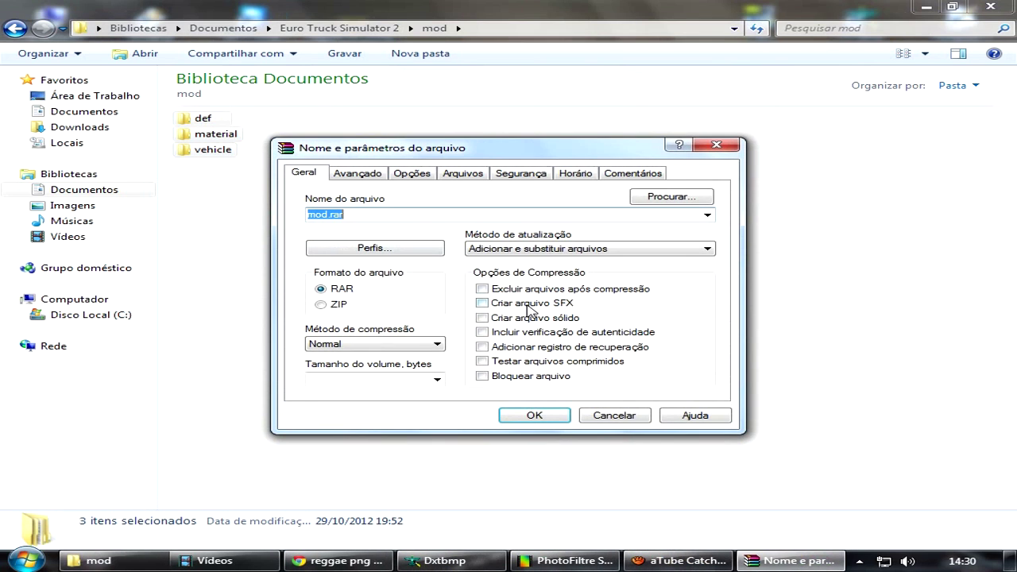
left_click(333, 308)
left_click(415, 344)
left_click(357, 357)
left_click(373, 221)
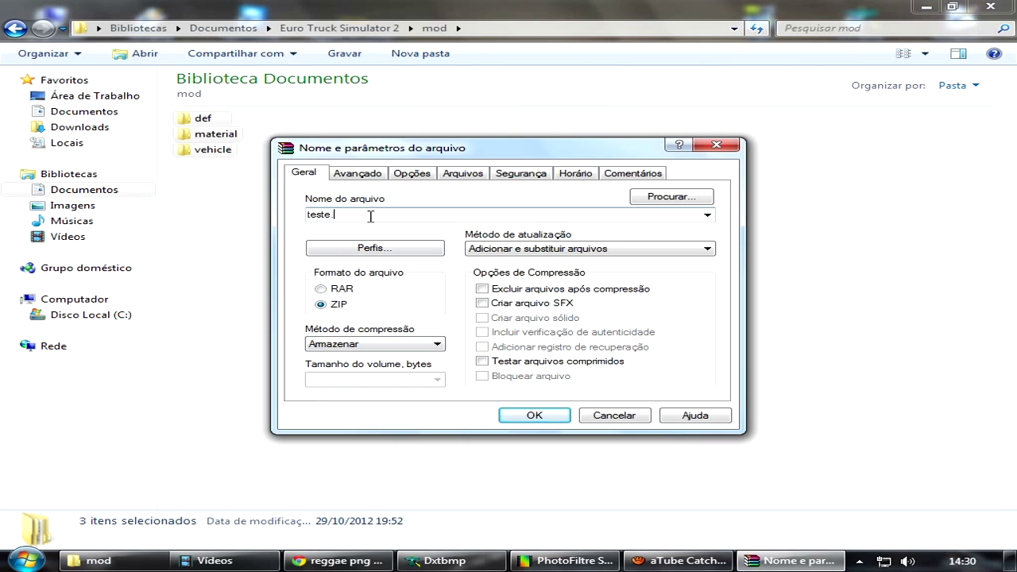
left_click(506, 416)
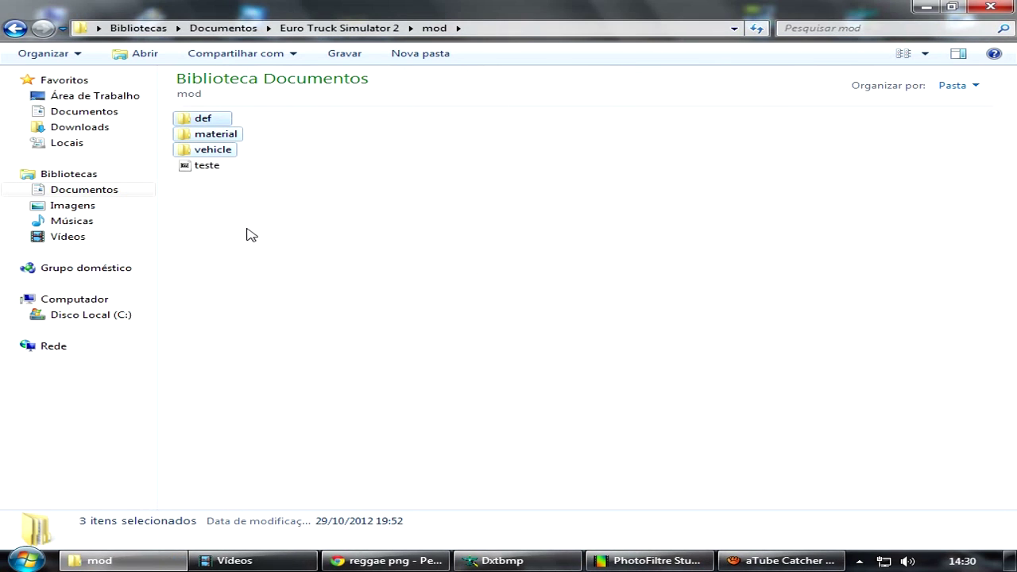
Launch Euro Truck Simulator 2 from the desktop and load the player profile.
left_click(926, 7)
double_click(861, 274)
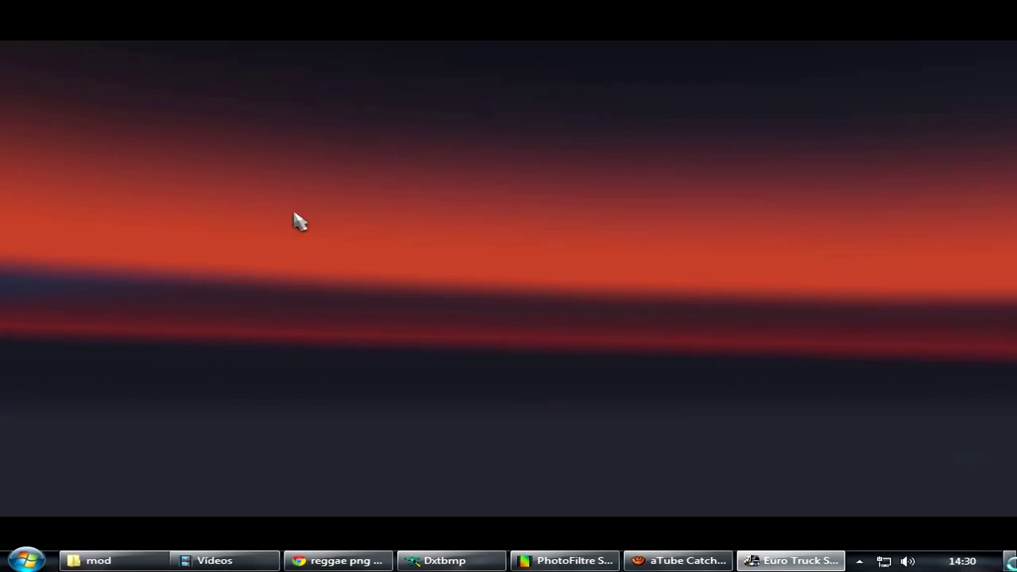
left_click(621, 399)
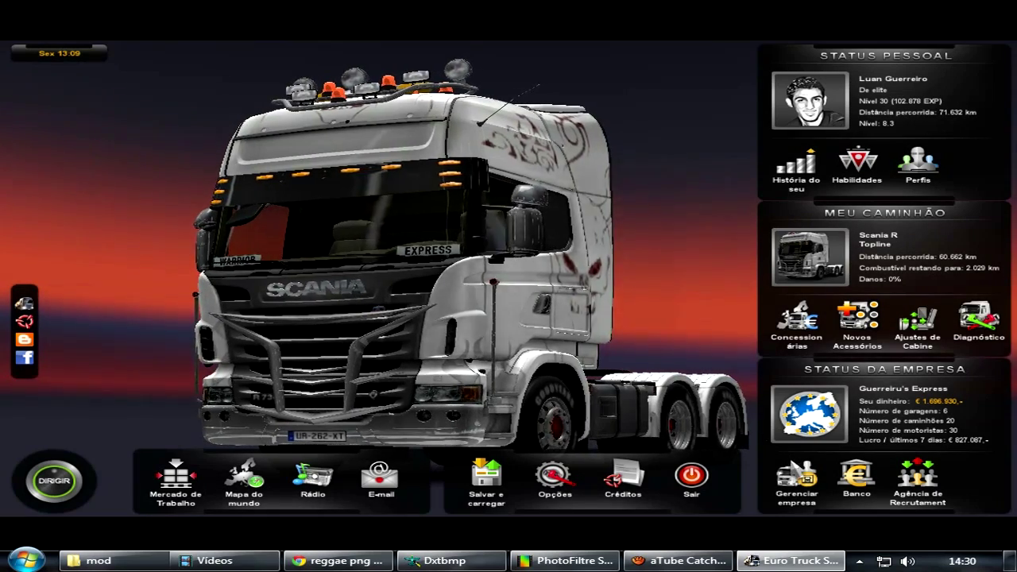
Open the company's truck list and select the Valiant F16H in row 5.
left_click(792, 463)
left_click(493, 267)
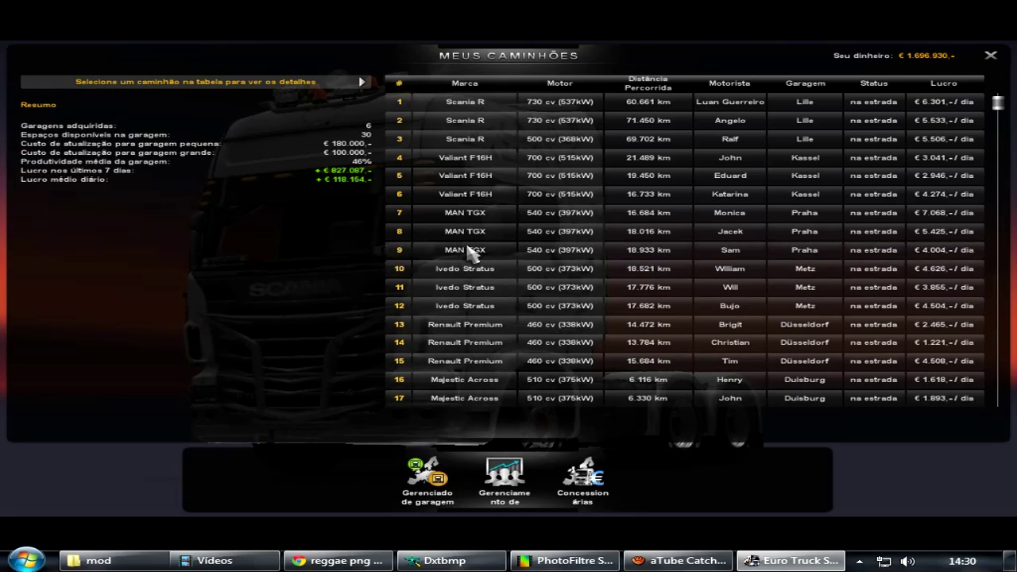
left_click(483, 176)
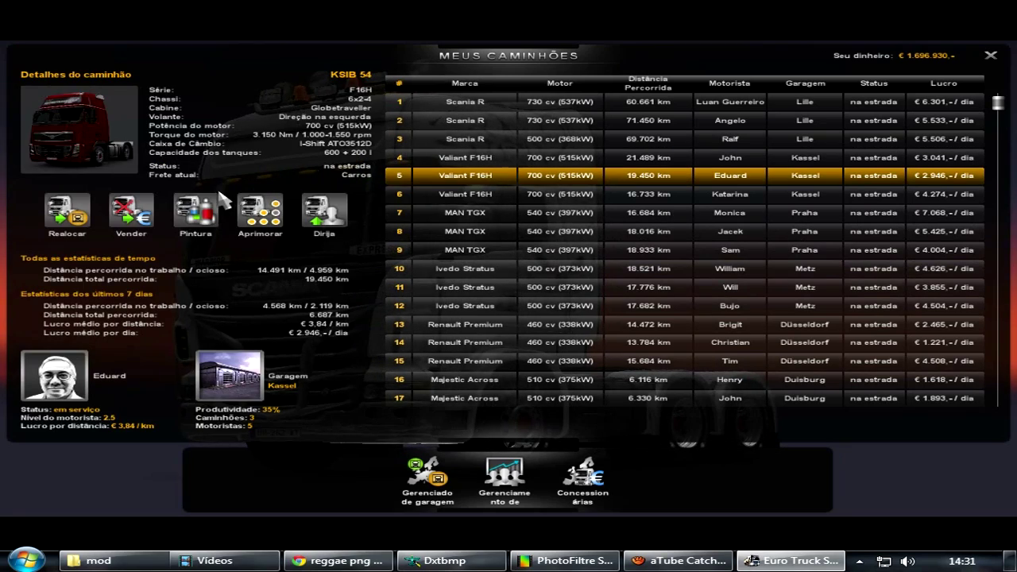
Preview the Mein Skin paintjob on the Valiant F16H in the paint shop and leave without buying it.
left_click(197, 209)
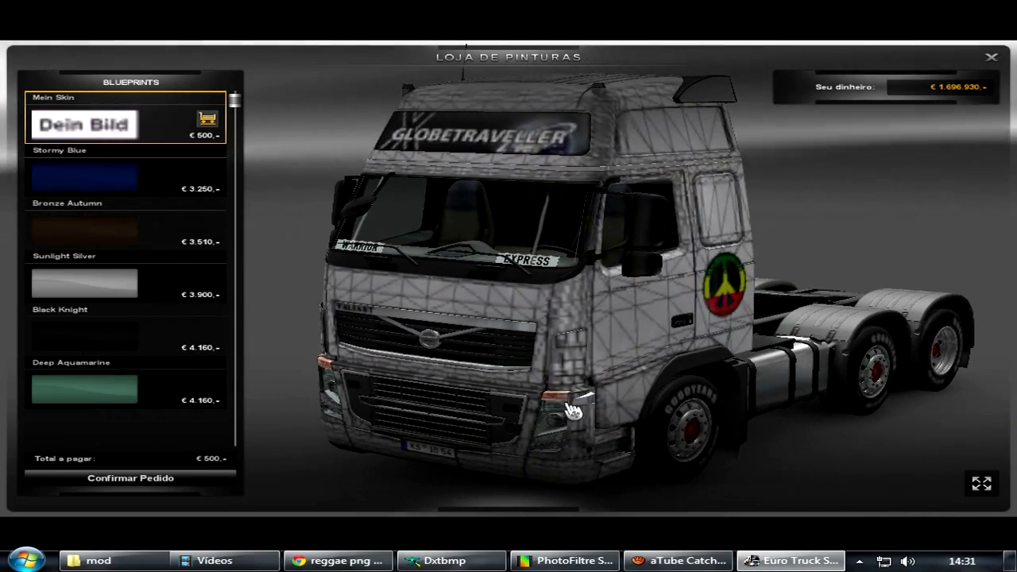
key("Escape")
left_click(457, 350)
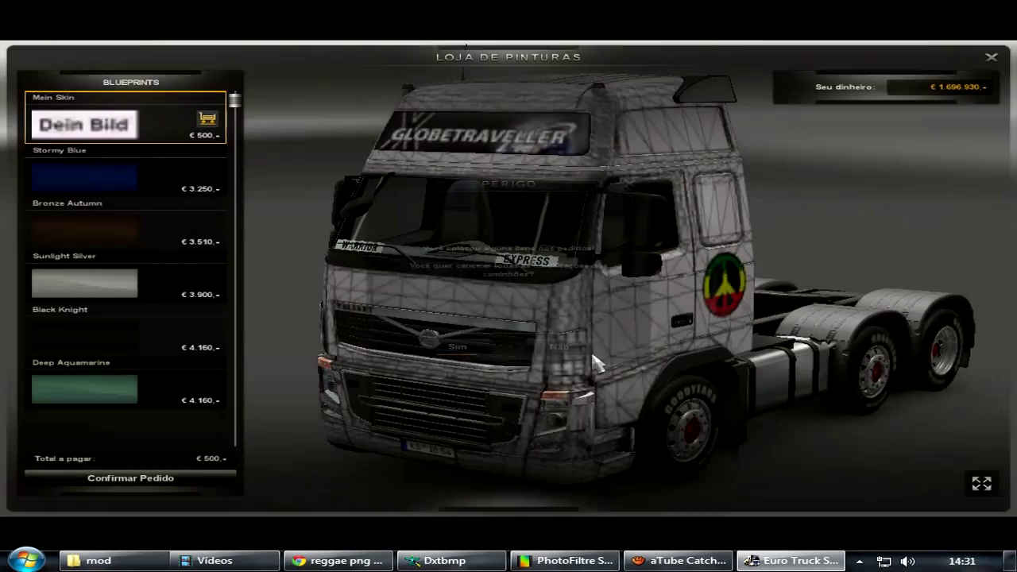
Leave the truck list and quit the game.
key("Escape")
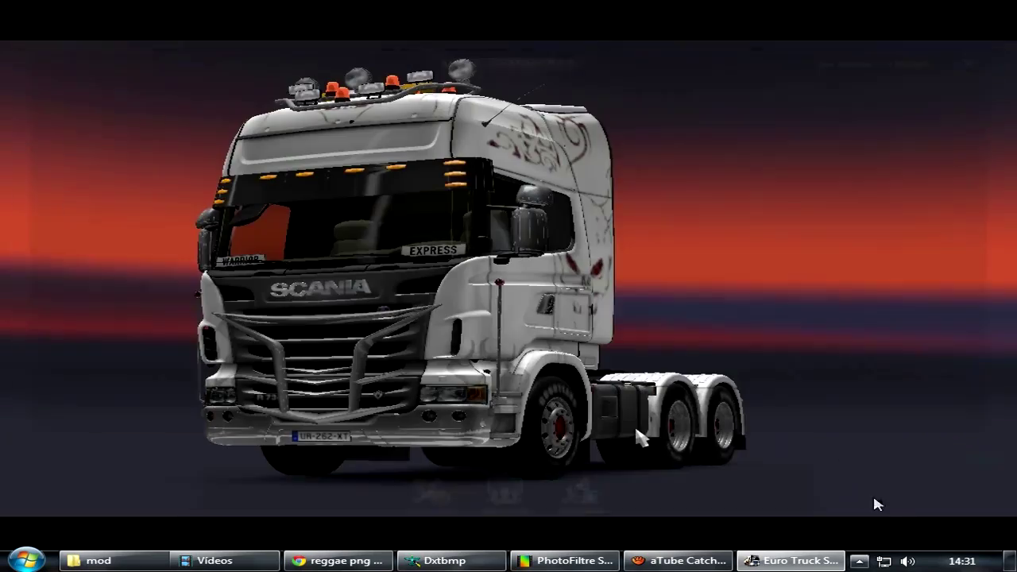
key("Escape")
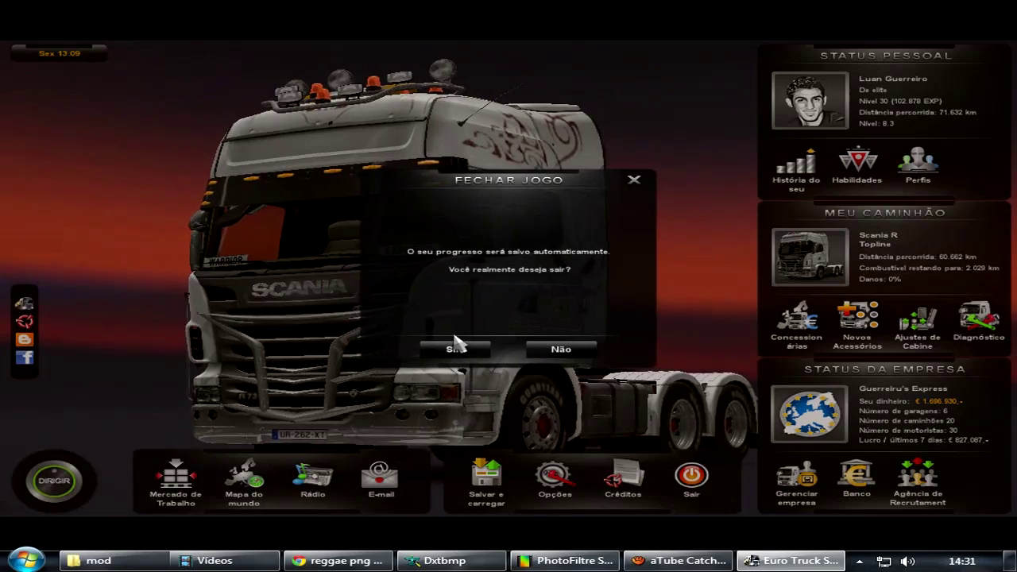
left_click(454, 349)
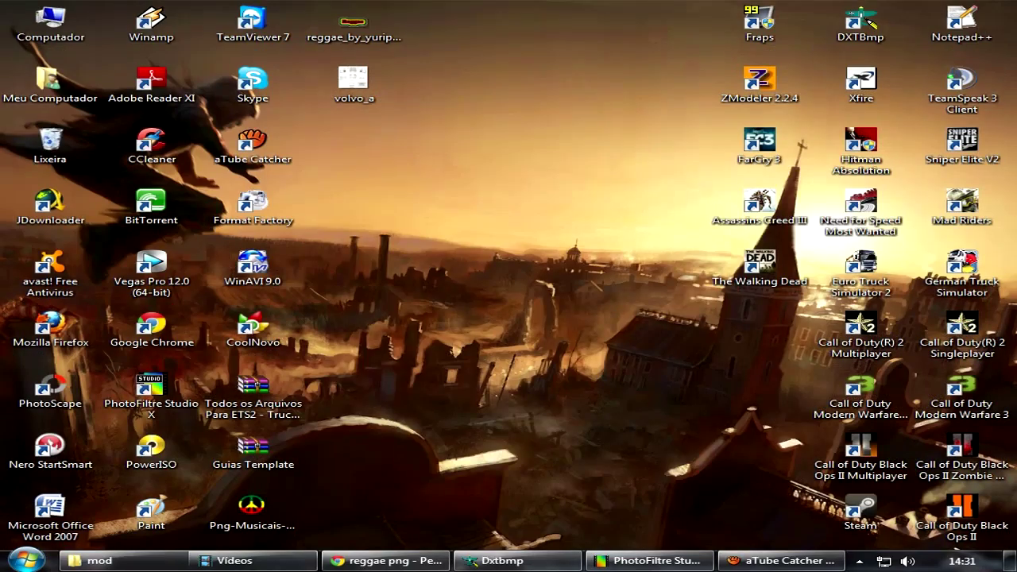
left_click(775, 560)
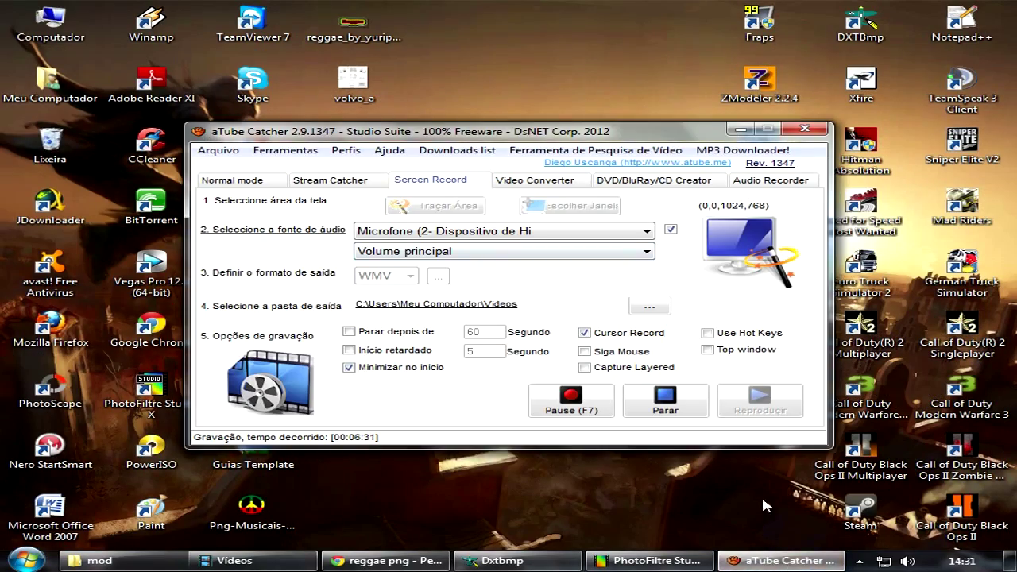
left_click(769, 560)
Open the Reggae PNG from the desktop in PhotoFiltre Studio X, copy the image and close it.
left_click_drag(352, 31, 656, 564)
left_click(561, 354)
left_click(656, 561)
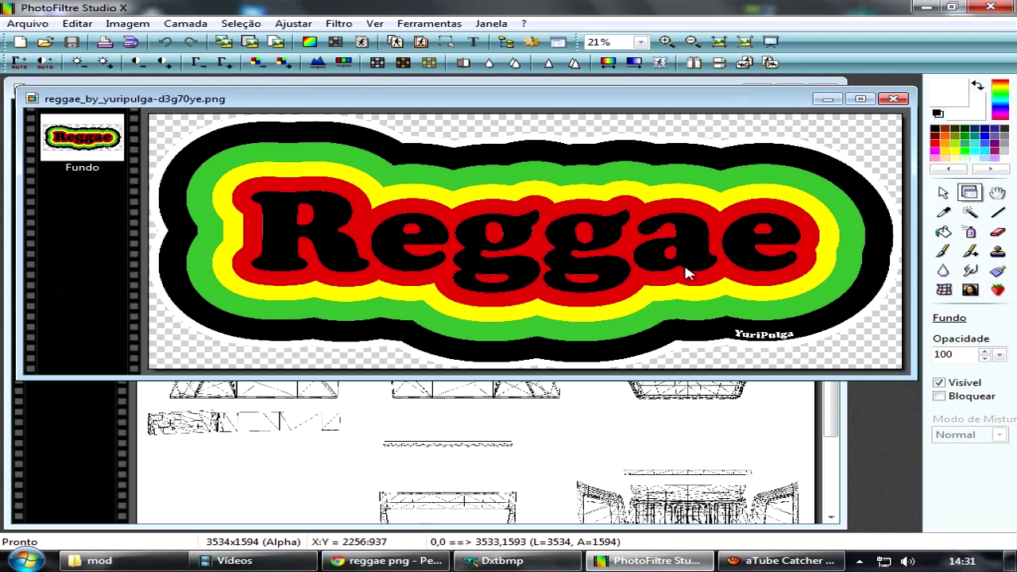
left_click(893, 99)
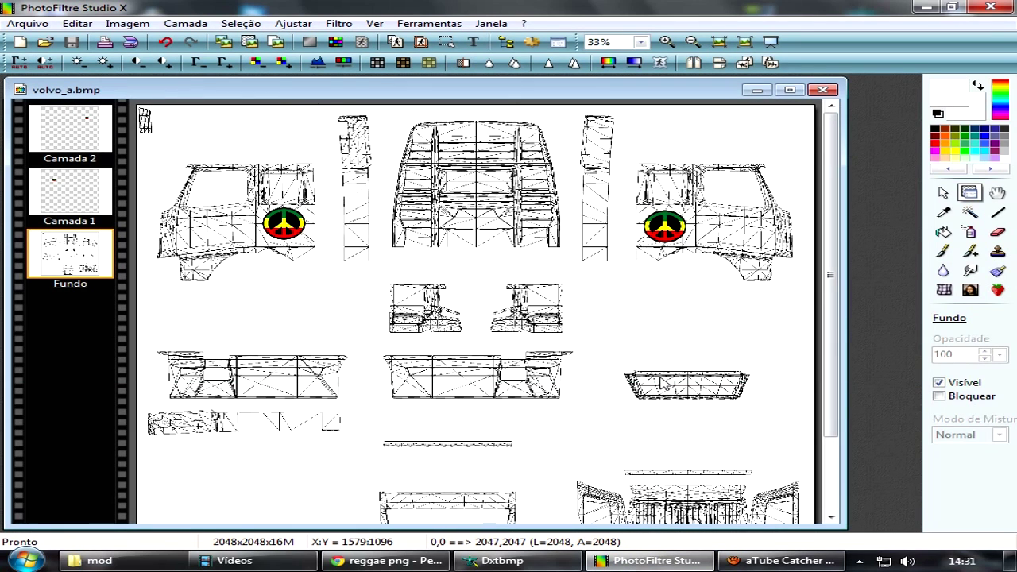
Paste the Reggae logo into volvo_a.bmp as a new layer and try to shrink it with a manual transform.
key("ctrl+v")
right_click(543, 296)
left_click(624, 113)
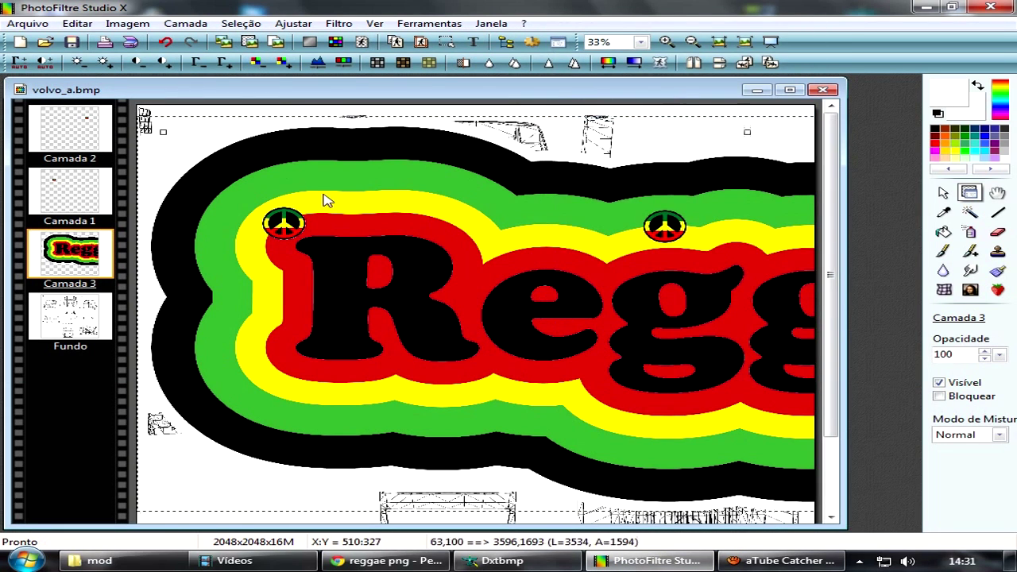
left_click_drag(288, 174, 384, 220)
left_click_drag(235, 165, 685, 380)
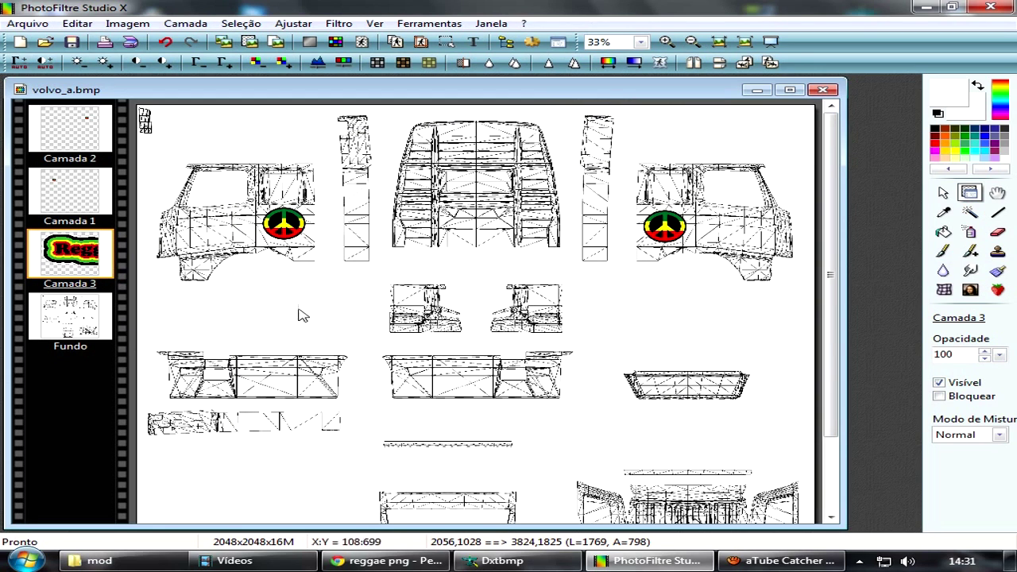
right_click(359, 318)
left_click(380, 375)
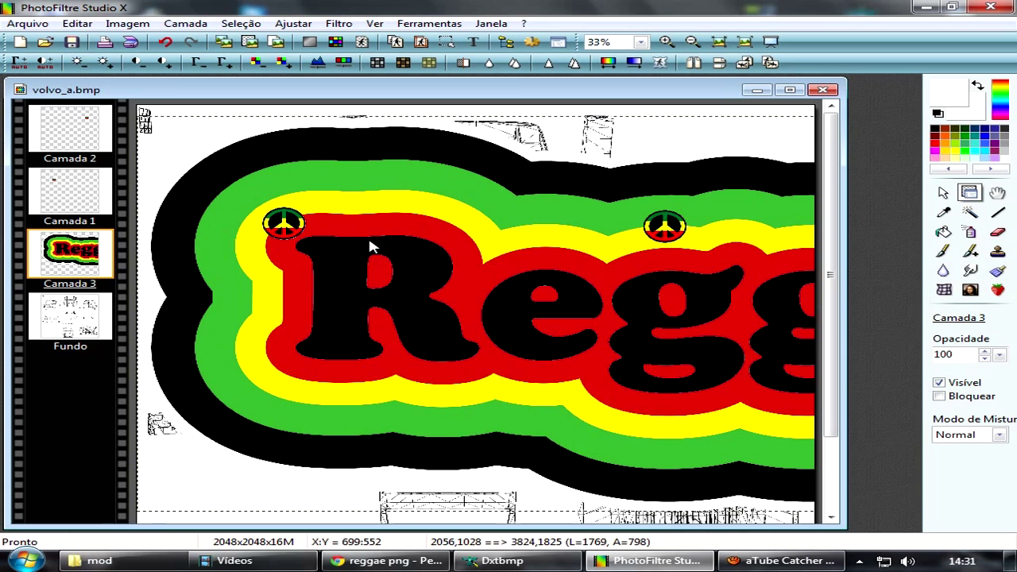
Shrink the upright Reggae logo layer to about 295 x 133 px and place it on the ribbed panel in the template's lower-right corner.
right_click(370, 246)
left_click(380, 340)
left_click_drag(188, 142, 521, 317)
left_click_drag(751, 344, 588, 278)
left_click_drag(692, 317, 459, 265)
left_click_drag(579, 296, 625, 363)
left_click_drag(830, 377, 836, 454)
left_click_drag(634, 272, 694, 417)
scroll(692, 413, "up", 3)
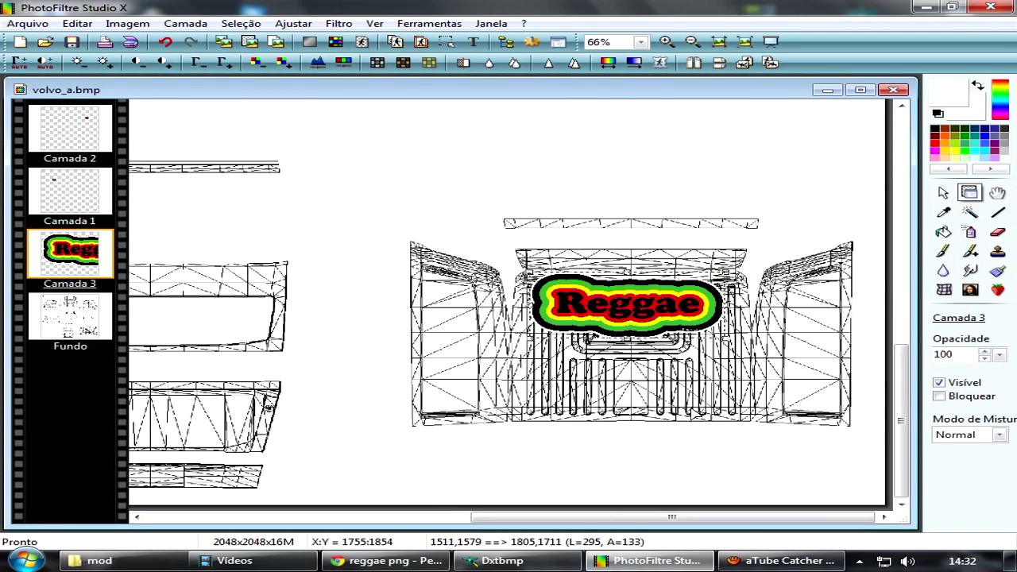
left_click_drag(622, 296, 614, 339)
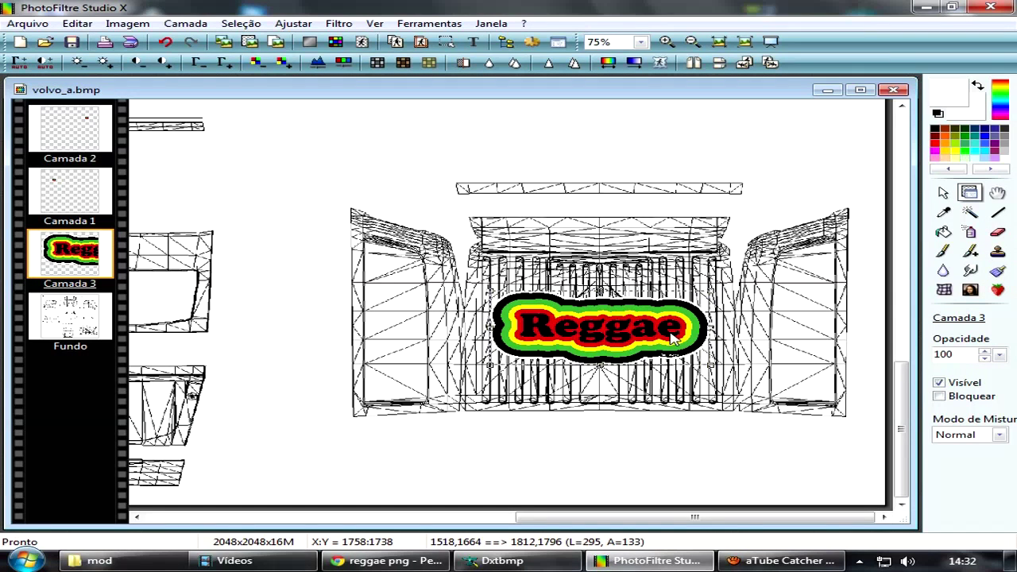
Open the Reggae PNG from the desktop in the Windows photo viewer, rotate it 180 degrees and close the viewer.
left_click(925, 9)
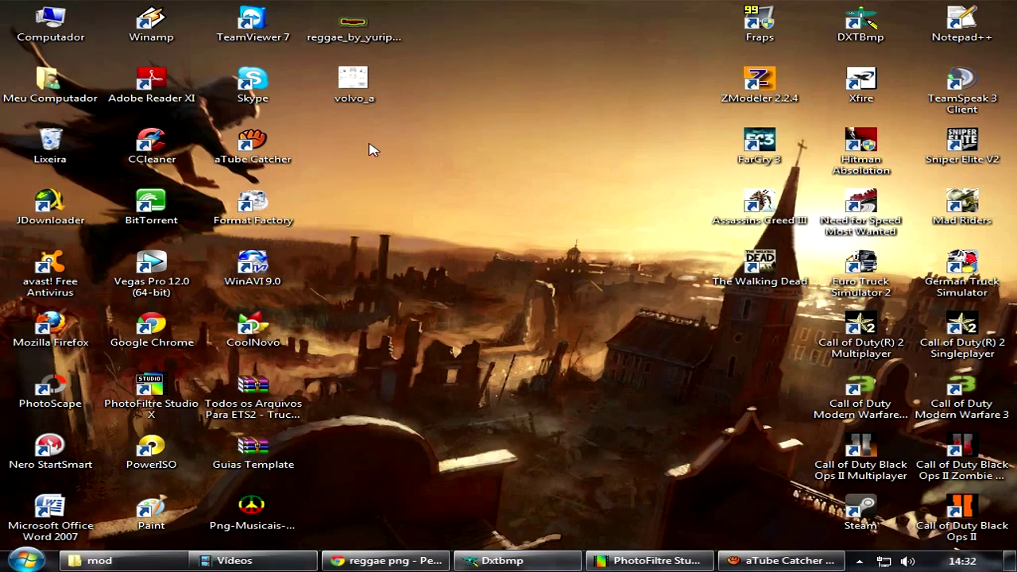
left_click(357, 26)
double_click(372, 26)
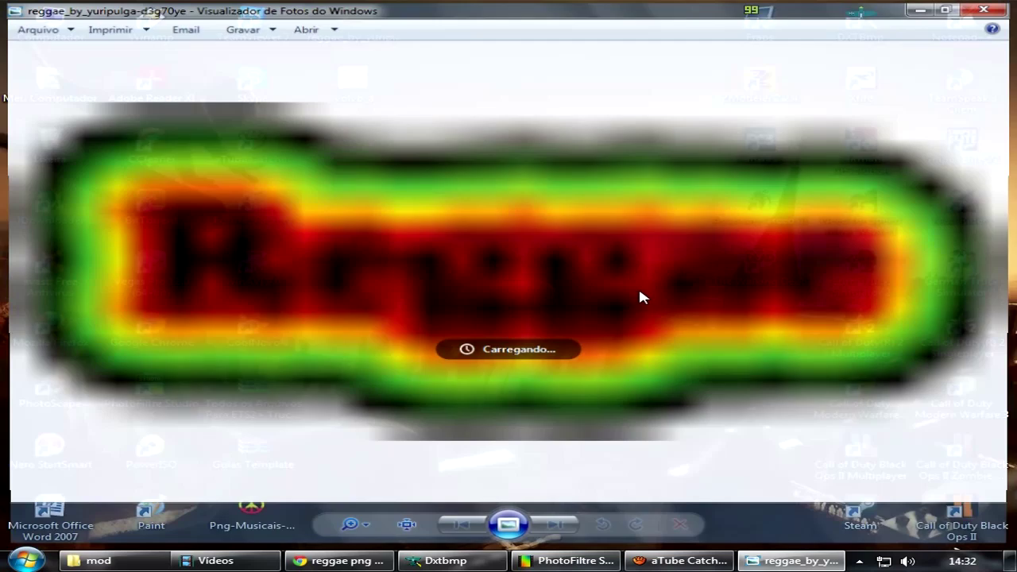
left_click(609, 534)
left_click(608, 534)
right_click(791, 560)
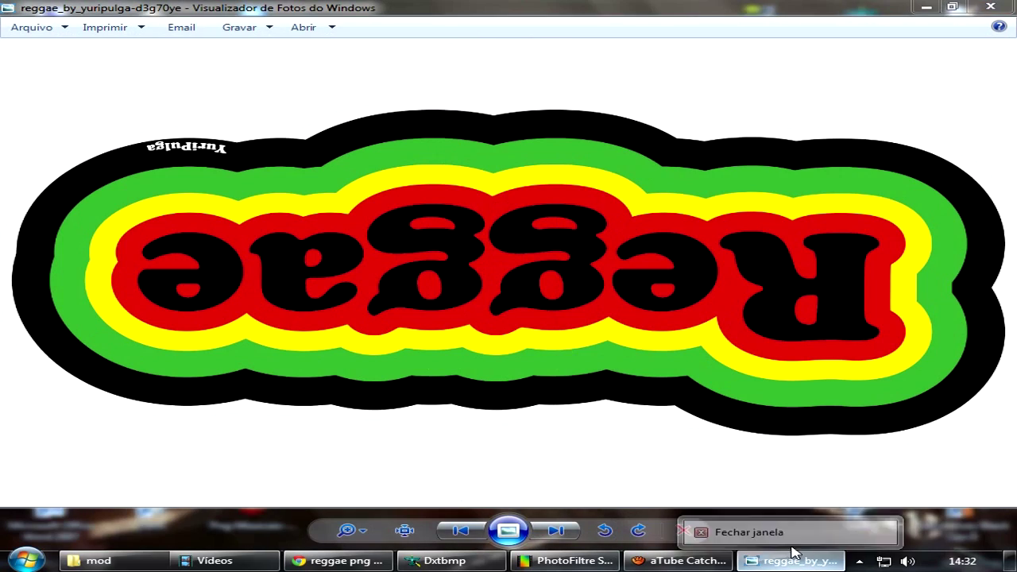
left_click(738, 527)
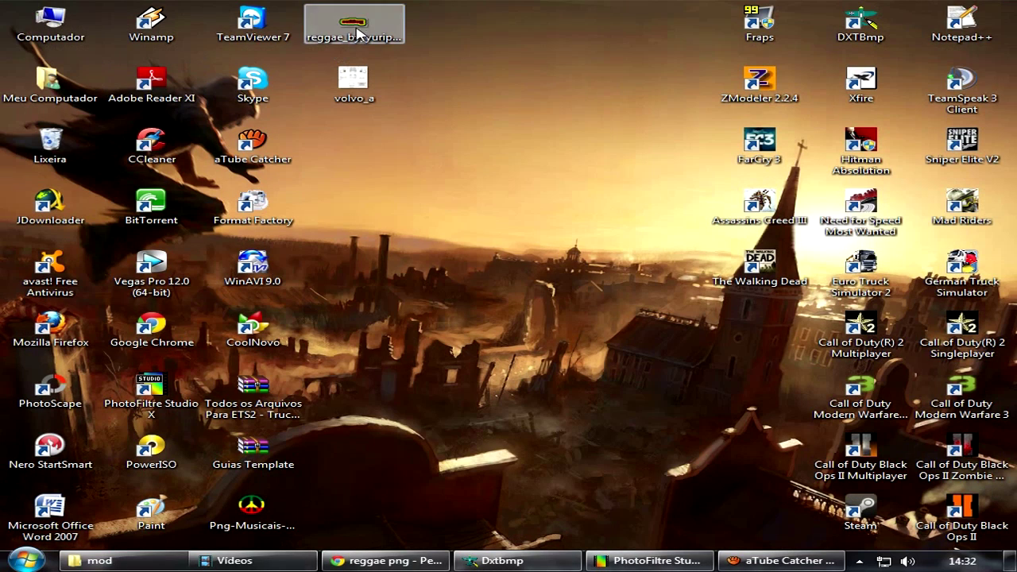
Return to PhotoFiltre Studio X, cancel the logo's transform and delete the upright Reggae logo layer from volvo_a.bmp.
left_click(649, 560)
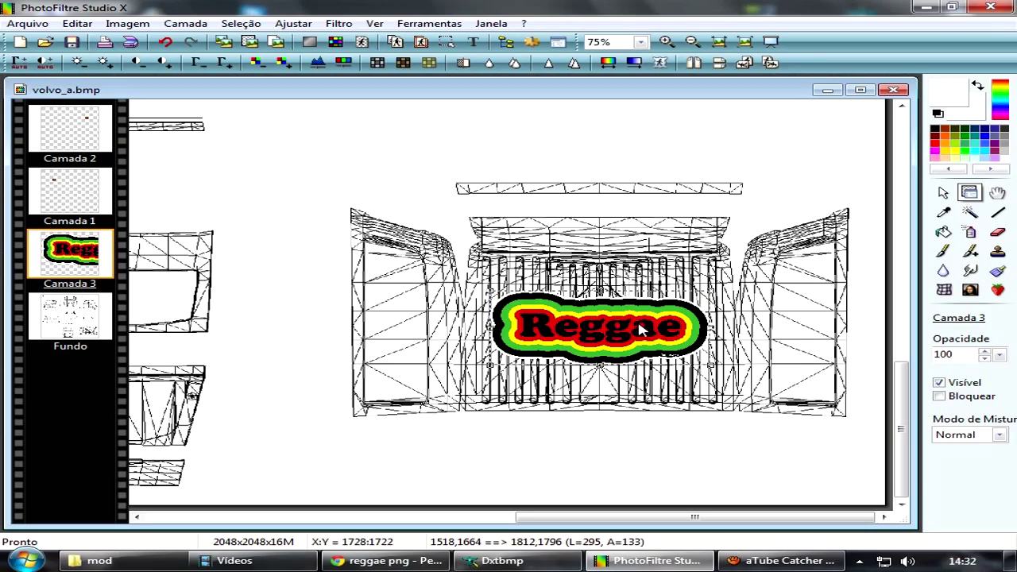
right_click(649, 330)
left_click(699, 376)
right_click(539, 205)
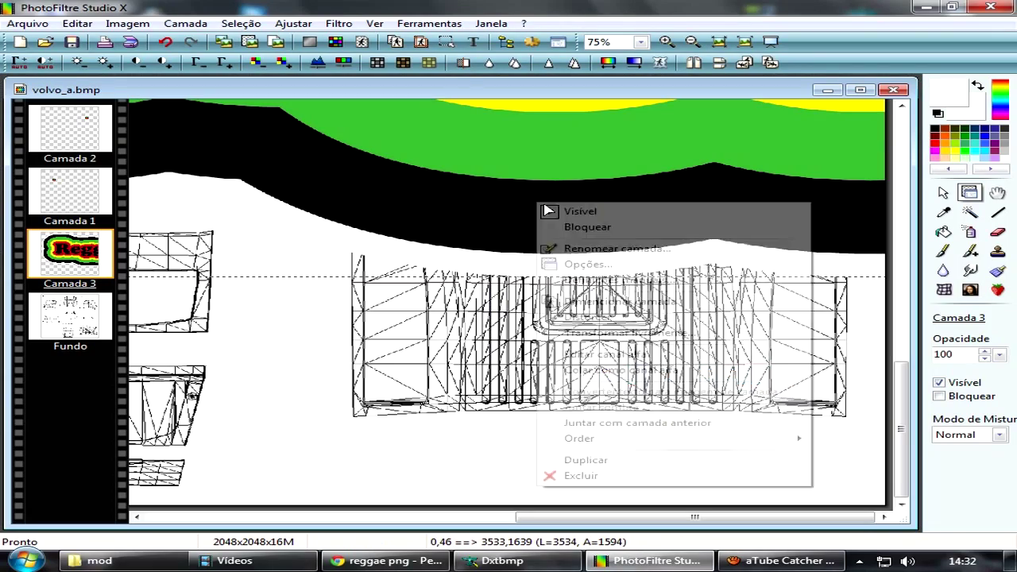
left_click(580, 475)
Open the rotated Reggae PNG from the desktop, copy the image, close it and paste it into volvo_a.bmp as a new layer.
left_click(649, 560)
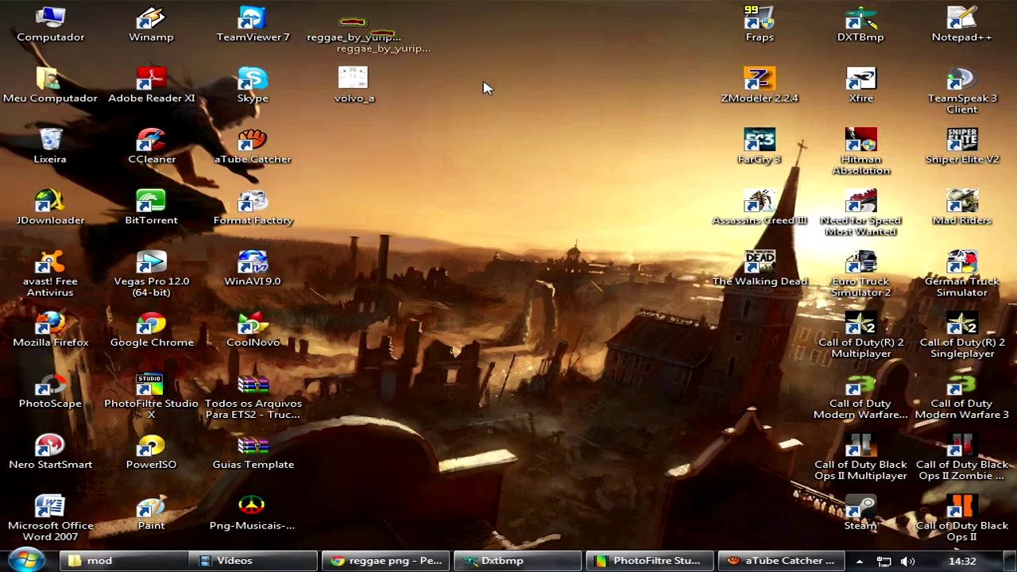
left_click(649, 560)
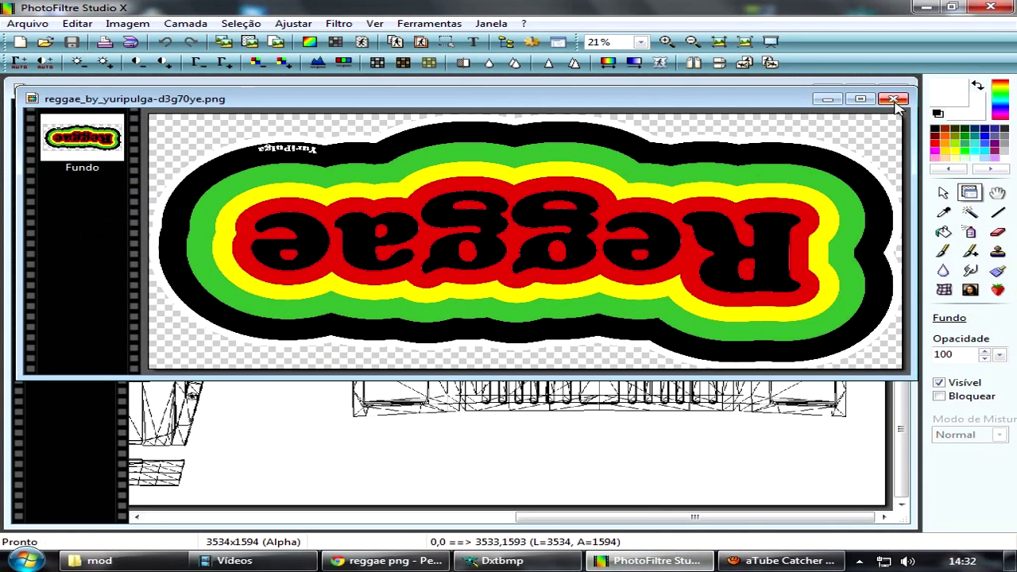
left_click(894, 103)
key("ctrl+v")
scroll(530, 254, "up", 5)
scroll(528, 252, "down", 2)
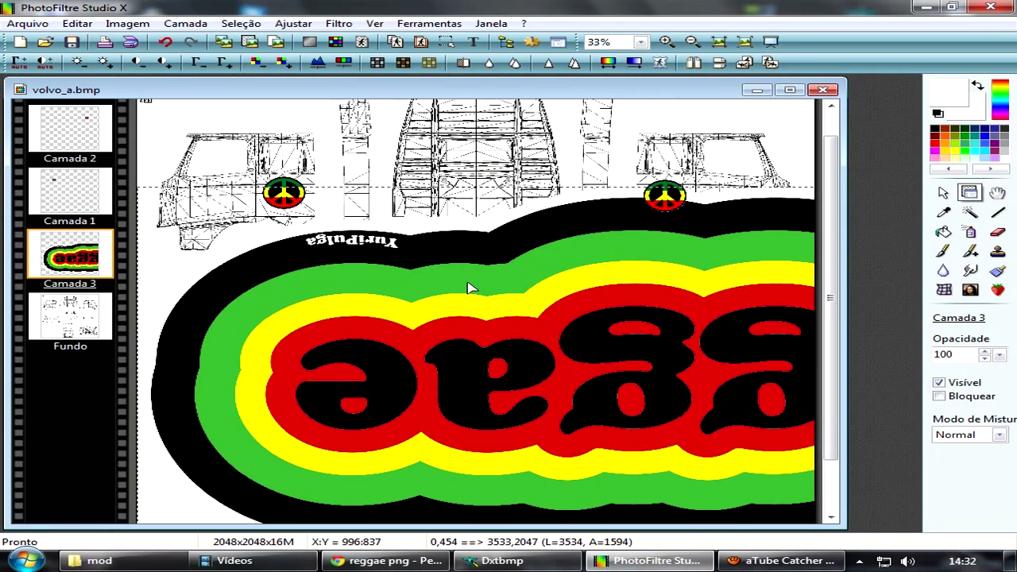
Shrink the upside-down Reggae logo to about 441 x 199 px with a manual transform and place it just above the ribbed panel.
right_click(477, 290)
left_click(526, 123)
left_click_drag(352, 272, 592, 354)
left_click_drag(744, 402, 339, 224)
left_click_drag(251, 175, 584, 289)
left_click_drag(690, 320, 391, 275)
left_click_drag(288, 249, 494, 316)
left_click_drag(691, 417, 705, 433)
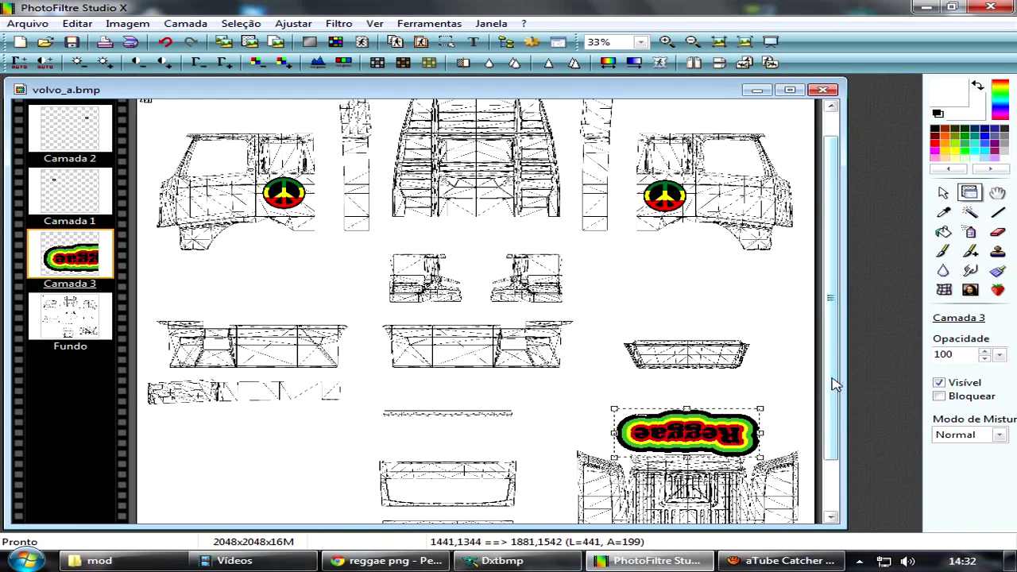
Move the upside-down Reggae logo onto the ribbed panel and reduce it to about 268 x 121 px.
left_click_drag(832, 384, 830, 453)
left_click_drag(715, 360, 713, 418)
scroll(712, 413, "up", 1)
scroll(712, 403, "down", 2)
scroll(667, 393, "up", 4)
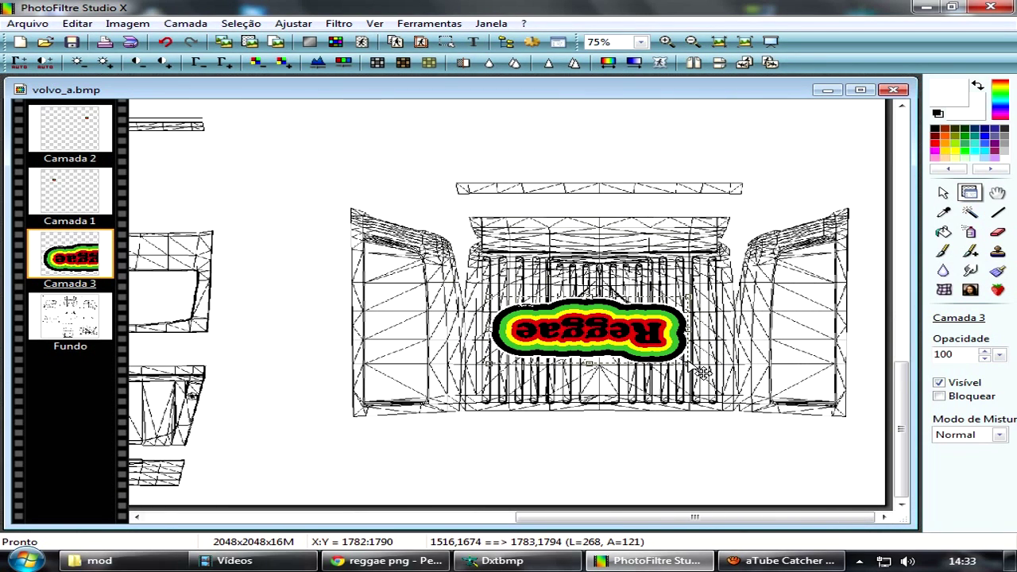
Enlarge the logo to about 331 x 149 px, centre it on the ribbed panel and apply the transform.
left_click_drag(734, 387, 731, 383)
mouse_move(658, 338)
left_mouse_down()
mouse_move(656, 327)
mouse_move(661, 335)
left_mouse_up()
right_click(653, 329)
left_click(676, 332)
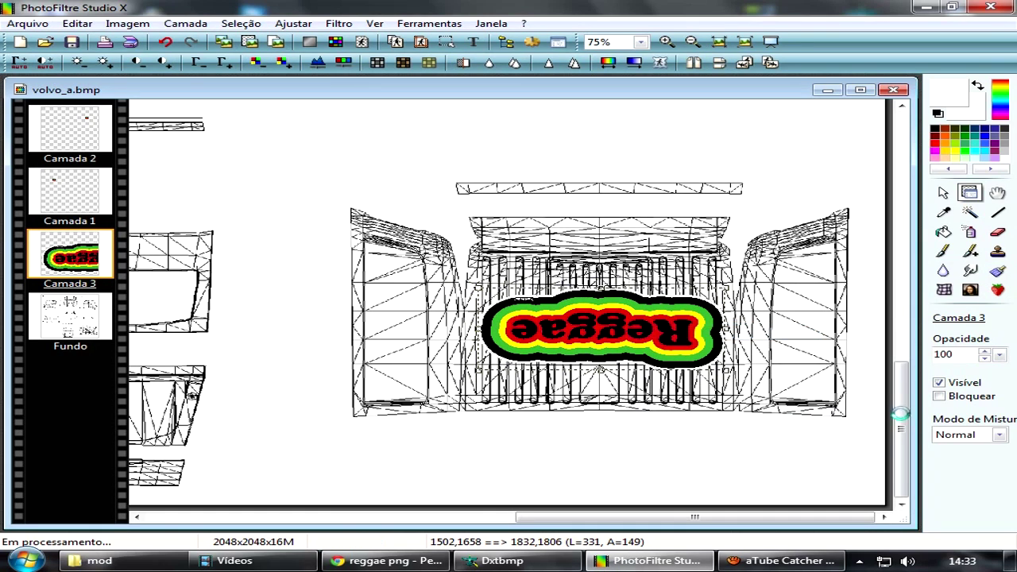
Save the template to the desktop as the BMP file volvo_a, replacing the existing file and accepting the save without layers.
left_click_drag(901, 429, 912, 313)
scroll(656, 347, "up", 2)
scroll(599, 354, "down", 4)
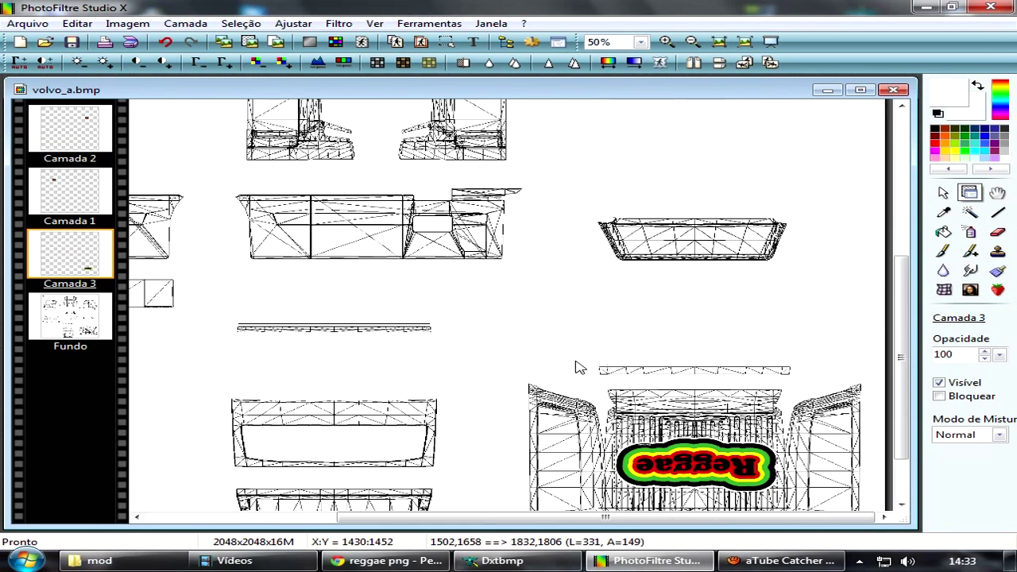
scroll(502, 334, "up", 1)
scroll(488, 316, "down", 1)
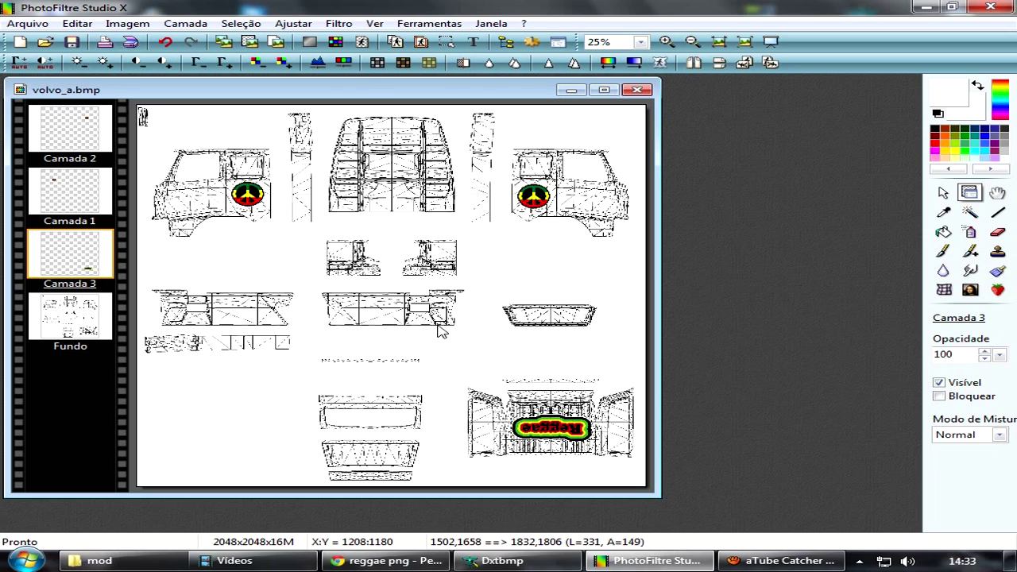
left_click(27, 25)
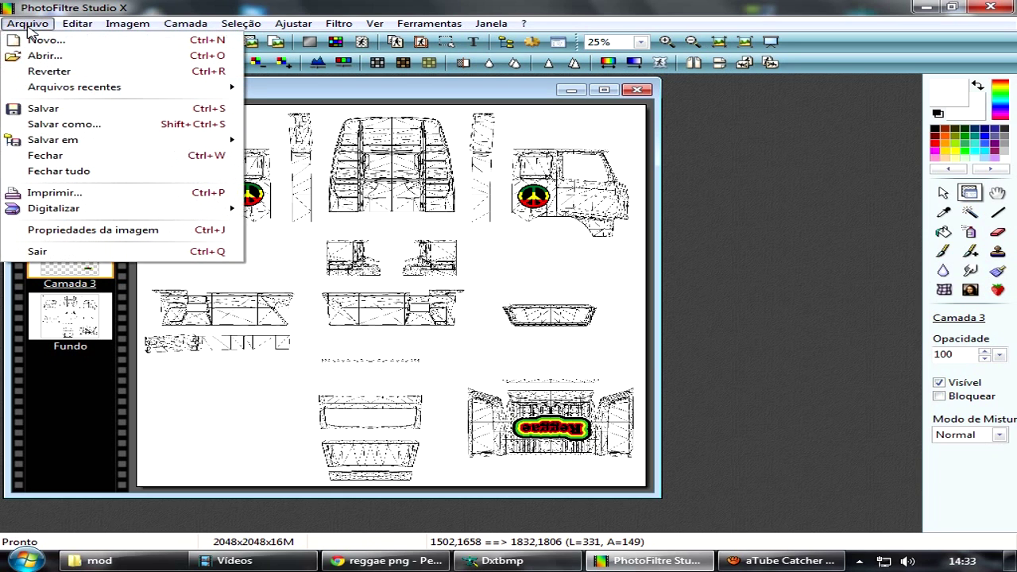
left_click(97, 126)
left_click(439, 385)
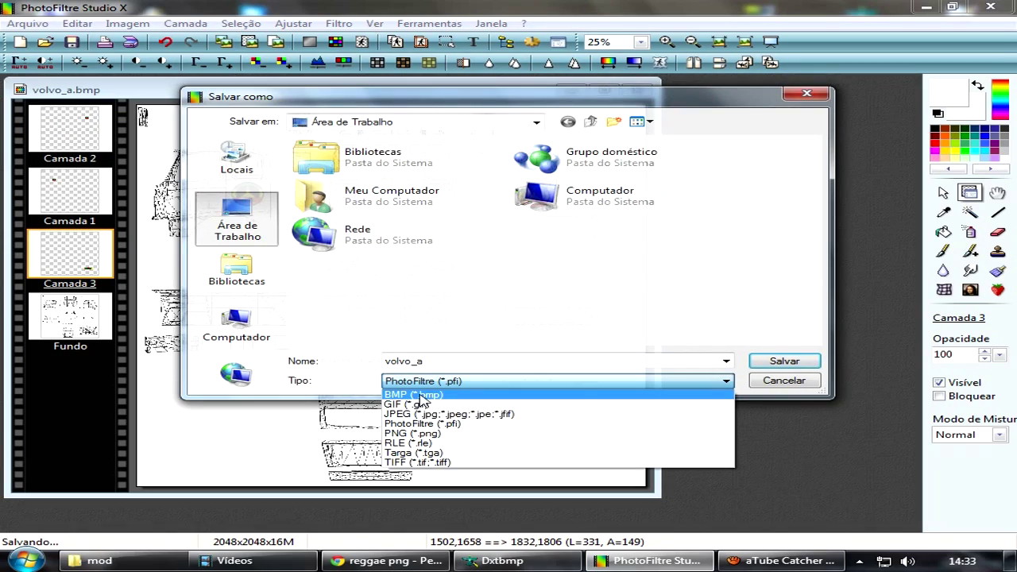
left_click(420, 395)
double_click(556, 234)
left_click(570, 288)
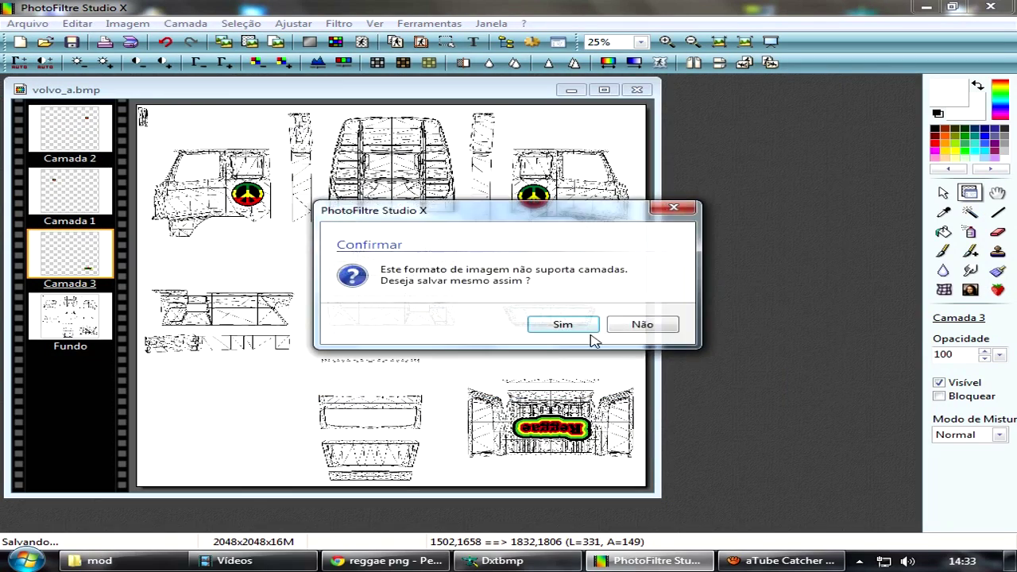
left_click(579, 326)
Load the saved volvo_a image from the desktop into DXTBmp.
left_click(918, 7)
left_click_drag(353, 80, 508, 358)
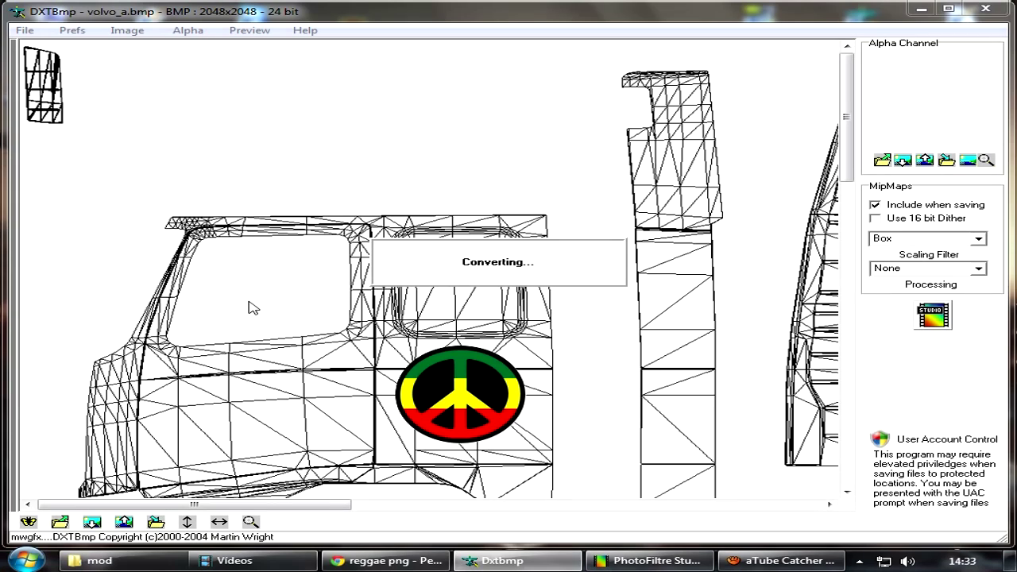
Export the texture as DDS DXT1 (NoAlpha) over paintjob_volvo.dds in the paintjob folder inside the Euro Truck Simulator 2 mod folder.
left_click(24, 30)
mouse_move(40, 77)
left_click(239, 77)
double_click(420, 192)
double_click(409, 191)
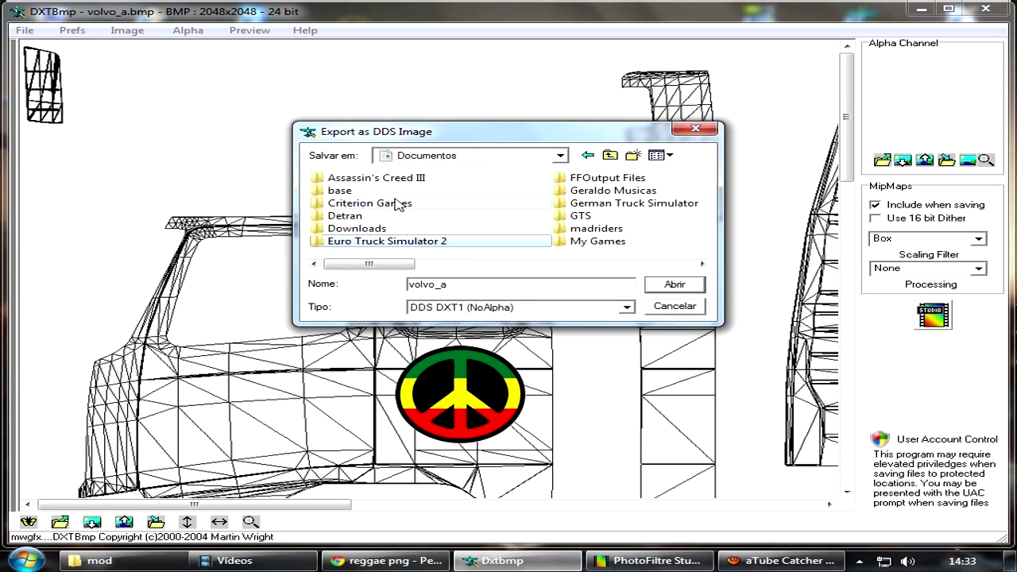
double_click(406, 241)
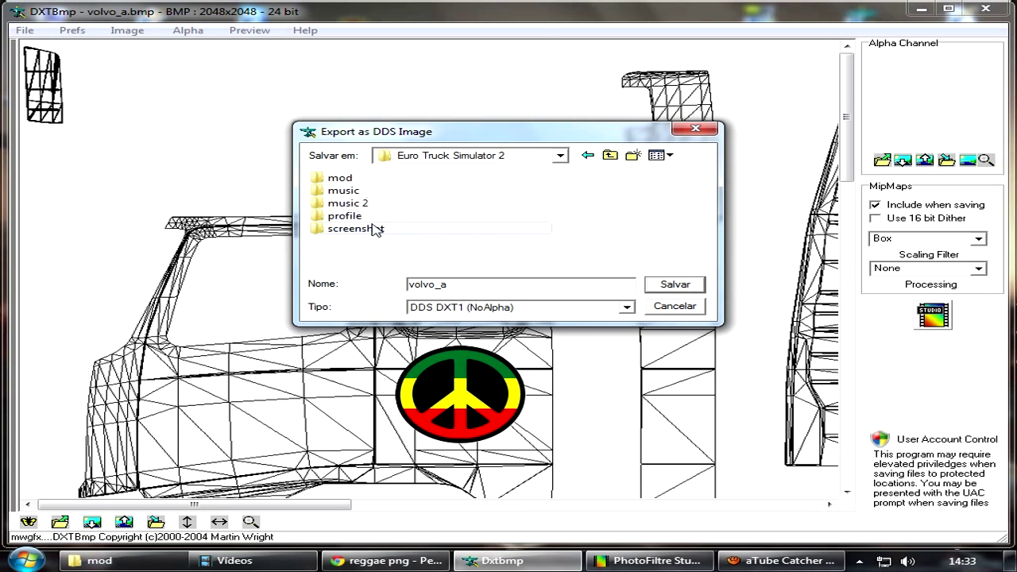
double_click(370, 179)
double_click(368, 204)
double_click(368, 182)
double_click(368, 183)
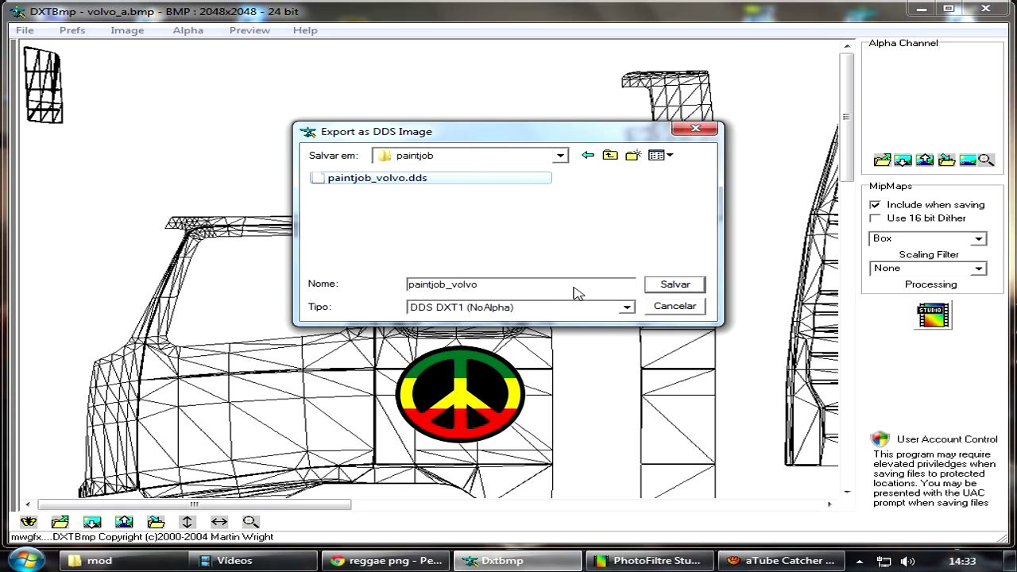
double_click(359, 184)
left_click(522, 286)
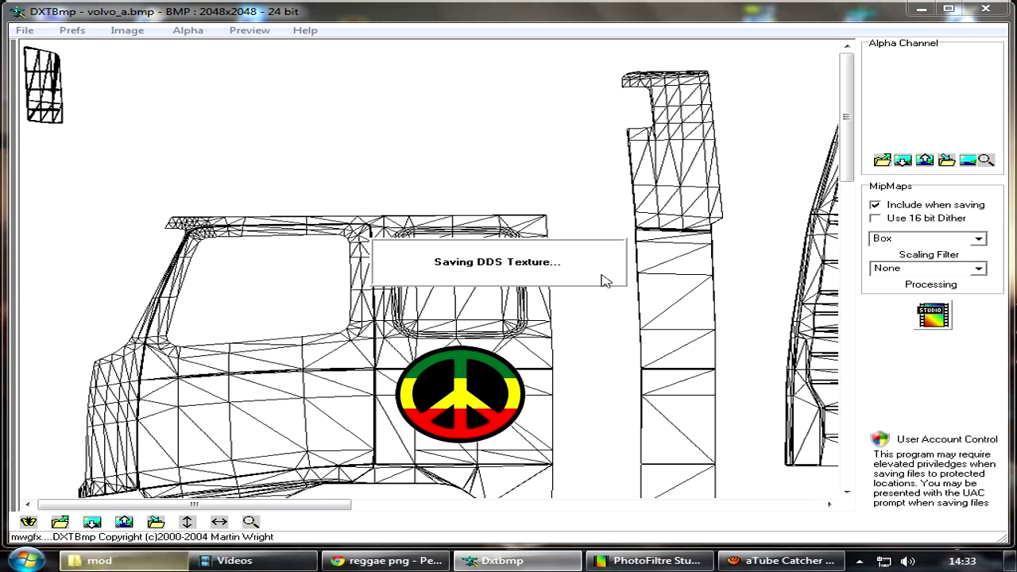
Open the teste archive in the mod folder and go to its vehicle/truck/upgrade/paintjob folder.
left_click(921, 8)
left_click(151, 561)
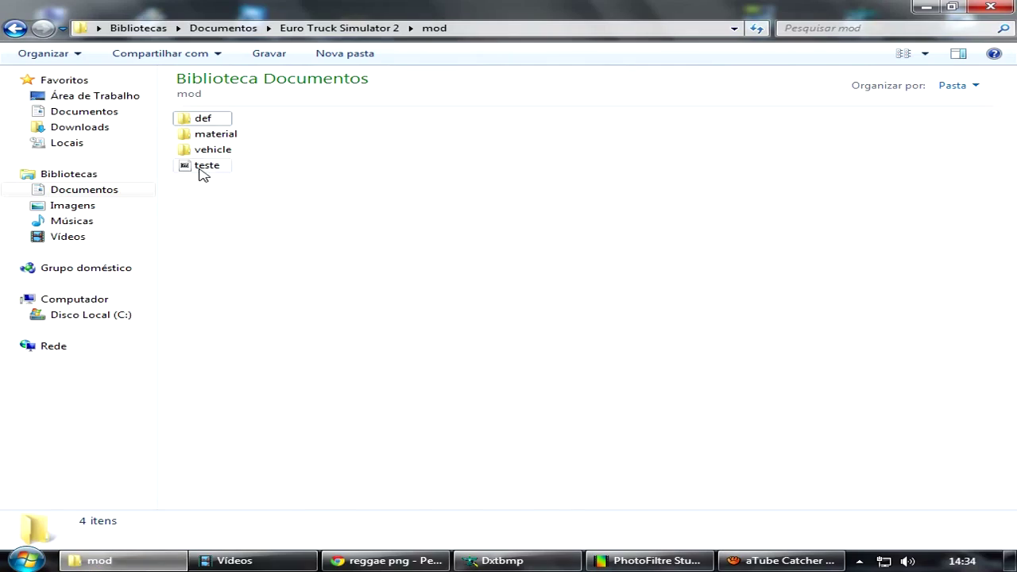
left_click(202, 168)
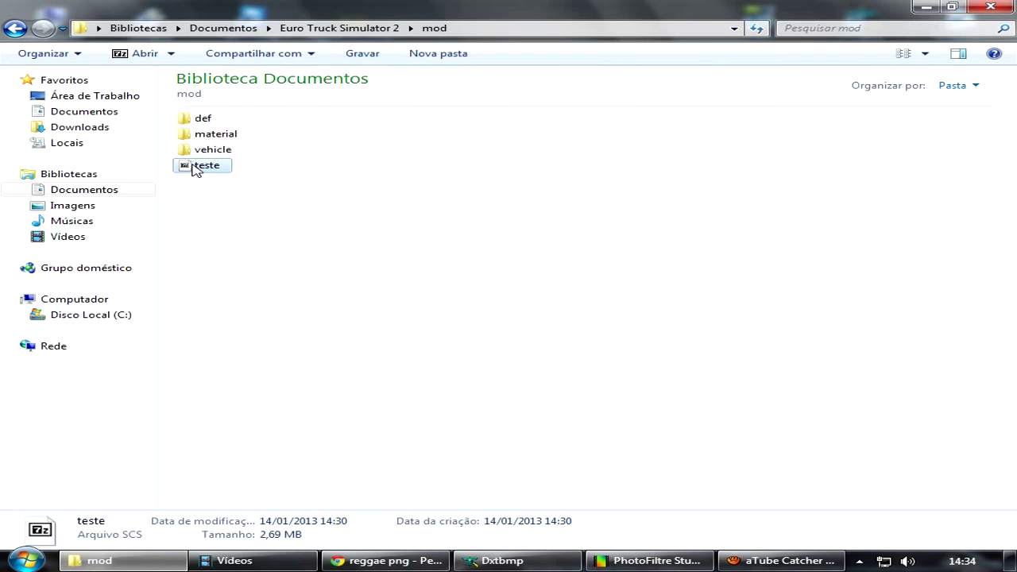
double_click(208, 168)
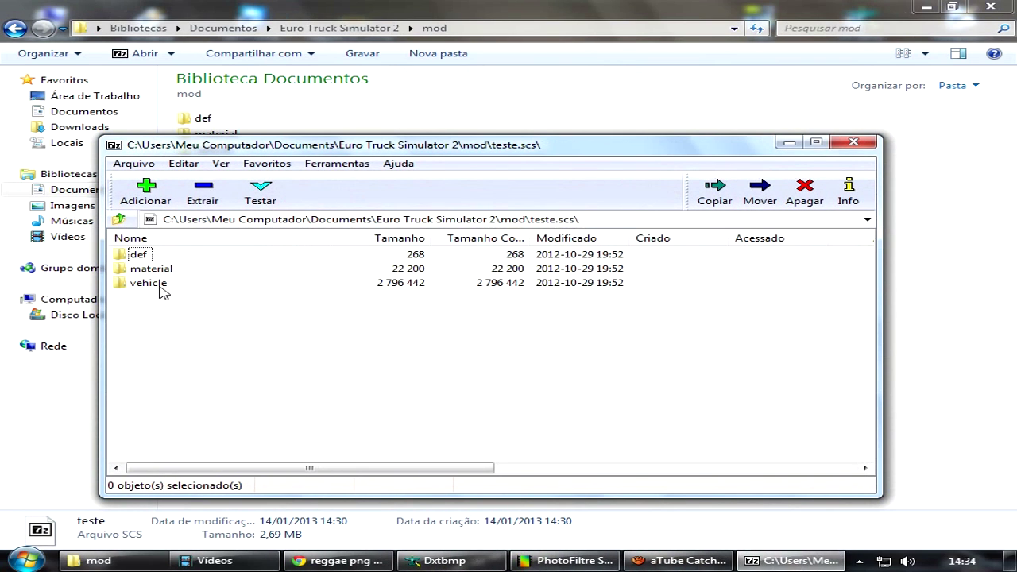
left_click_drag(520, 149, 571, 153)
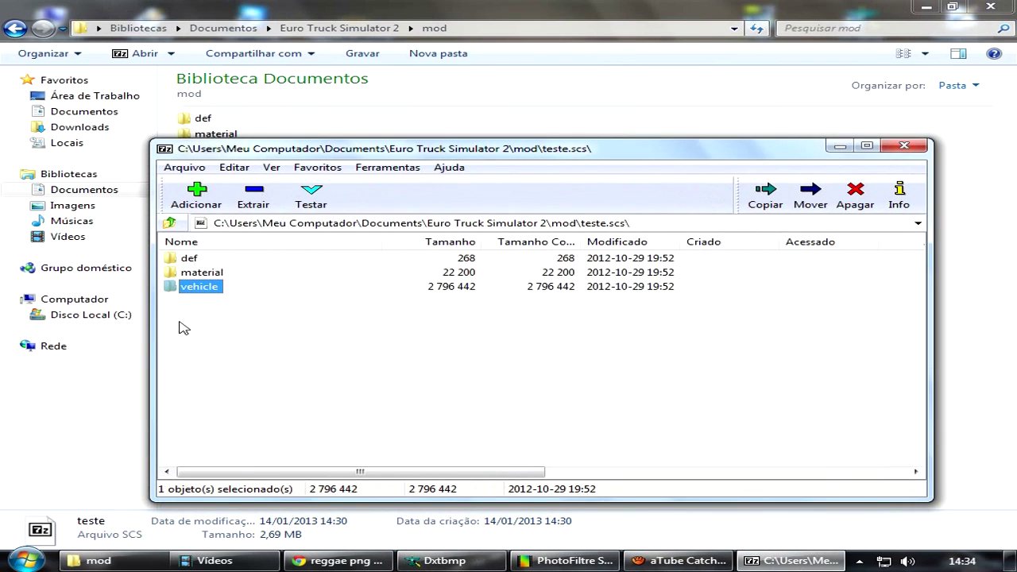
double_click(206, 288)
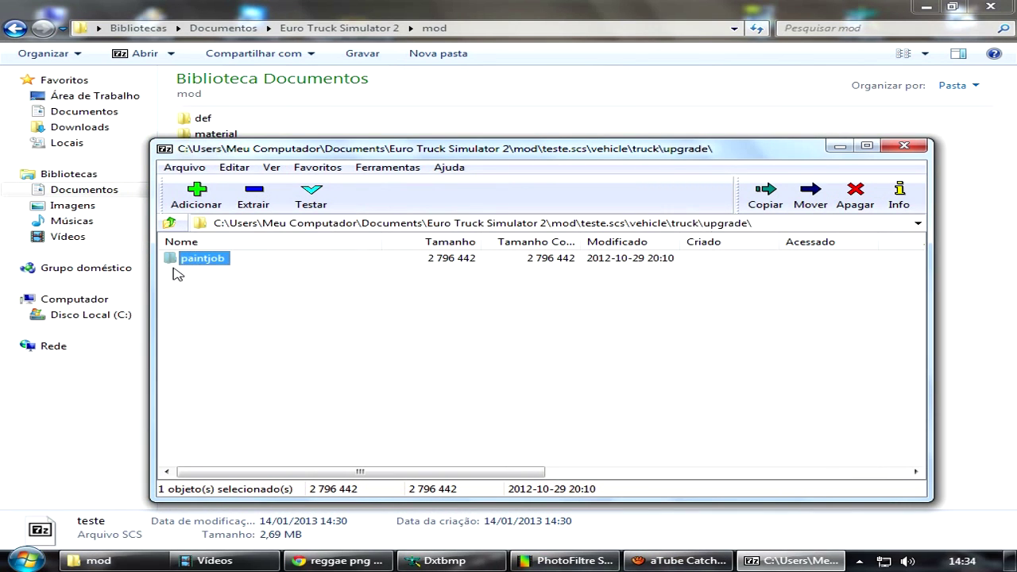
double_click(176, 259)
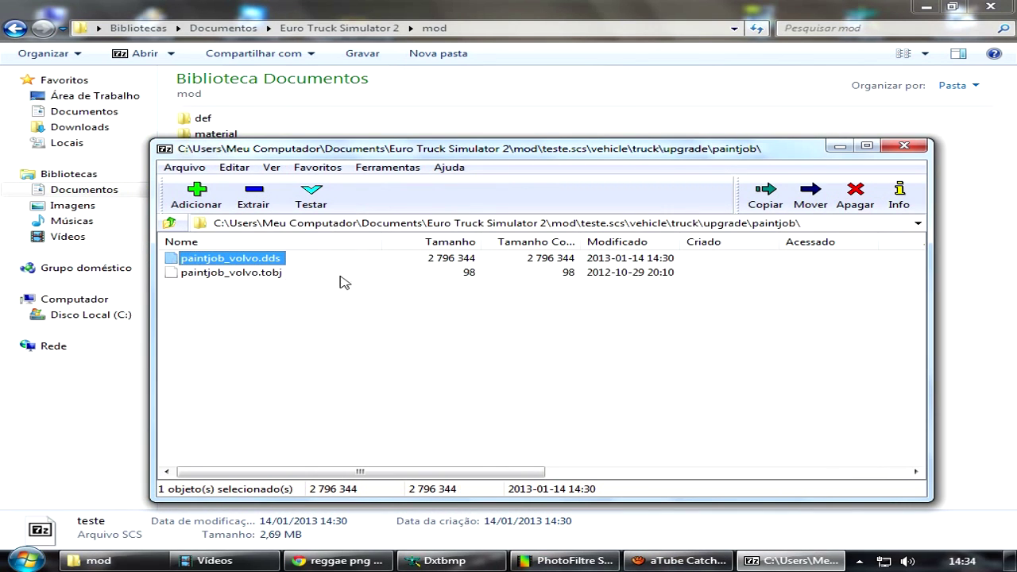
Copy the new paintjob_volvo.dds from the mod folder's vehicle/truck/upgrade/paintjob directory into the archive's paintjob folder and accept the replacement.
left_click(838, 147)
double_click(217, 148)
double_click(209, 121)
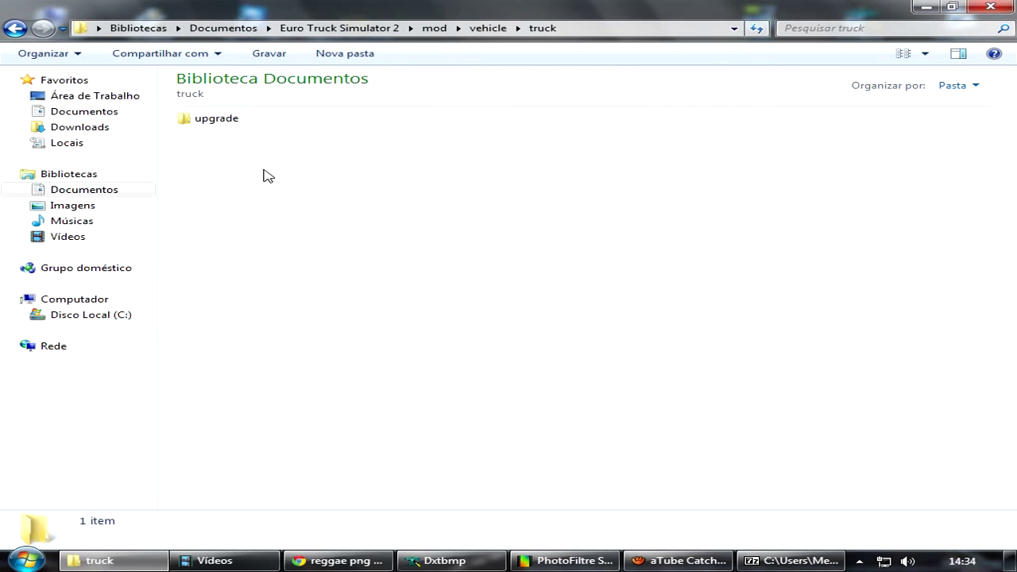
key("Down")
key("Return")
key("Down")
key("Return")
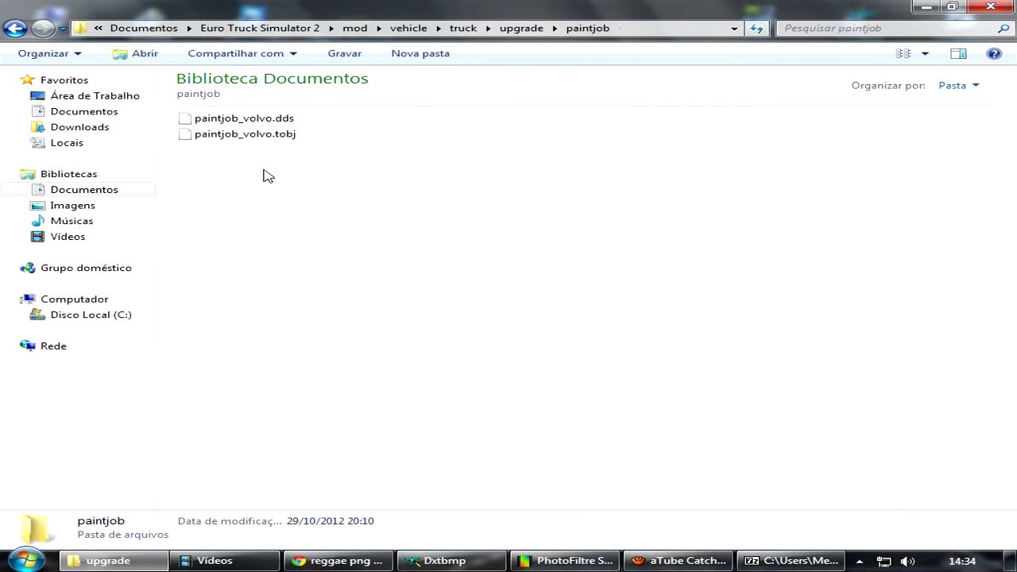
mouse_move(286, 122)
left_mouse_down()
mouse_move(717, 397)
mouse_move(795, 560)
mouse_move(672, 445)
mouse_move(498, 371)
left_mouse_up()
left_click(518, 342)
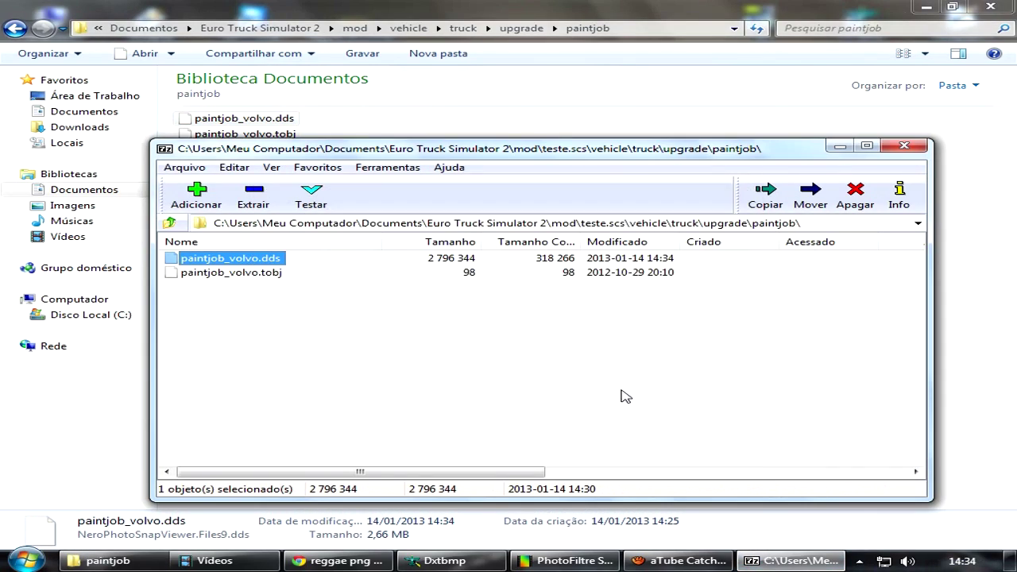
Minimise the archive and folder windows, launch Euro Truck Simulator 2 and load the level 30 profile.
left_click(840, 146)
left_click(926, 7)
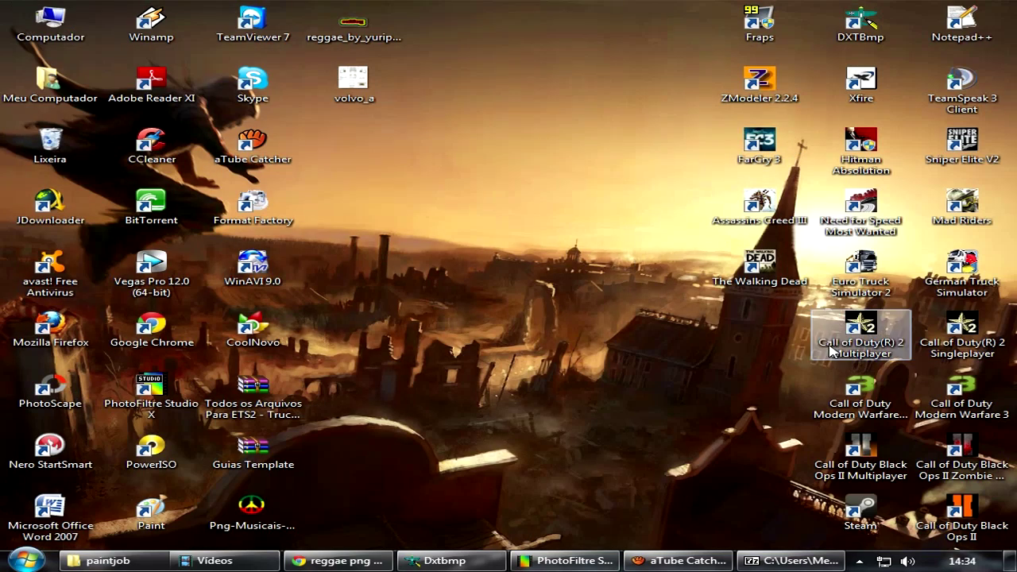
double_click(866, 271)
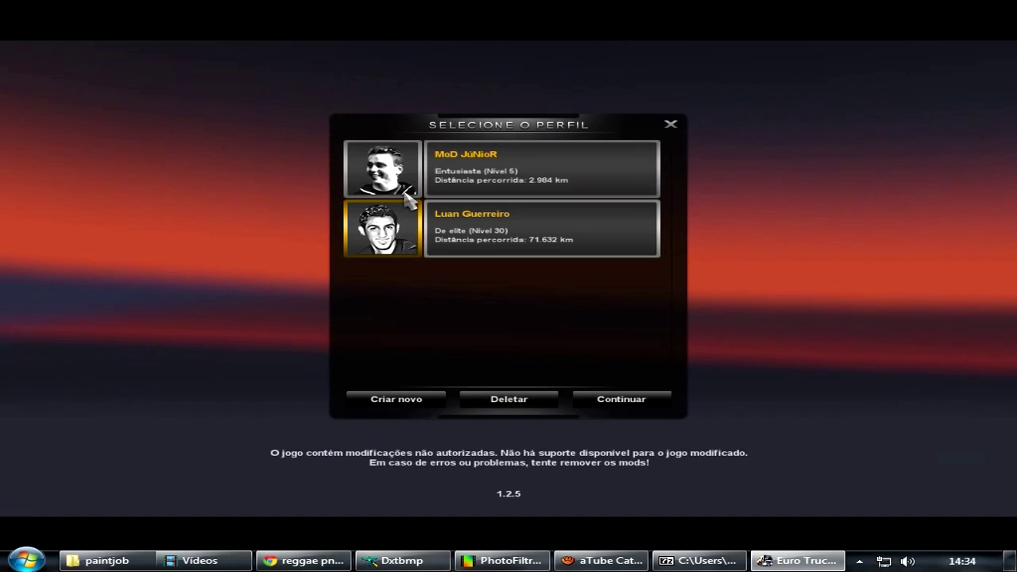
double_click(413, 230)
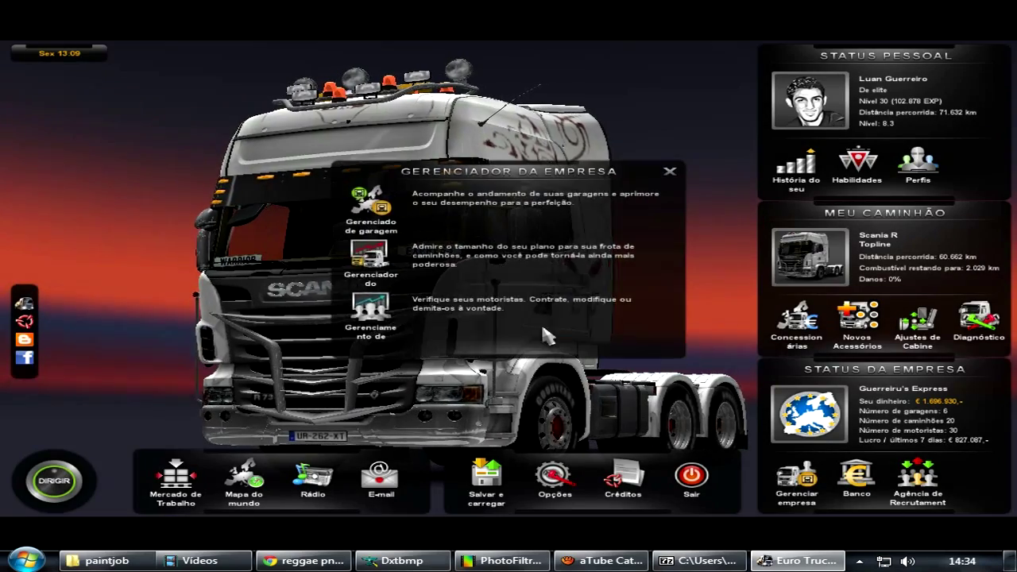
Open the paint shop for truck 5, the Valiant F16H, and inspect the Mein Skin paint from several sides.
left_click(492, 275)
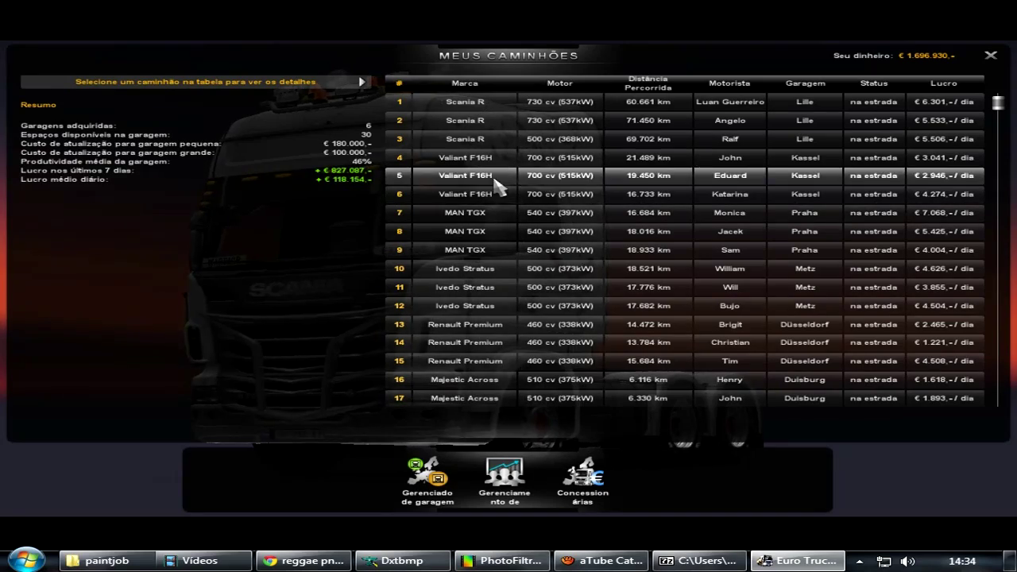
left_click(494, 179)
left_click(184, 224)
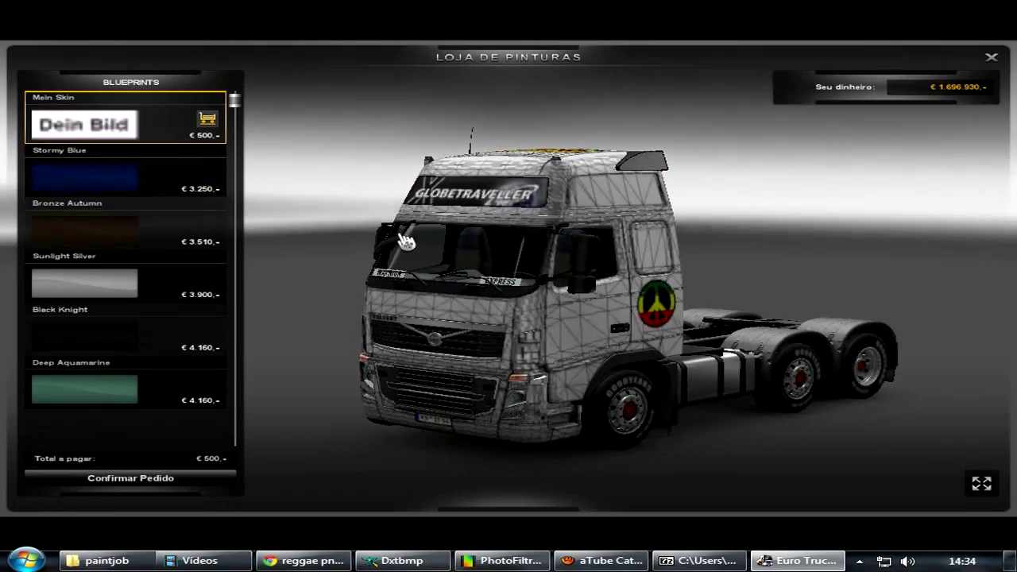
left_click_drag(406, 242, 941, 294)
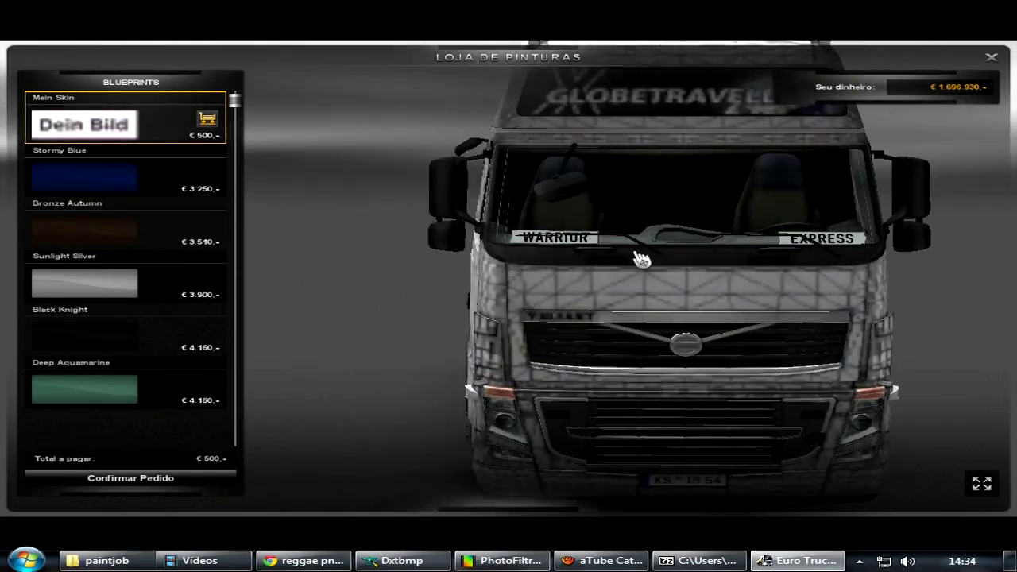
Leave the paint shop without buying and preview the same truck with Chassi 4x2 in the truck configurator.
key("Escape")
left_click(480, 348)
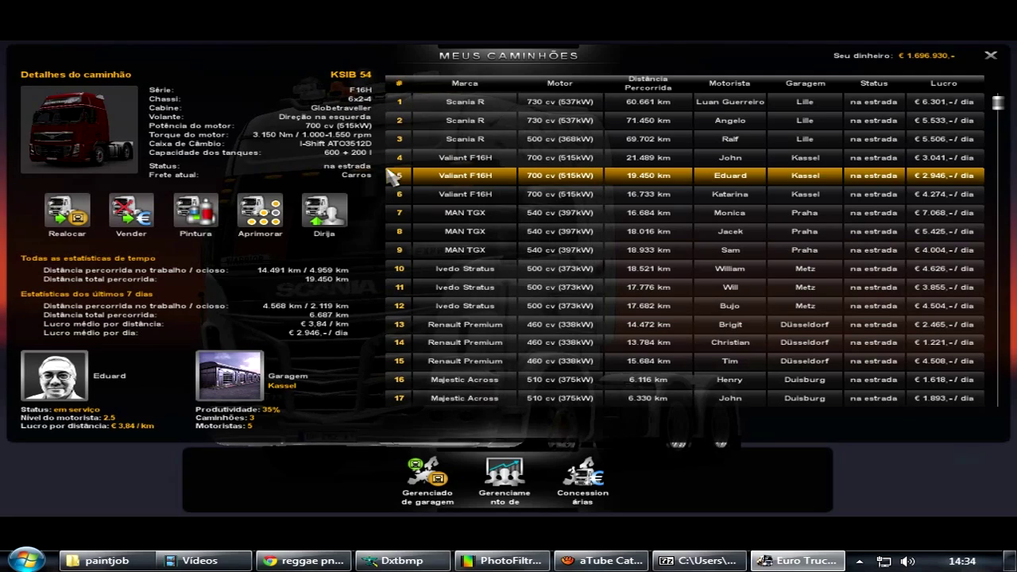
left_click(268, 216)
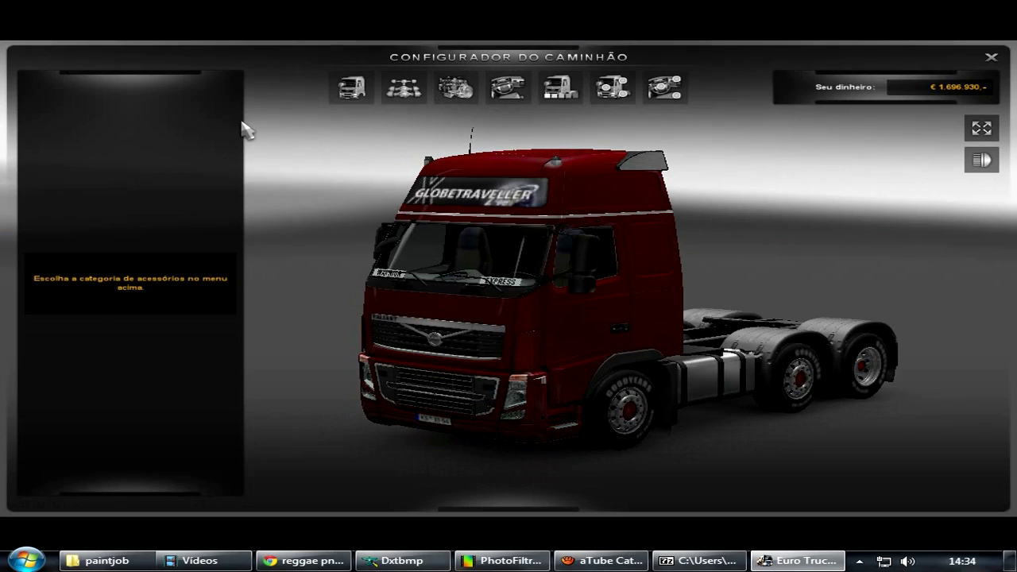
left_click(352, 87)
left_click(404, 88)
left_click(125, 129)
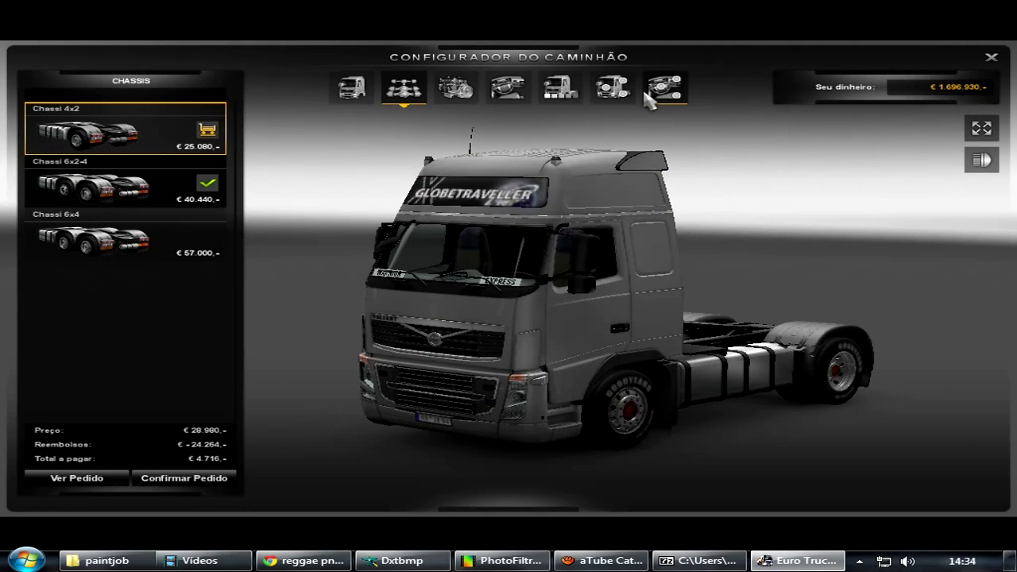
Add the Saias Laterais de Proteção Total side skirts, preview the Mein Skin paint and inspect the truck all around.
left_click(611, 89)
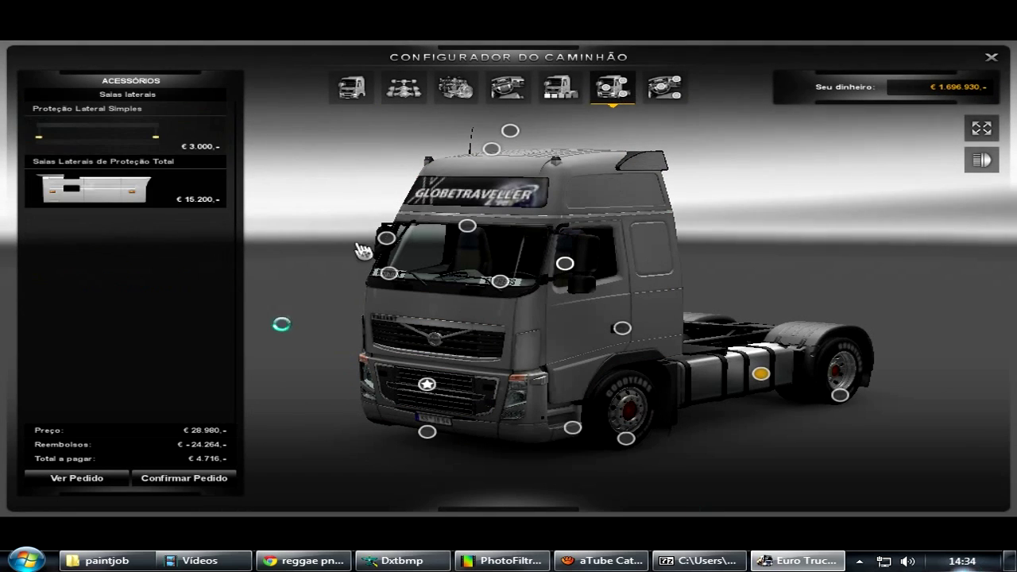
left_click(179, 187)
left_click(559, 91)
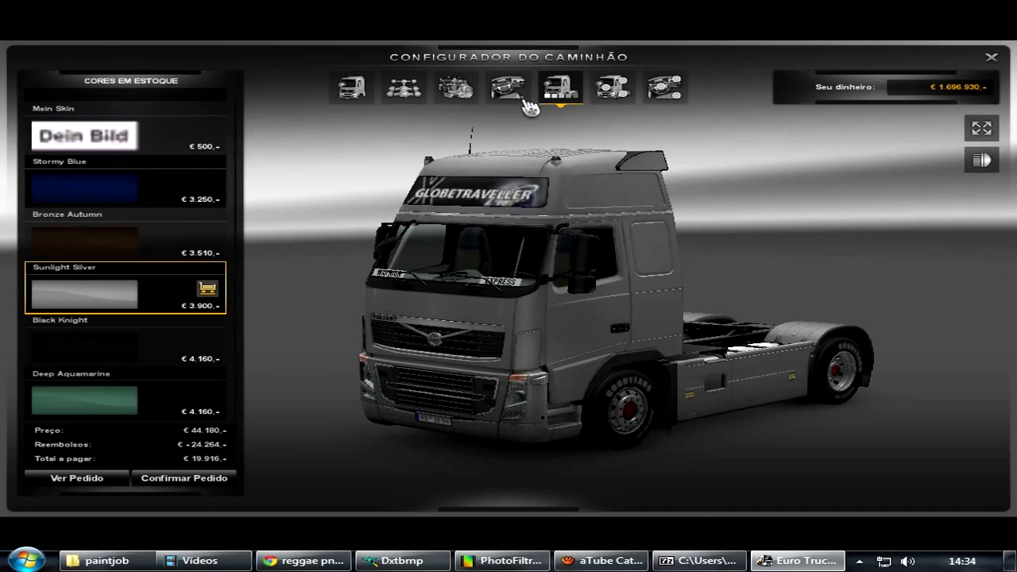
left_click(171, 135)
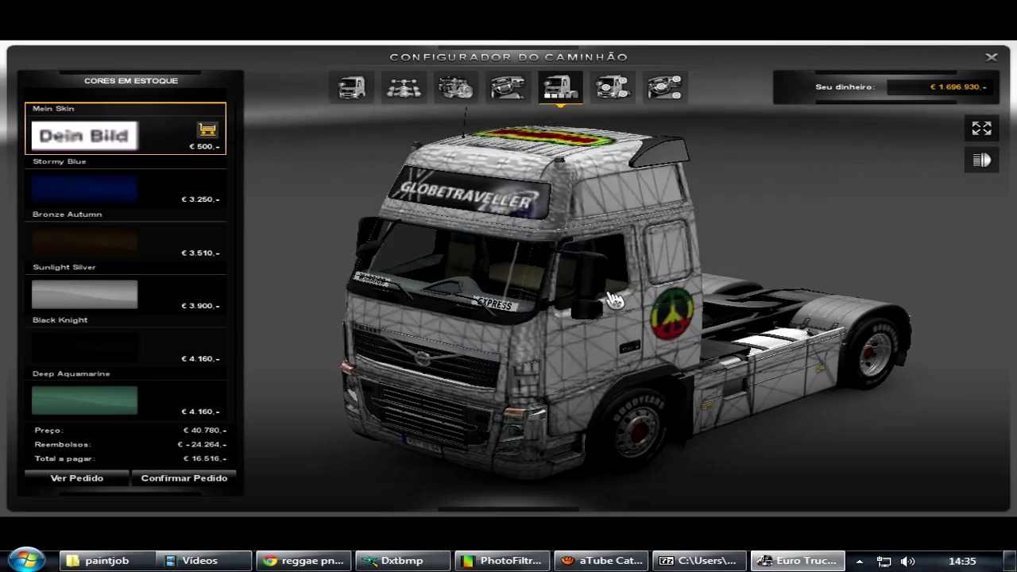
Discard the truck configuration and quit Euro Truck Simulator 2.
key("Escape")
left_click(477, 347)
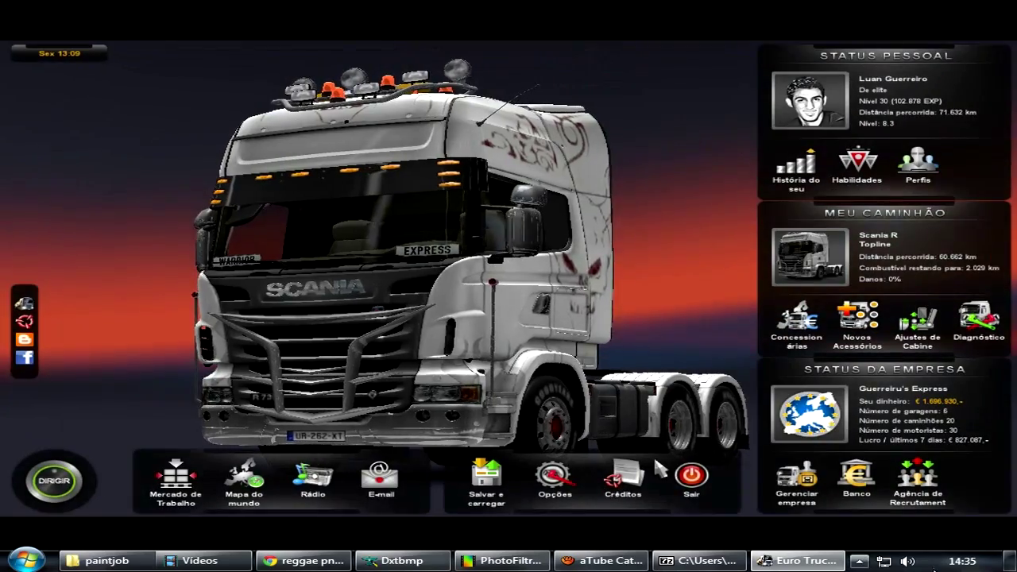
left_click(711, 482)
left_click(454, 347)
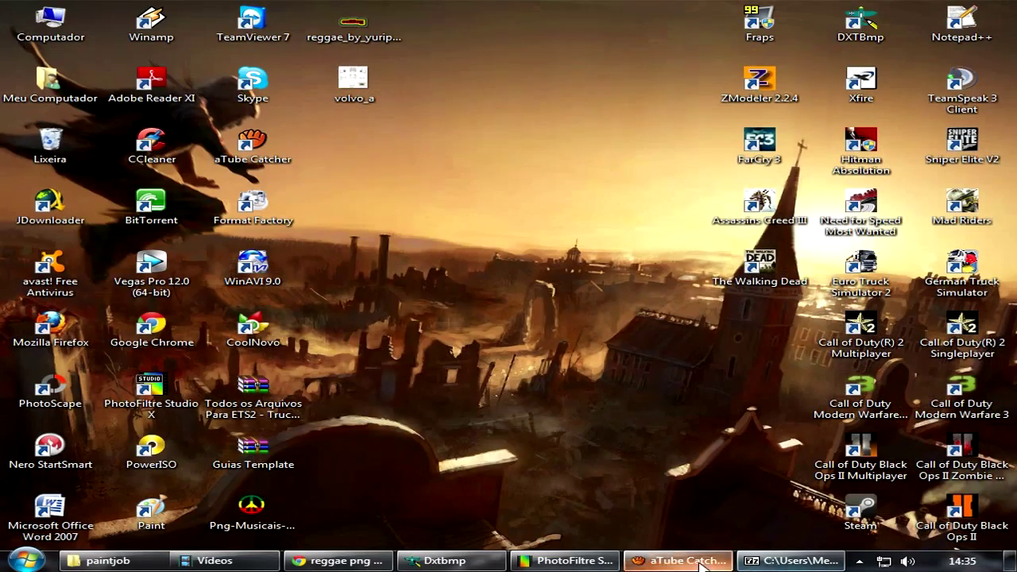
Check the aTube Catcher recording, minimise its window and switch to PhotoFiltre Studio X.
left_click(686, 500)
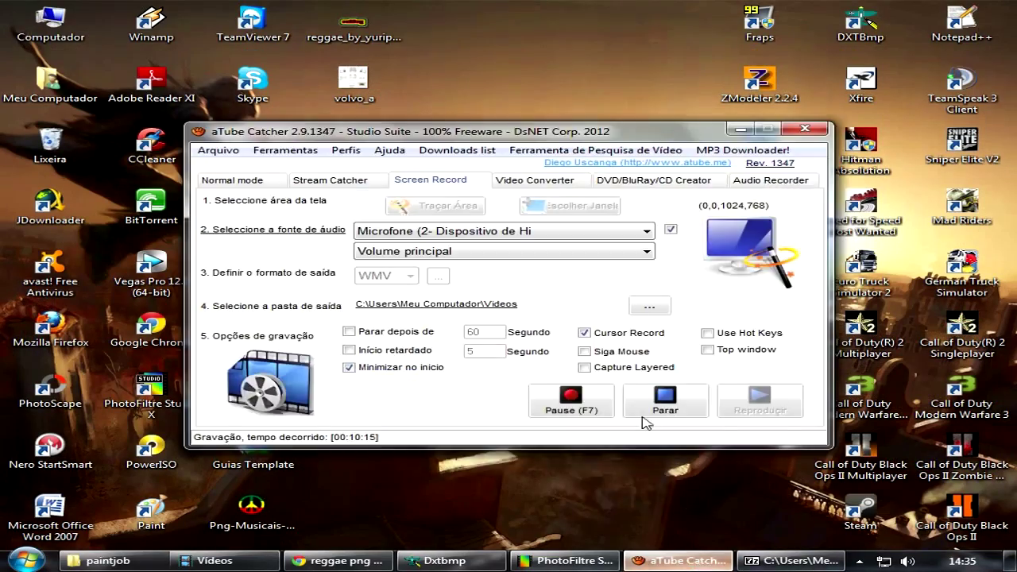
left_click(741, 129)
left_click(567, 560)
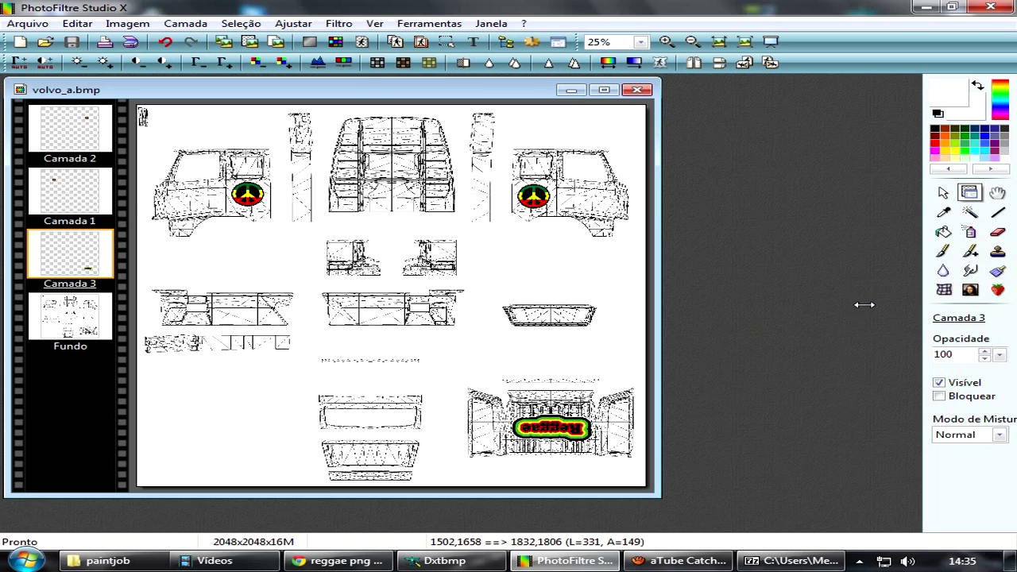
Try a flood fill of Camada 3 with pure blue (0, 0, 255) and undo it.
left_click(943, 232)
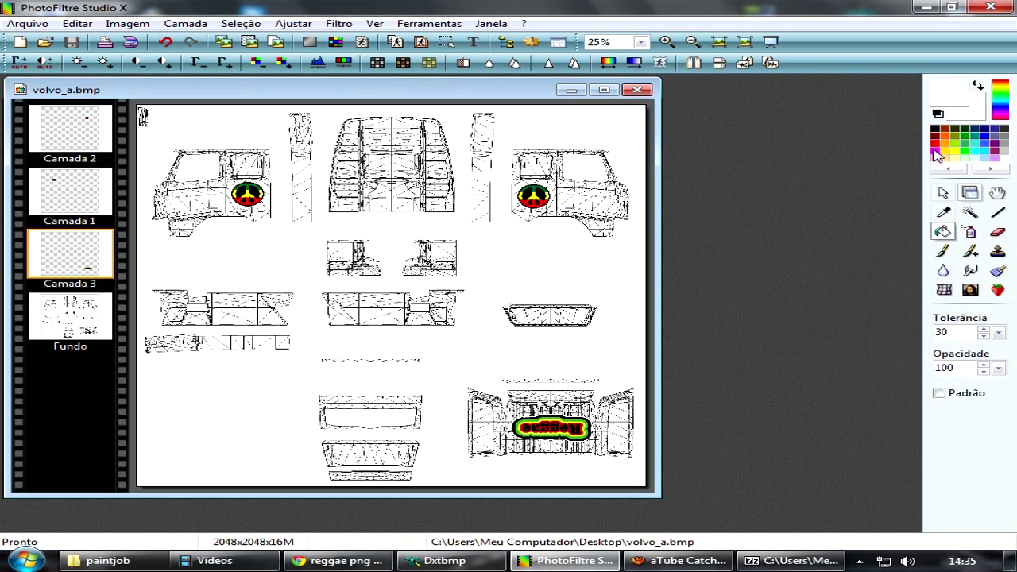
left_click(963, 106)
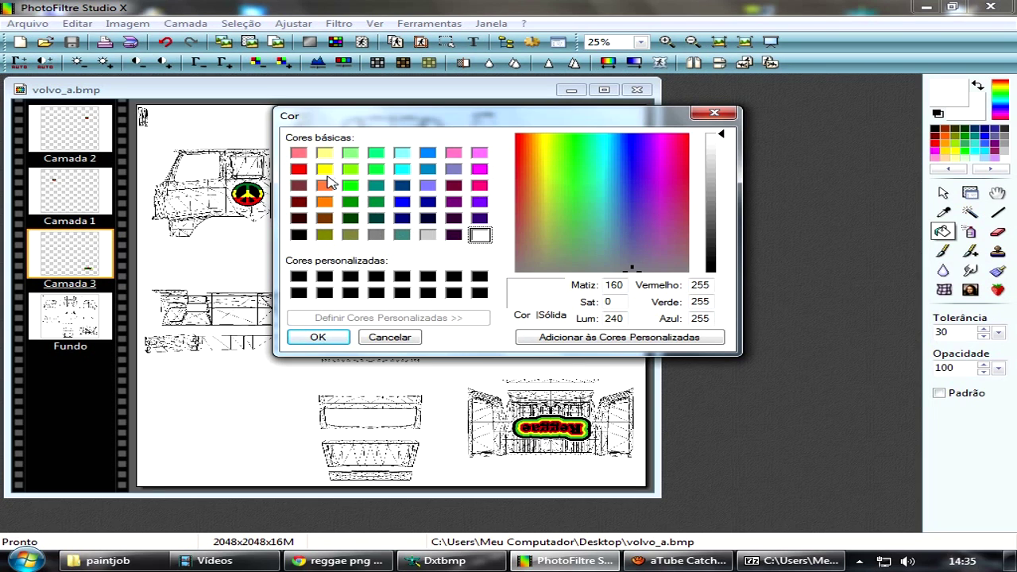
left_click(402, 204)
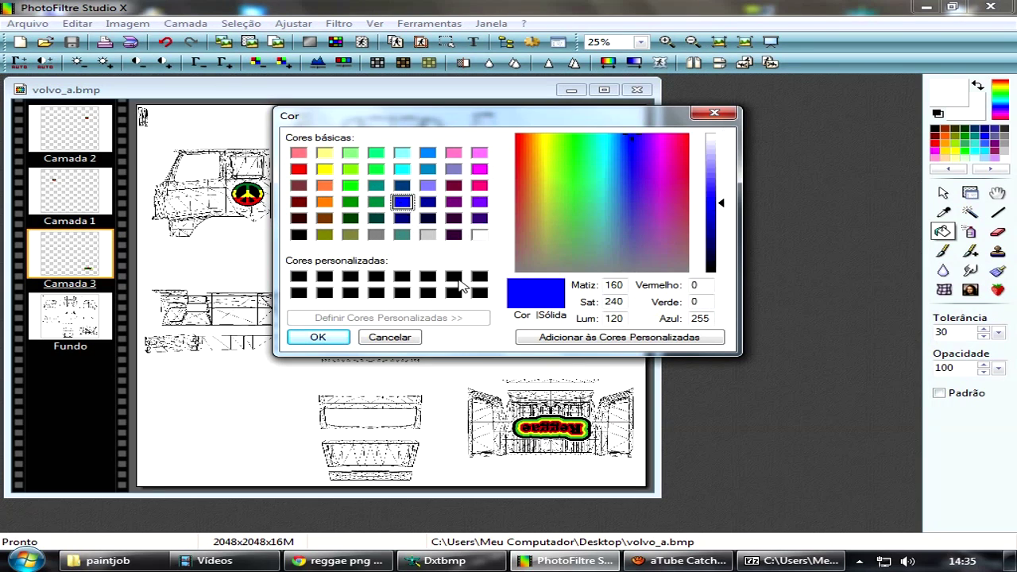
left_click(318, 337)
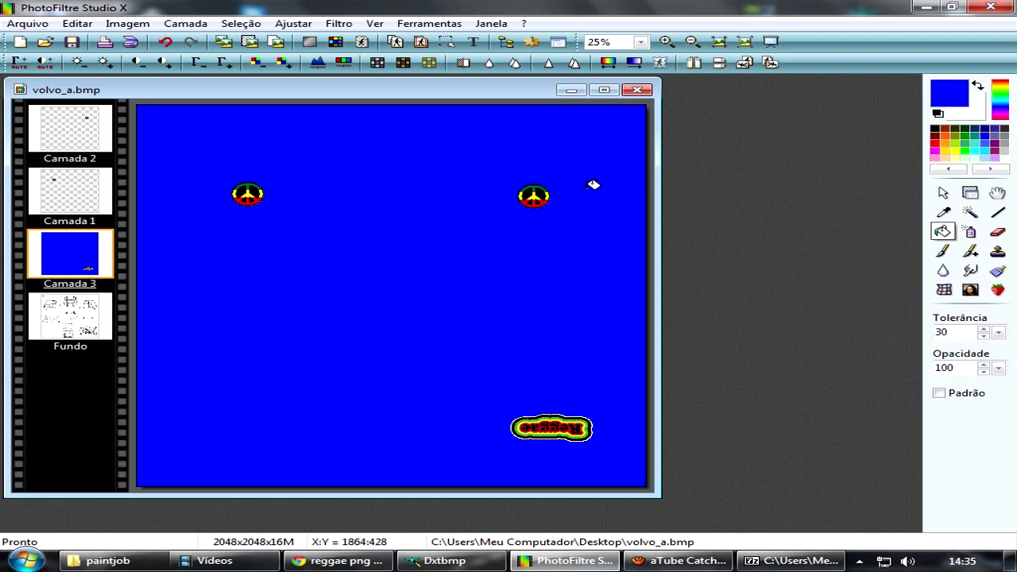
key("ctrl+z")
key("ctrl+z")
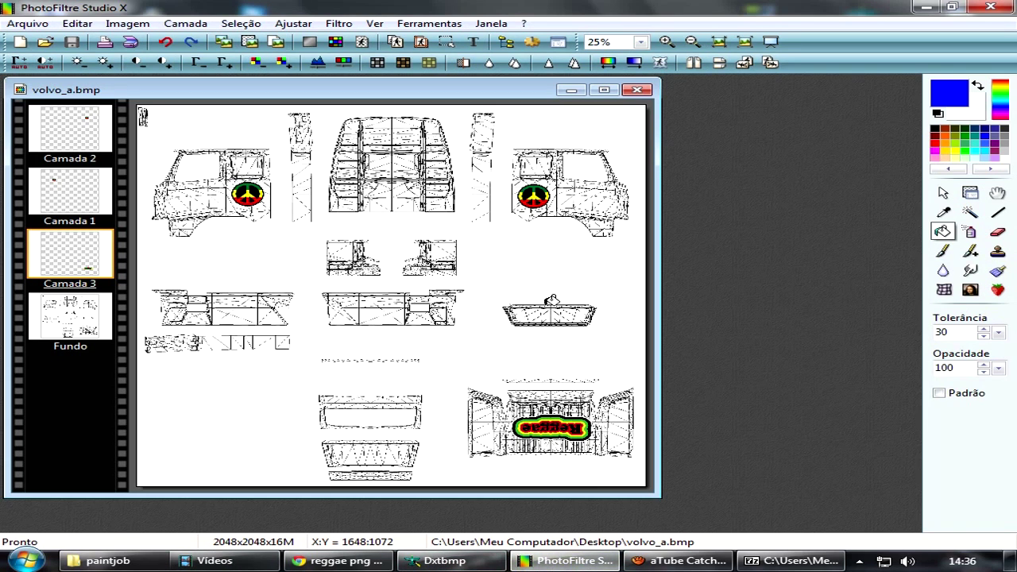
Try the blue fill inside the cab's rear panel on Camada 3 and undo it.
scroll(434, 220, "up", 2)
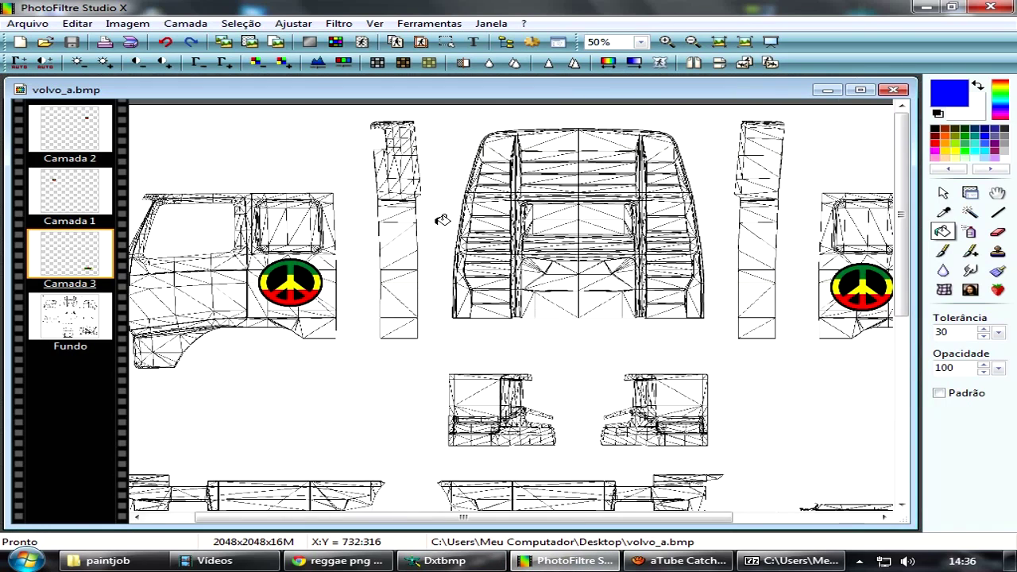
scroll(489, 229, "down", 1)
left_click(483, 228)
key("ctrl+z")
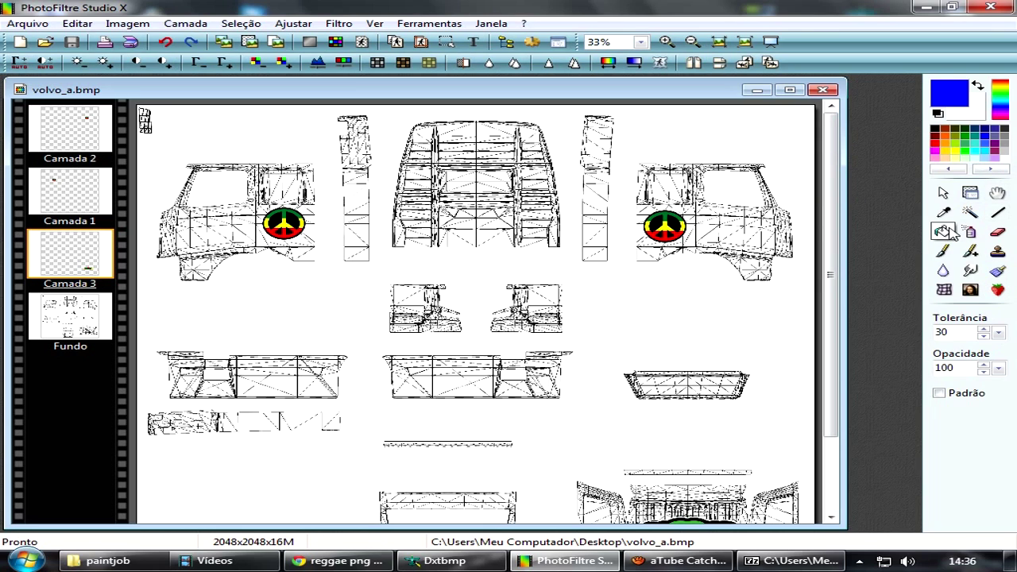
Switch to PhotoScape and create a new 700 × 300 photo filled with dark red.
left_click(565, 560)
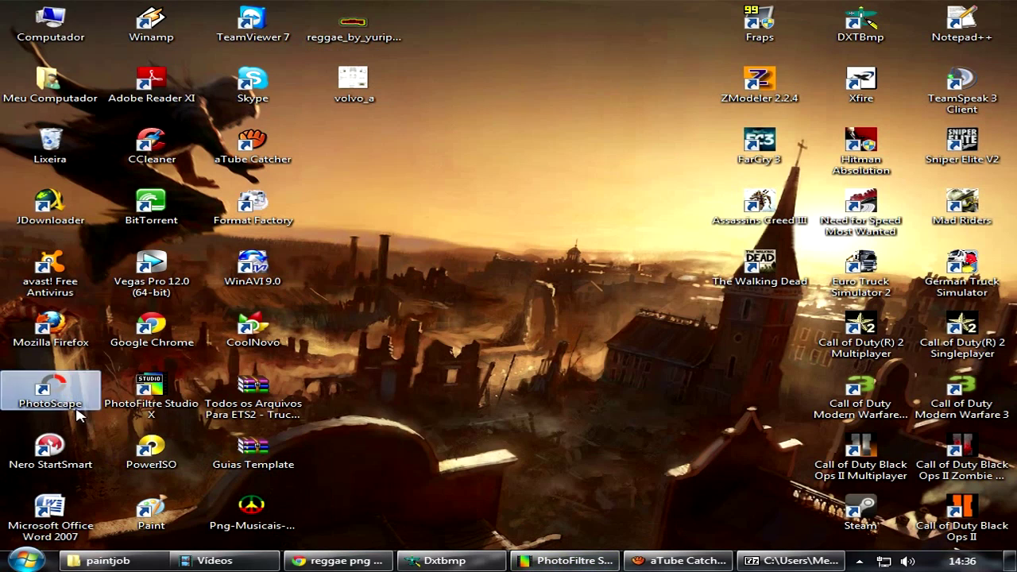
left_click(56, 390)
left_click(441, 331)
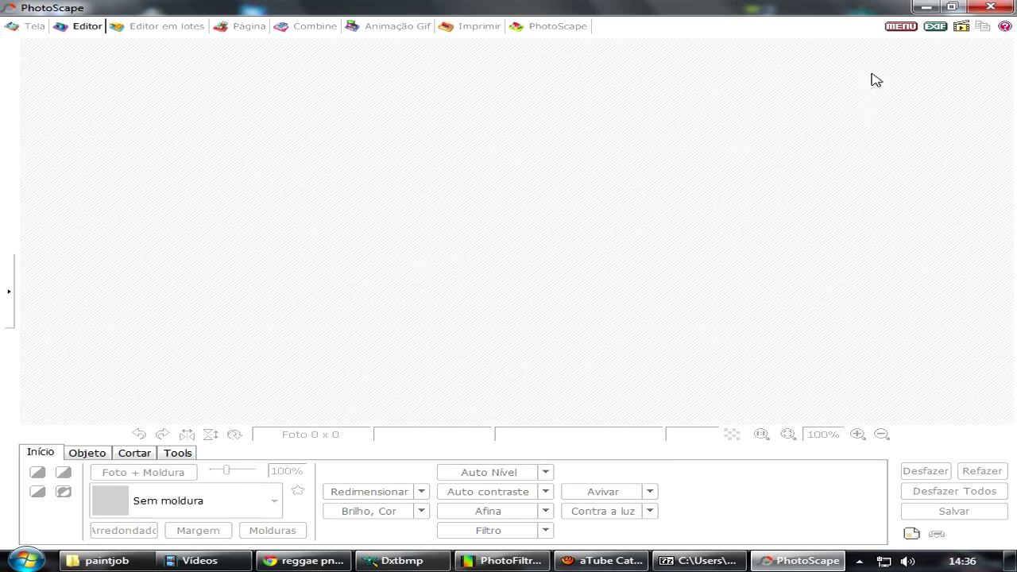
left_click(900, 26)
left_click(746, 46)
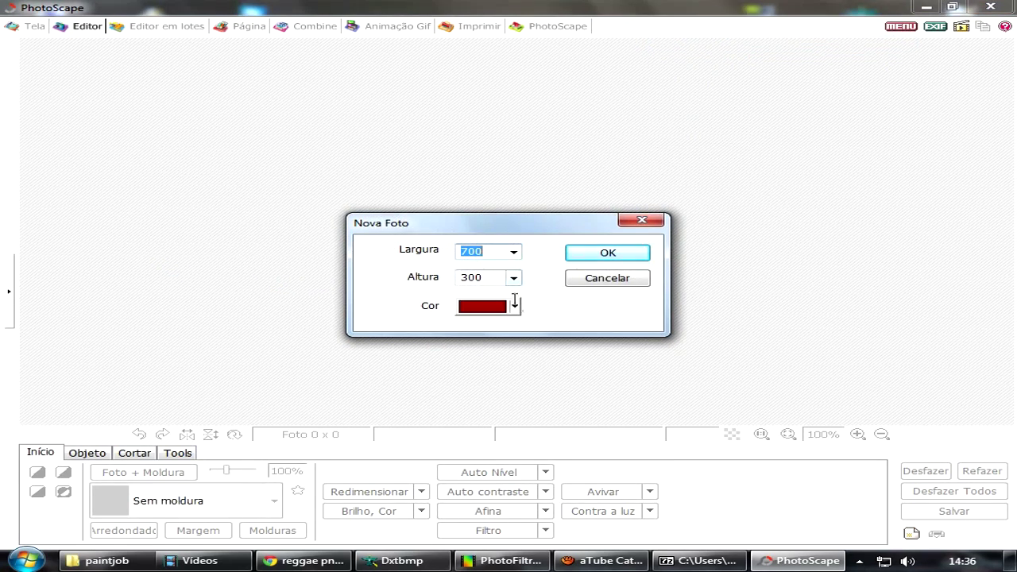
left_click(606, 255)
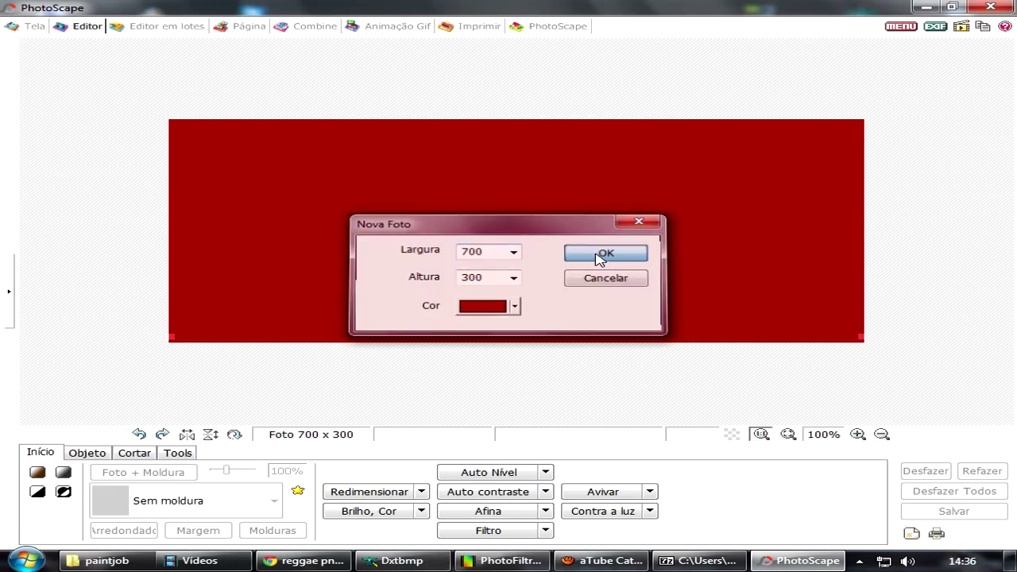
Save the red photo to the desktop as a JPEG named cats at 100% quality.
left_click(947, 511)
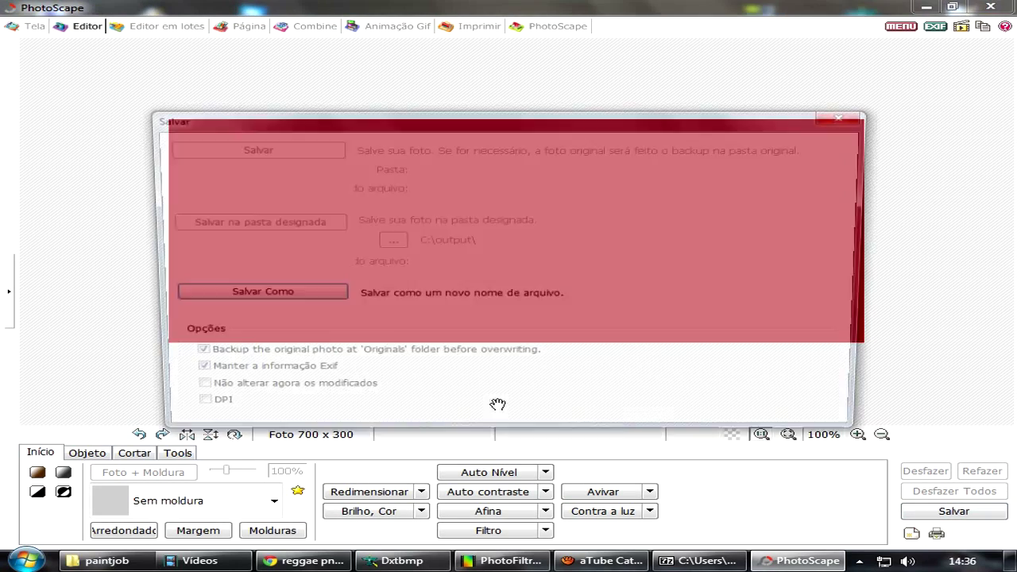
left_click(290, 295)
left_click(385, 384)
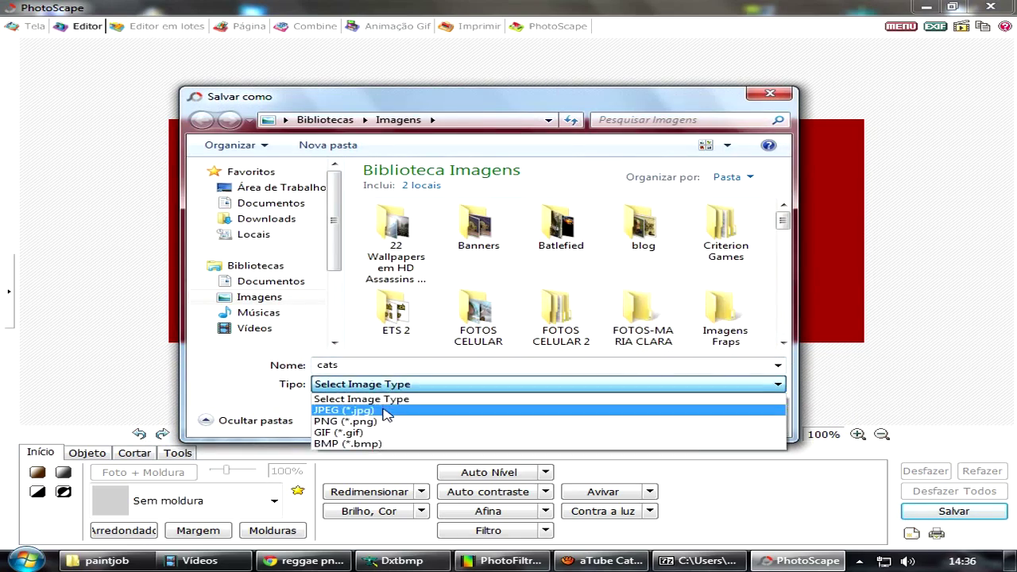
left_click(387, 409)
left_click(274, 188)
left_click(596, 418)
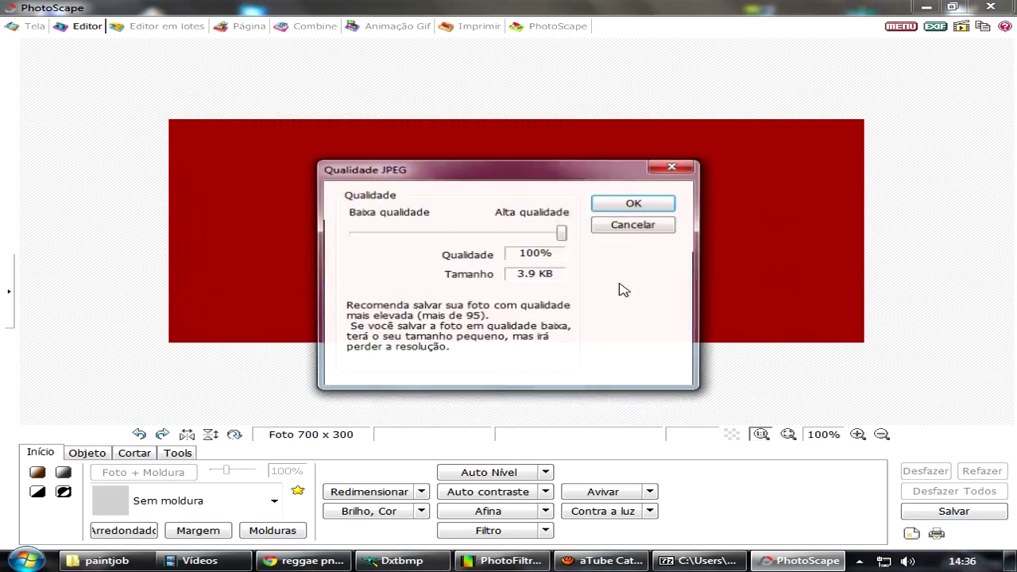
left_click(616, 204)
Bring the desktop image cats into PhotoFiltre Studio X and paste it into volvo_a.bmp as a new layer.
left_click(924, 7)
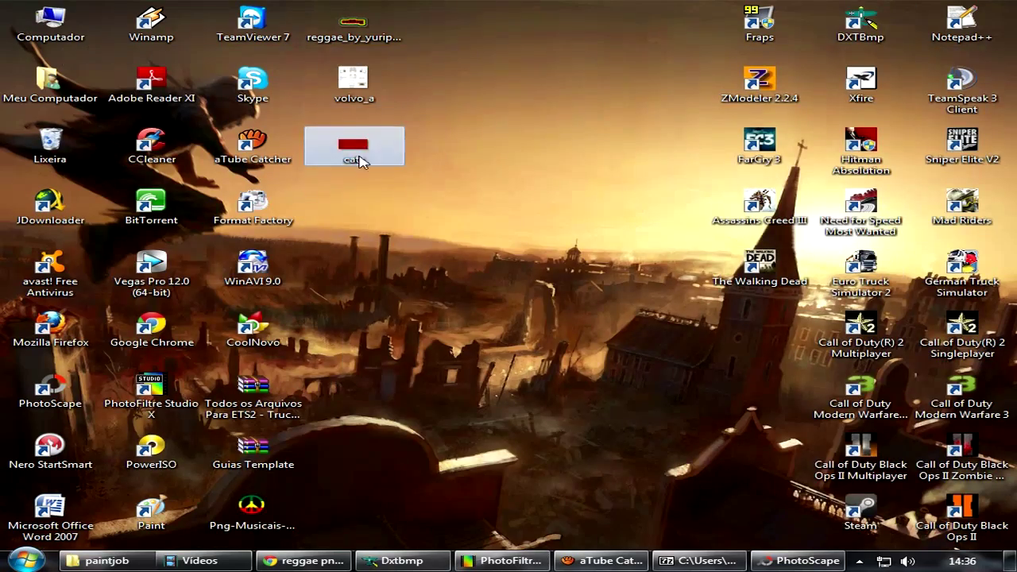
left_click_drag(367, 147, 409, 205)
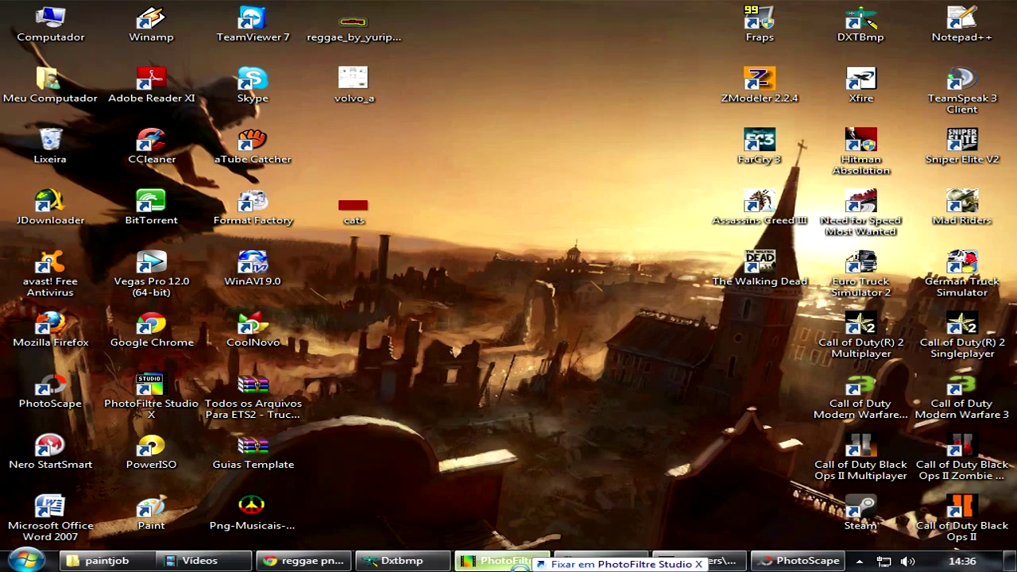
left_click(502, 560)
left_click(826, 104)
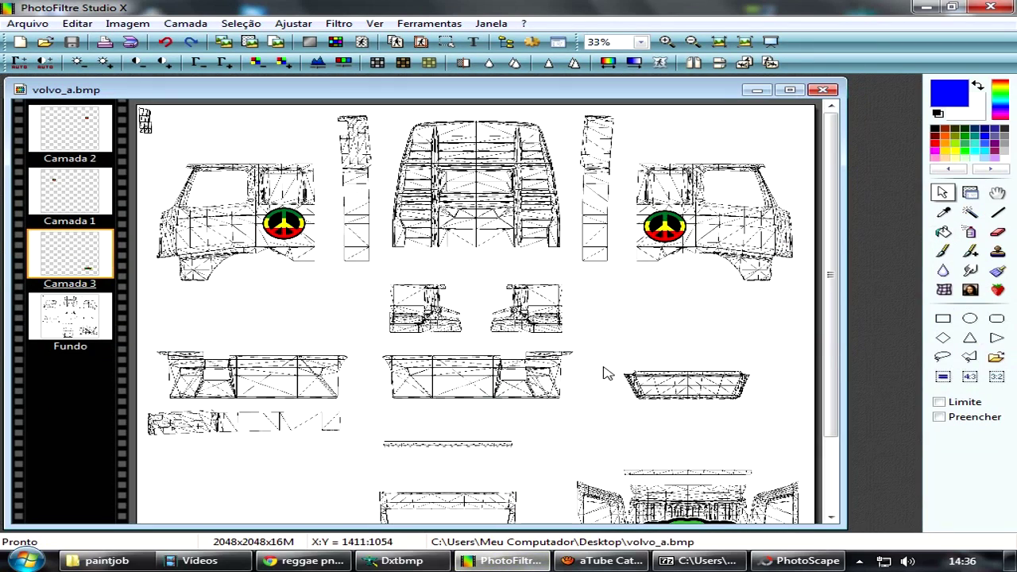
key("ctrl+v")
Start transforming the red layer and enlarge it proportionally to about 781 × 335 px.
right_click(498, 326)
left_click(572, 144)
left_click_drag(594, 354, 610, 359)
left_click_drag(454, 312, 427, 286)
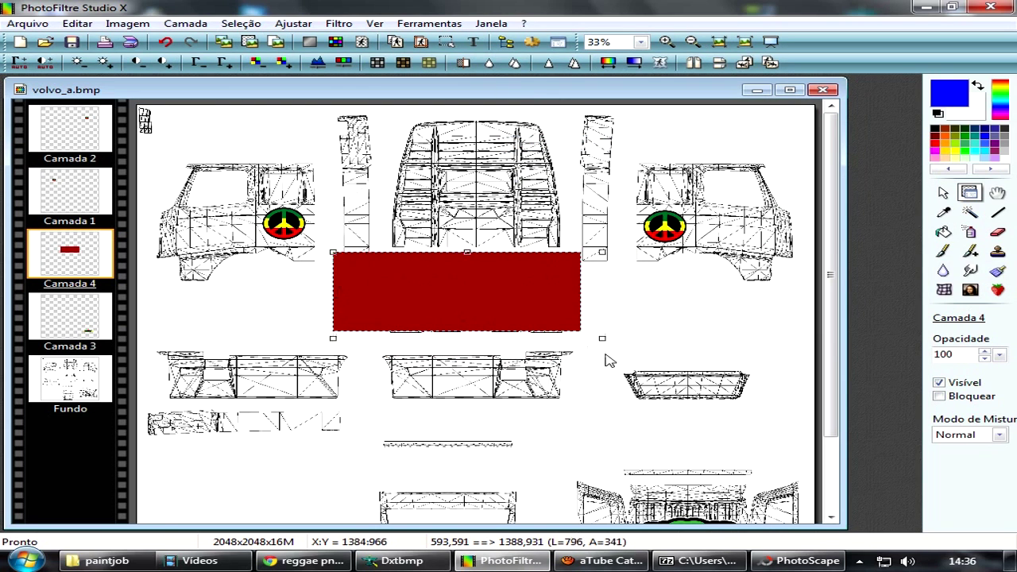
left_click_drag(582, 337, 706, 393)
left_click_drag(658, 361, 592, 350)
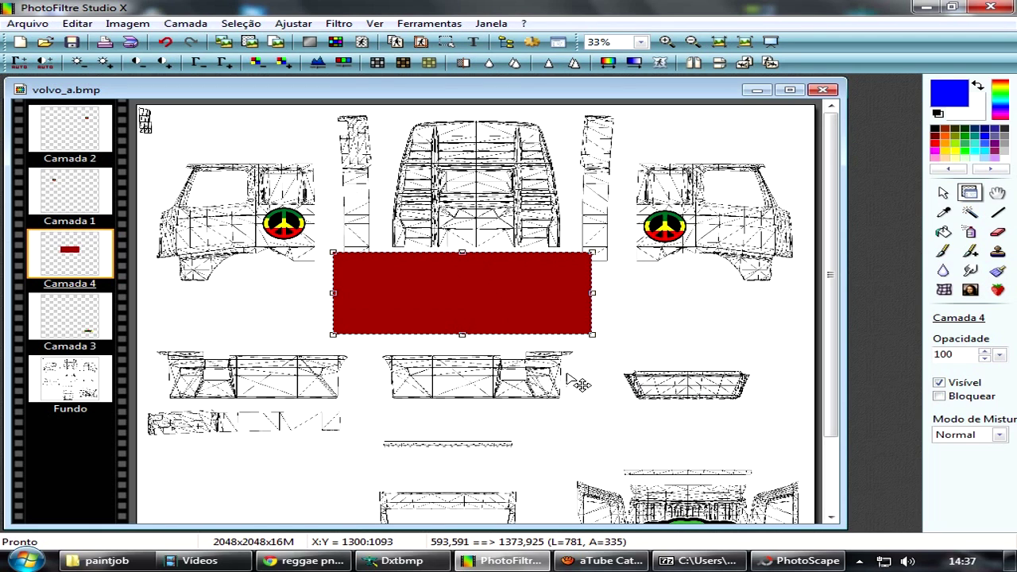
Turn off Manter proporcionalidade for the red layer and reshape it to about 748 × 537 px just below the cab's rear panel.
right_click(492, 276)
left_click(556, 308)
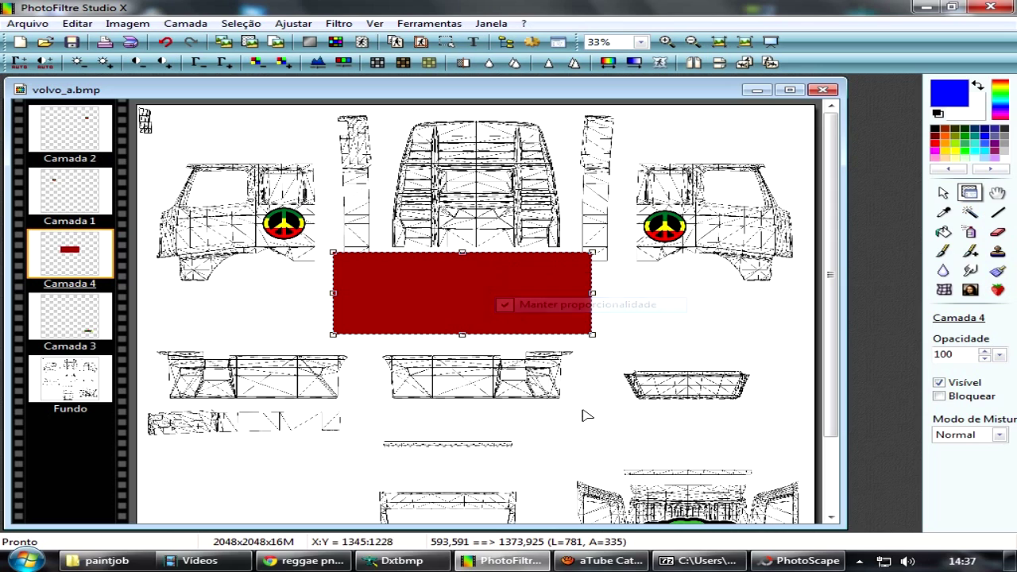
right_click(501, 283)
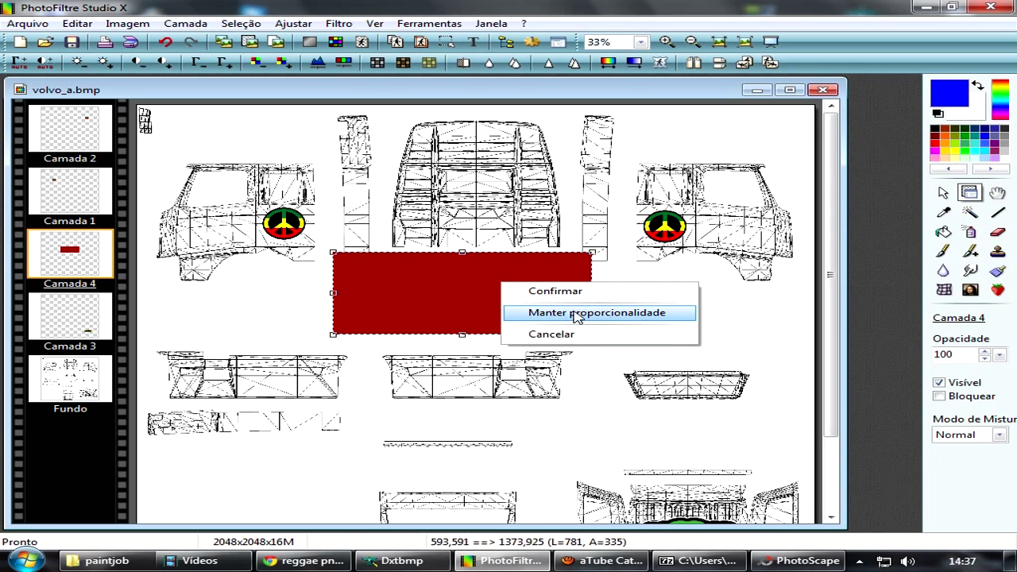
left_click(463, 295)
left_click_drag(472, 337, 490, 450)
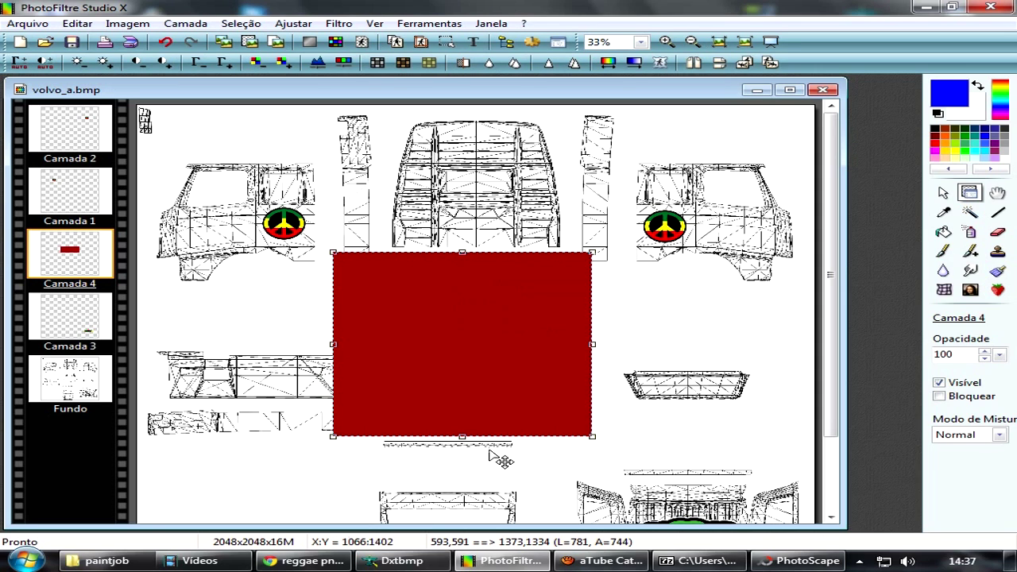
left_click_drag(592, 347, 520, 388)
left_click_drag(526, 436, 582, 384)
left_click_drag(505, 330, 535, 313)
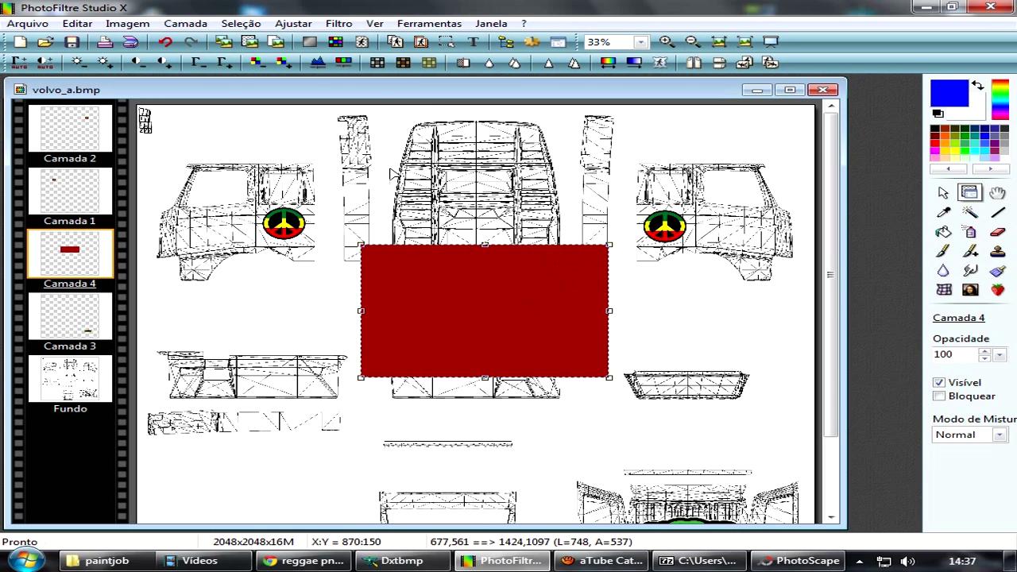
Narrow the red layer to about 553 × 537 px, place it over the cab's rear panel and confirm the transformation.
left_click_drag(610, 314, 567, 315)
left_click_drag(403, 336, 387, 189)
left_click_drag(461, 189, 502, 200)
scroll(506, 223, "up", 2)
right_click(430, 250)
left_click(460, 257)
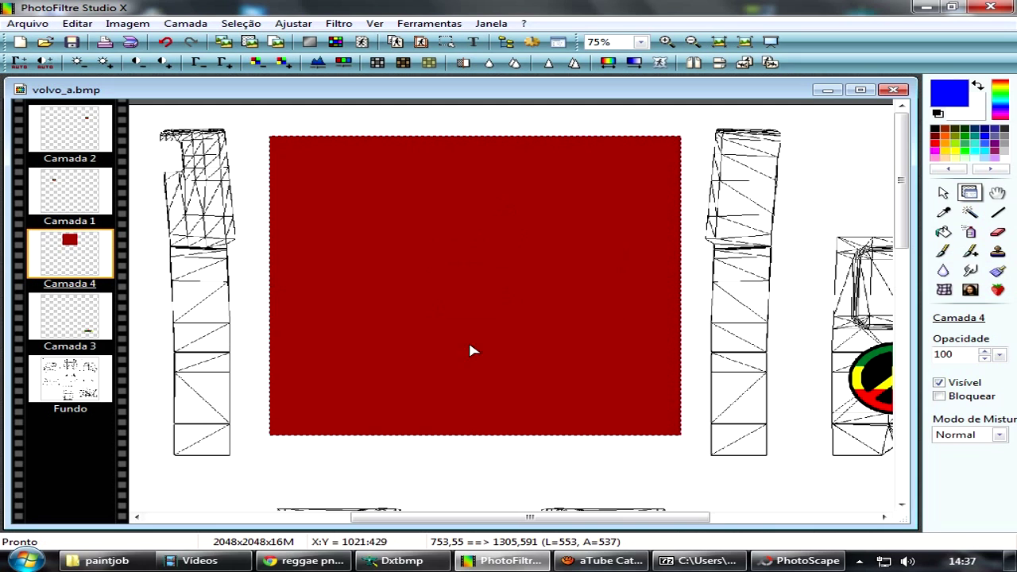
Flood fill the empty area of Camada 4 around the red rectangle with pure blue.
scroll(584, 370, "down", 2)
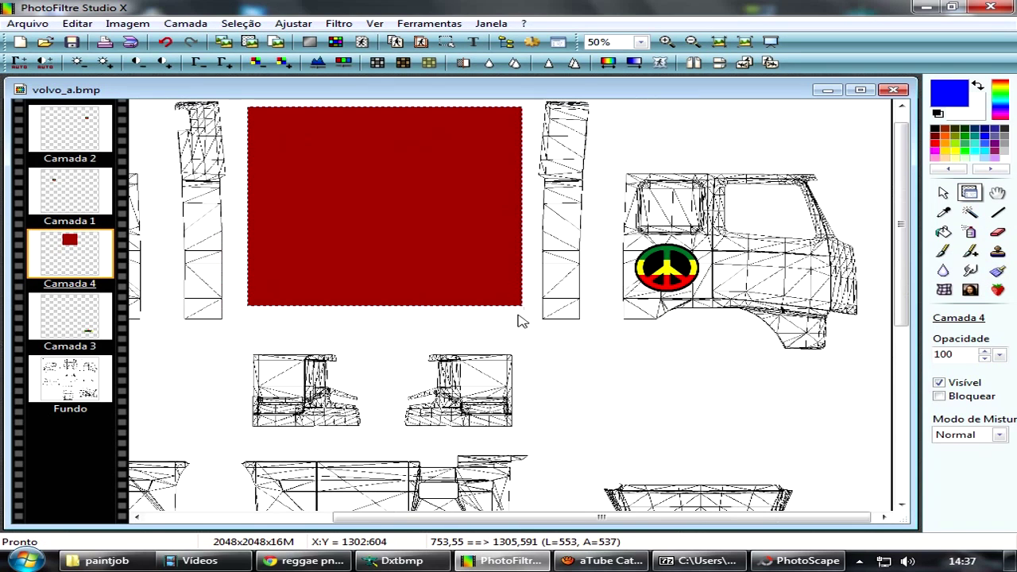
scroll(520, 287, "down", 1)
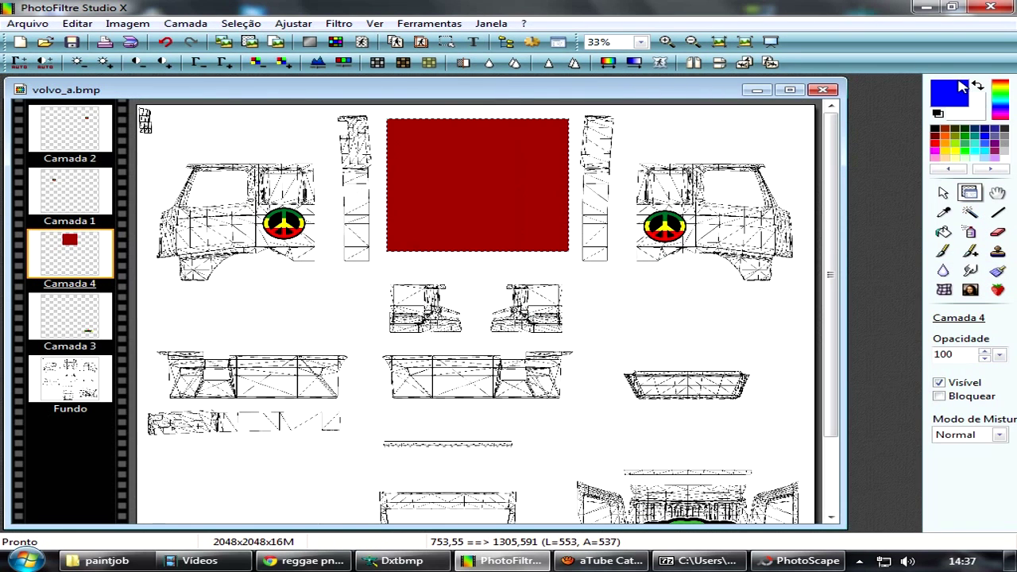
left_click(942, 230)
left_click(505, 354)
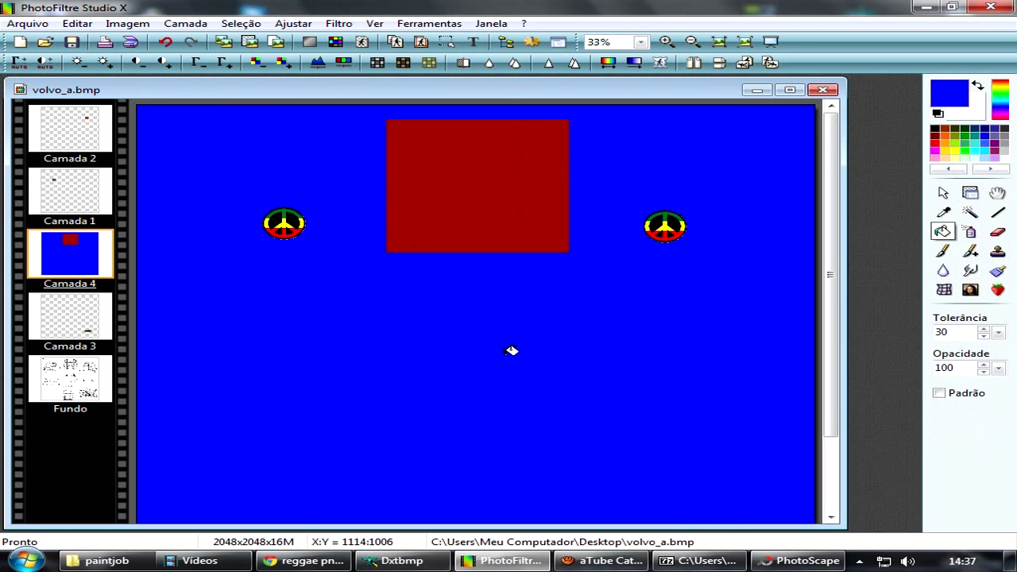
Save the template to the desktop in BMP format as volvo_a.bmp, replacing the existing file and accepting the loss of layers.
left_click(28, 23)
left_click(55, 116)
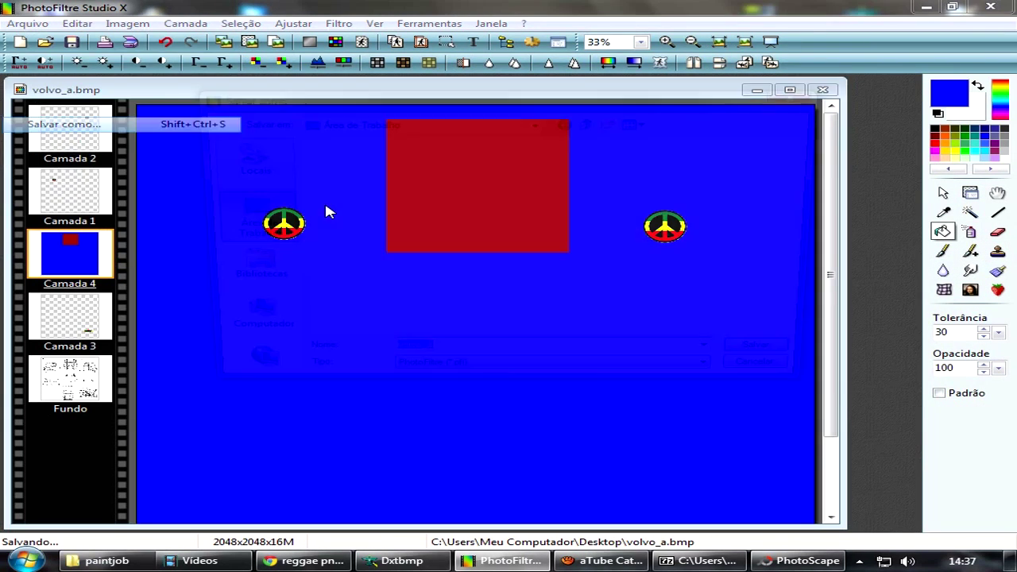
left_click(448, 382)
left_click(413, 394)
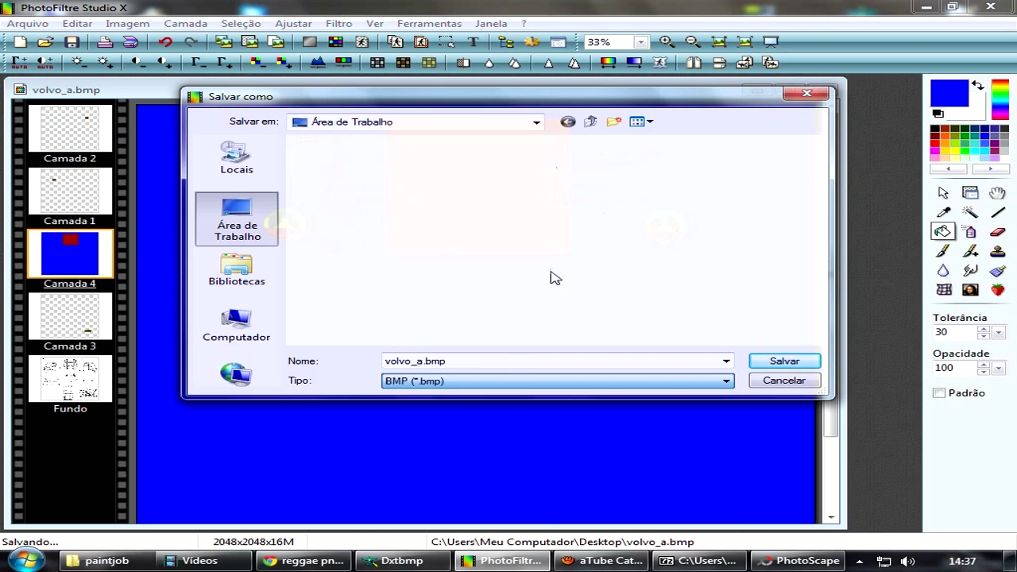
double_click(574, 246)
left_click(564, 285)
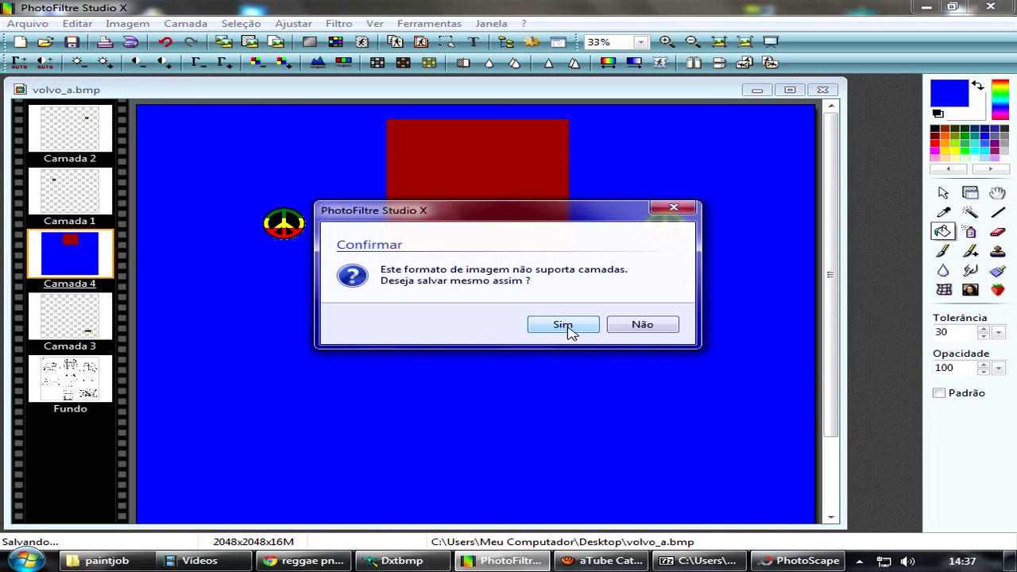
left_click(566, 325)
Minimise PhotoFiltre Studio X and load the updated volvo_a.bmp from the desktop into DXTBmp.
left_click(921, 7)
left_click_drag(352, 84, 441, 366)
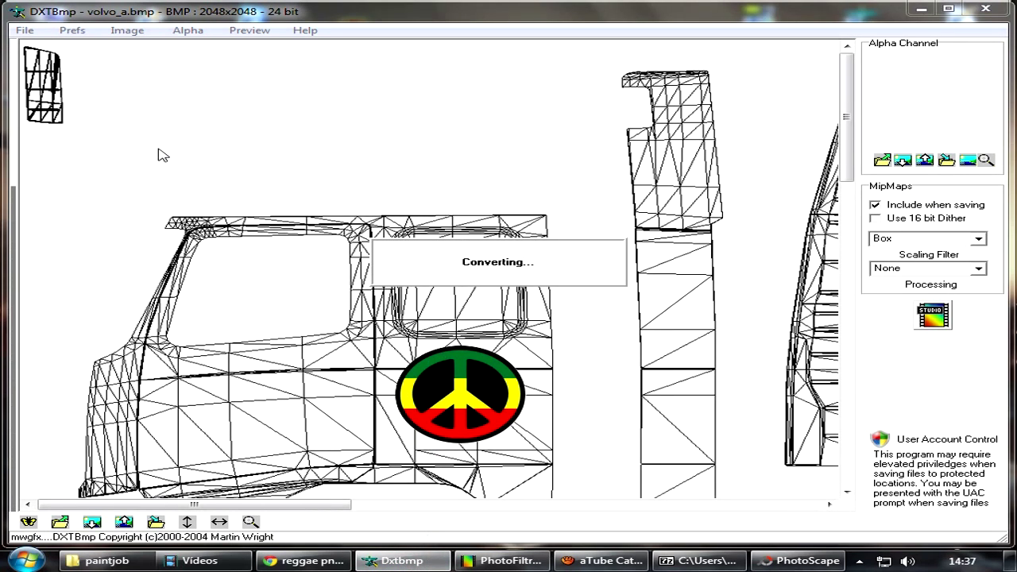
Export the image as a DDS DXT1 texture, overwriting paintjob_volvo.dds in the mod's paintjob folder.
left_click(25, 30)
mouse_move(123, 80)
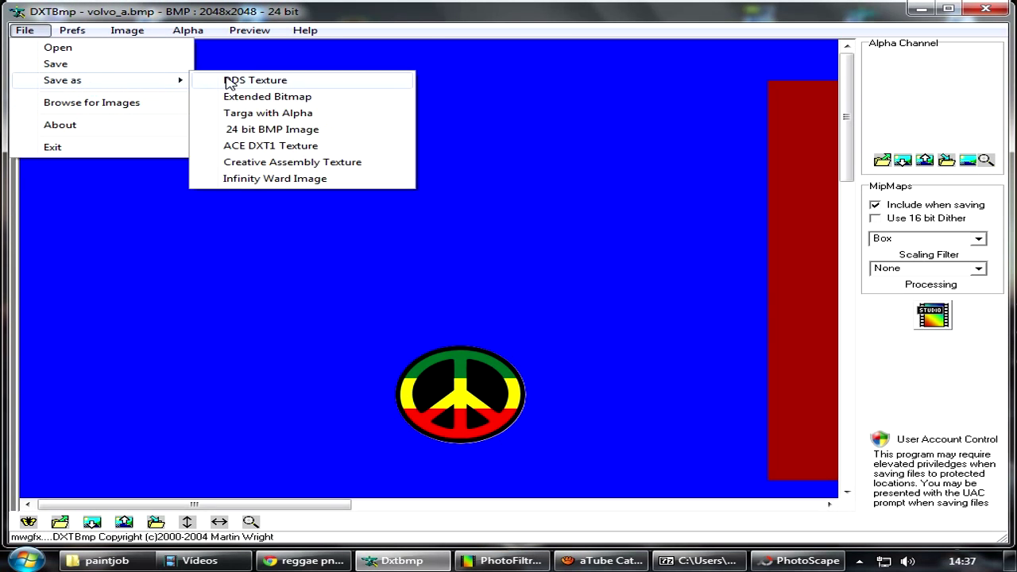
left_click(229, 79)
double_click(386, 189)
double_click(393, 189)
double_click(382, 241)
left_click(362, 177)
double_click(369, 180)
double_click(367, 181)
double_click(345, 180)
double_click(341, 180)
double_click(365, 181)
double_click(367, 179)
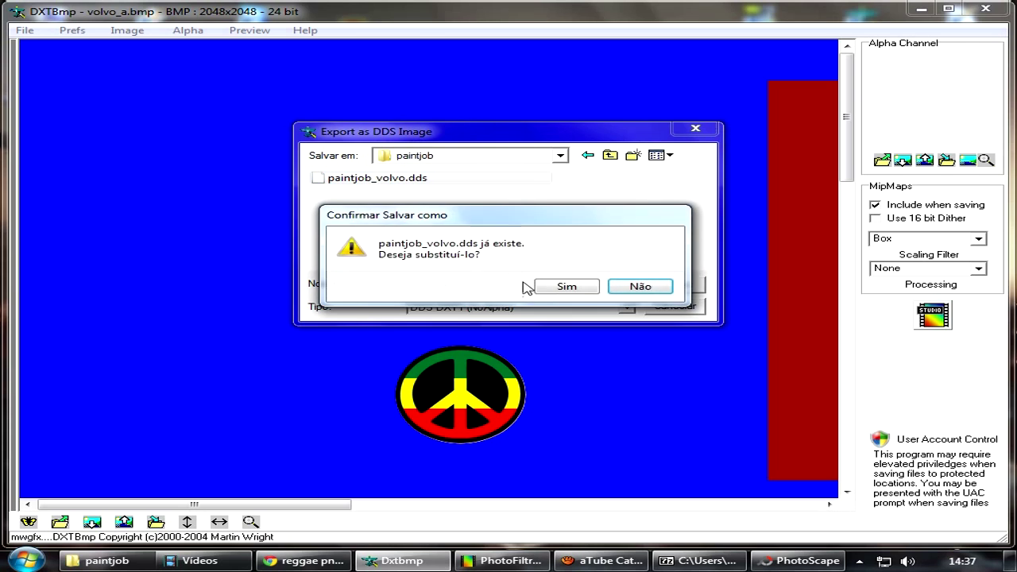
left_click(577, 289)
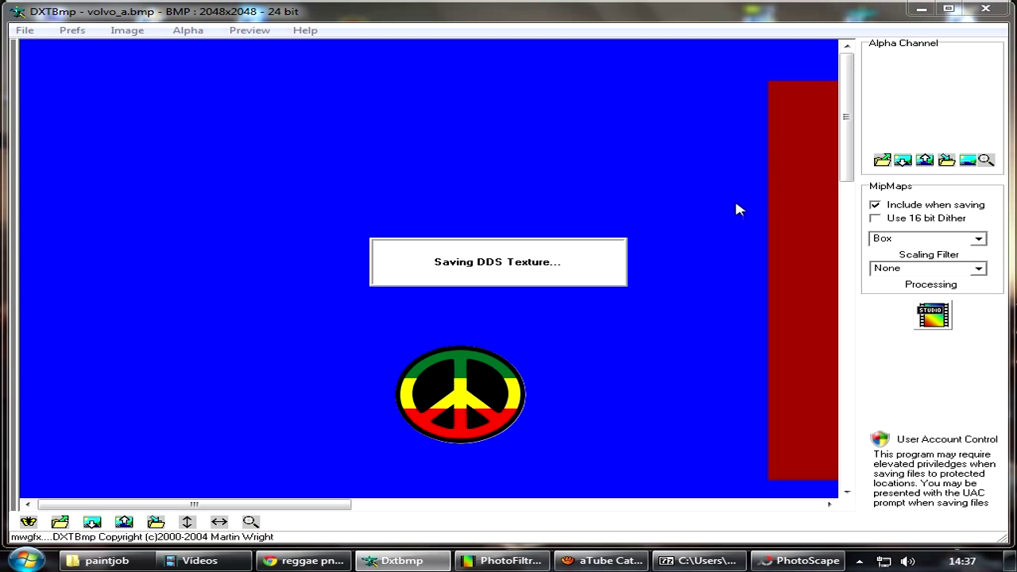
Copy the updated paint job files from the paintjob folder into the mod archive open in 7-Zip and clear the windows away.
left_click(924, 10)
left_click(107, 560)
mouse_move(288, 121)
left_mouse_down()
mouse_move(783, 413)
mouse_move(707, 546)
mouse_move(515, 370)
left_mouse_up()
left_click(496, 337)
left_click(839, 150)
left_click(926, 7)
Launch Euro Truck Simulator 2 with the level 30 profile and open the company's truck manager.
double_click(878, 267)
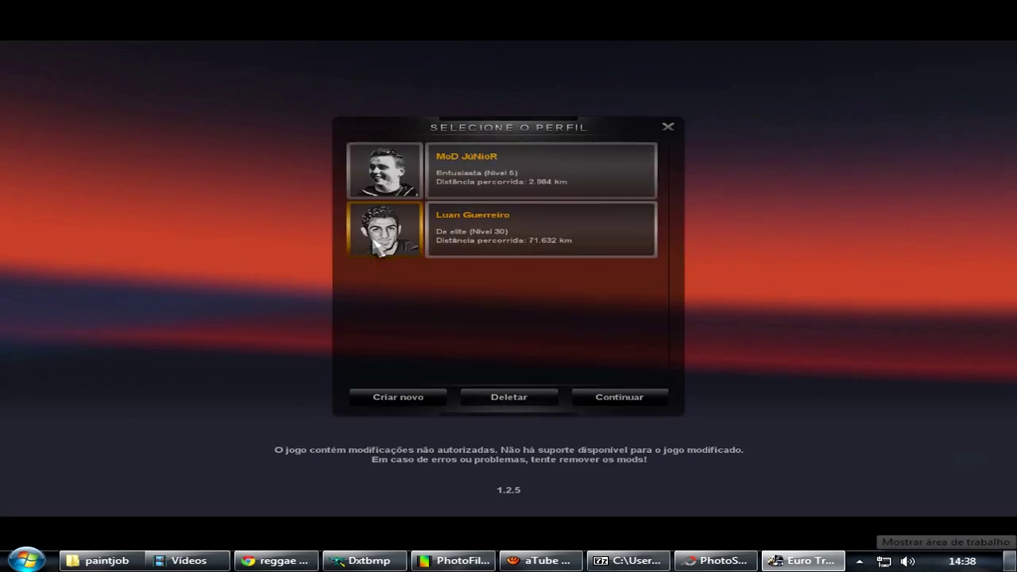
double_click(376, 247)
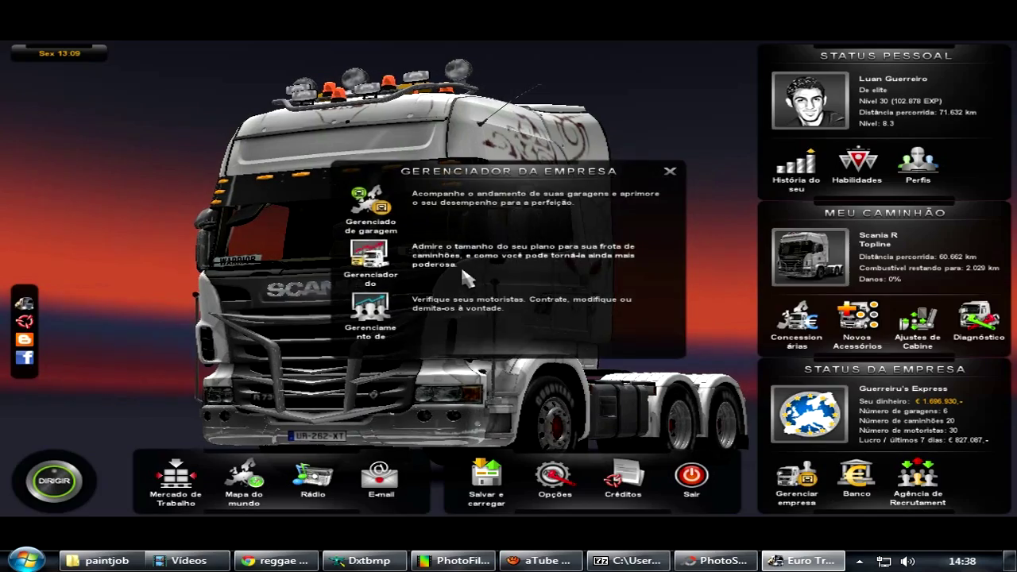
left_click(465, 277)
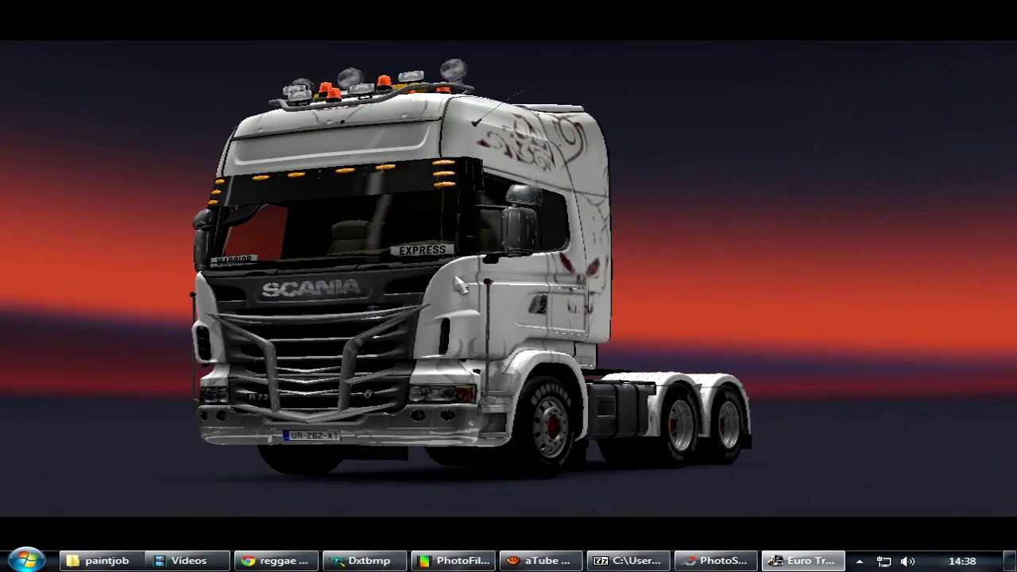
Open the paint shop for fleet truck 5, a Valiant F16H, and inspect the Mein Skin paint job from several angles.
left_click(469, 175)
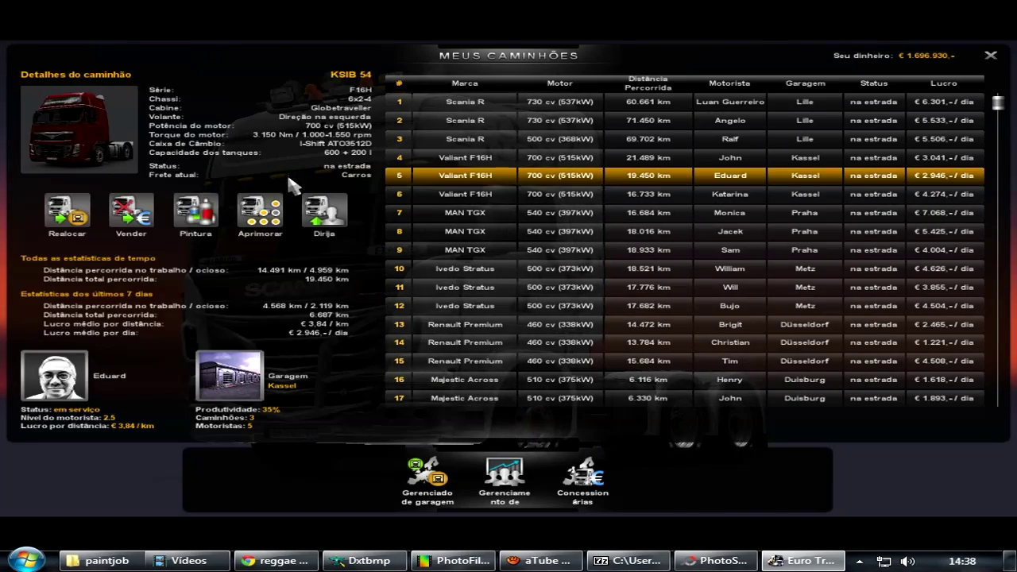
left_click(195, 213)
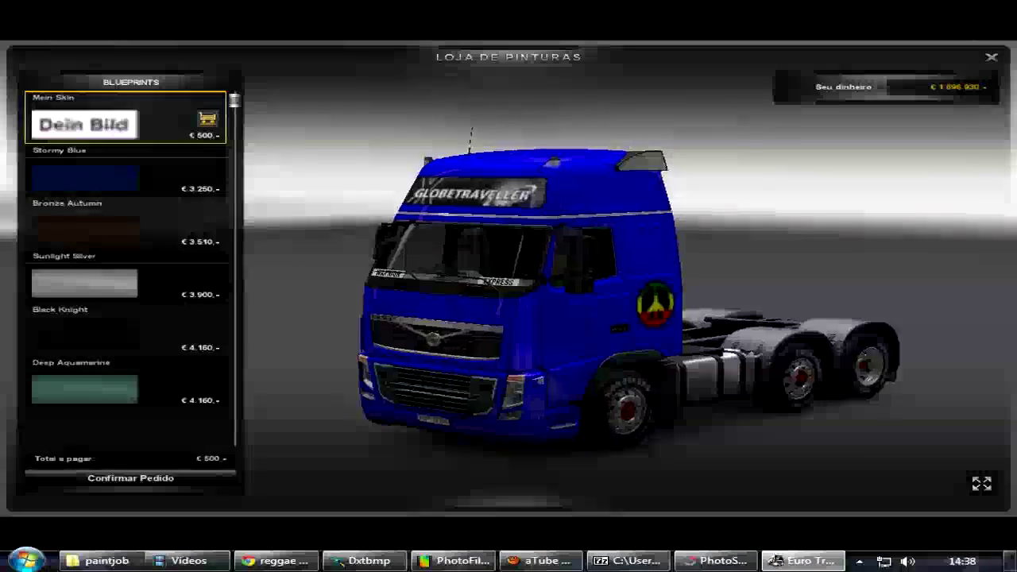
left_click_drag(576, 294, 397, 262)
left_click_drag(619, 270, 850, 485)
Leave the paint shop without ordering the skin and quit Euro Truck Simulator 2.
key("Escape")
left_click(451, 347)
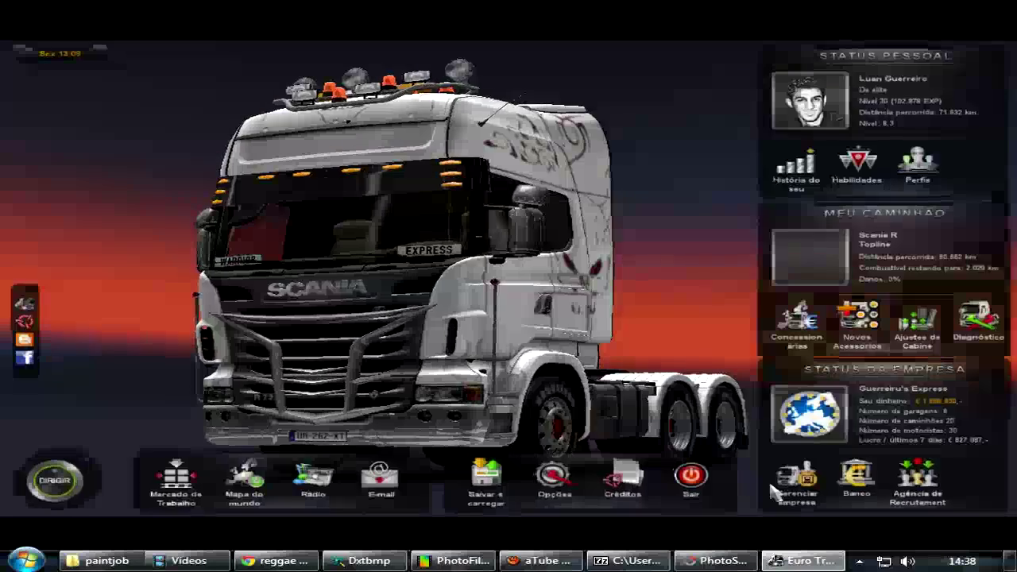
left_click(697, 477)
left_click(454, 351)
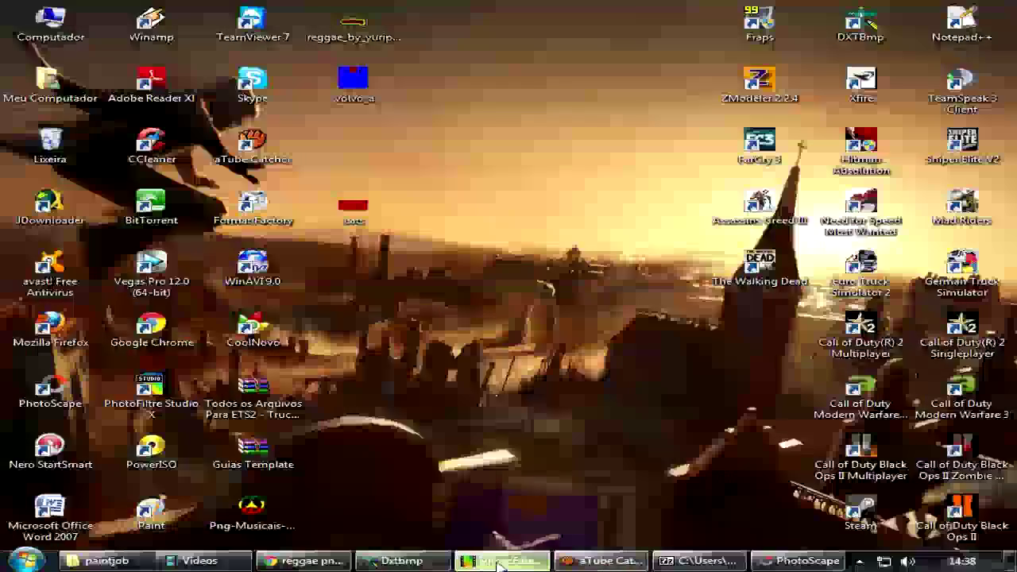
Switch to PhotoFiltre Studio X and view the coloured volvo_a.bmp template.
left_click(503, 560)
mouse_move(831, 319)
left_mouse_down()
mouse_move(831, 411)
mouse_move(831, 323)
left_mouse_up()
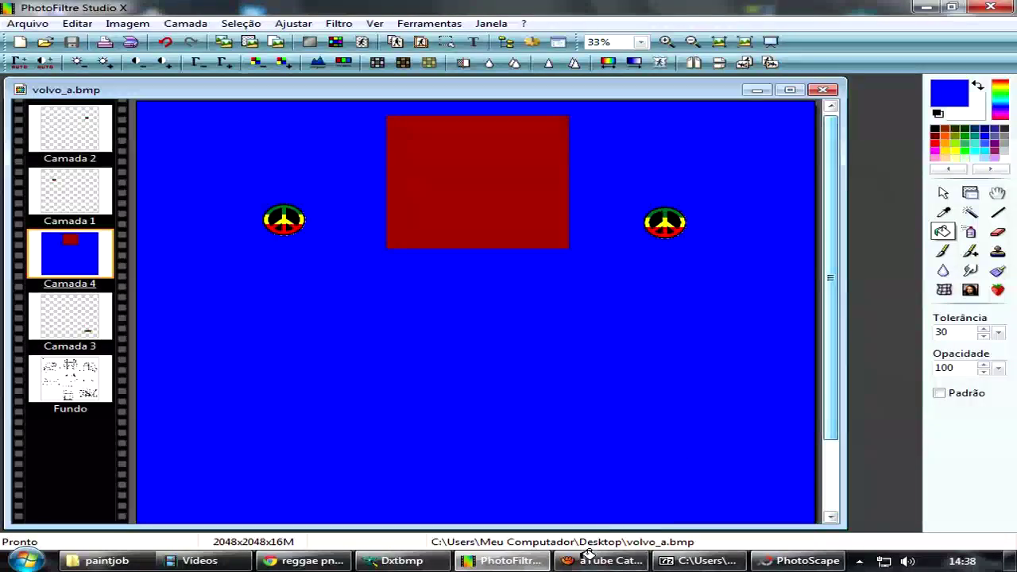
Undo the blue fill and the dark red image layer placed over the volvo_a.bmp template.
left_click(503, 560)
left_click(487, 561)
key("ctrl+z")
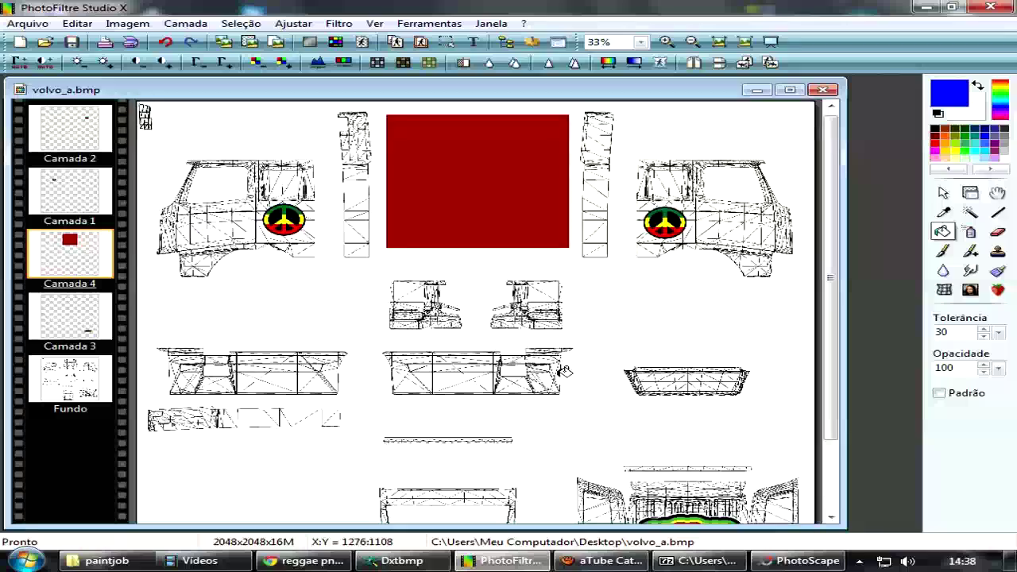
scroll(830, 442, "down", 1)
scroll(831, 441, "up", 2)
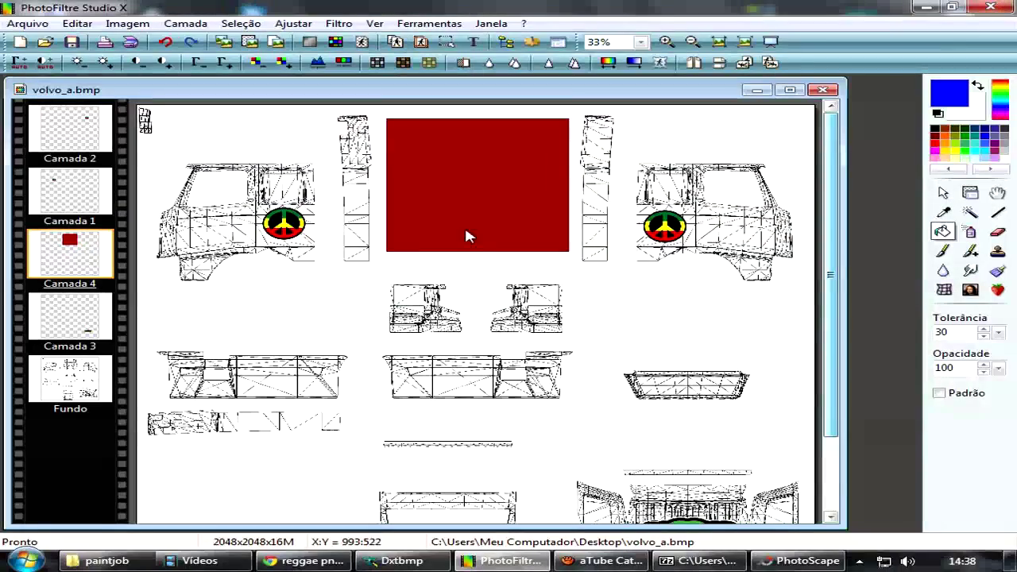
left_click(470, 221)
key("ctrl+z")
key("ctrl+z")
key("ctrl+z")
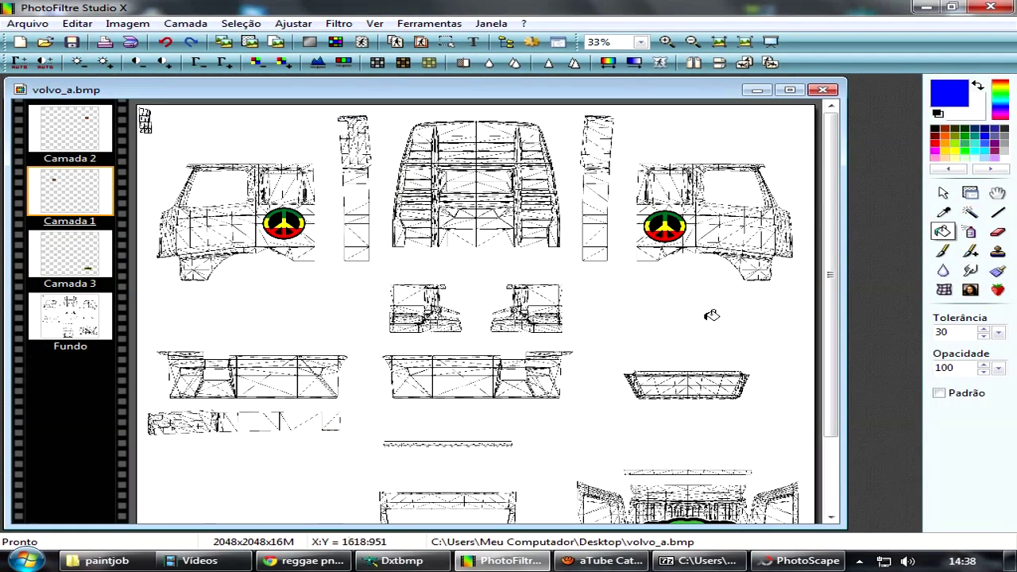
Go through the Camada 1, Camada 2, Camada 3 and Fundo layers to examine what each one holds.
left_click(970, 192)
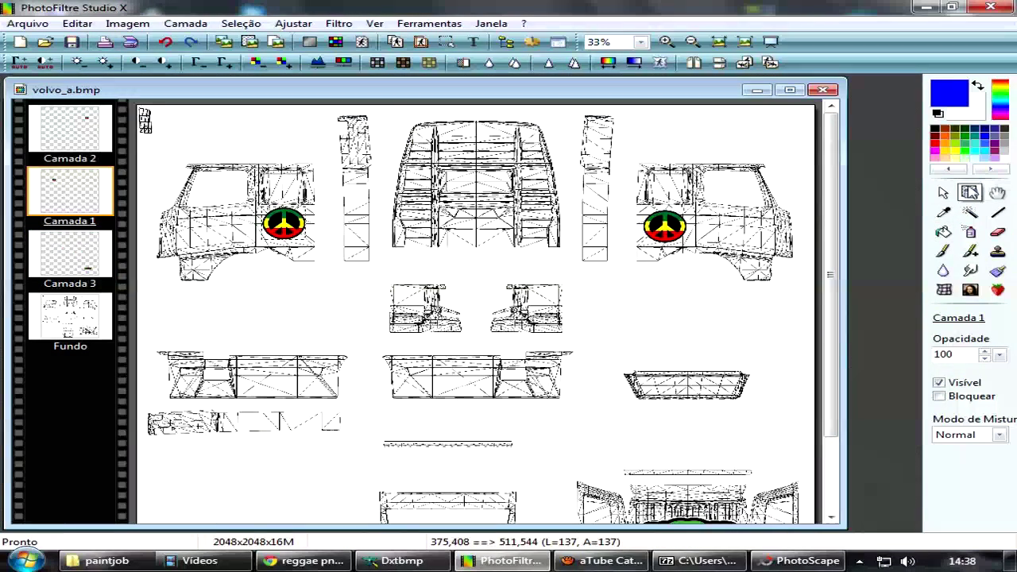
mouse_move(834, 245)
left_mouse_down()
mouse_move(829, 345)
mouse_move(847, 250)
mouse_move(855, 345)
mouse_move(848, 256)
left_mouse_up()
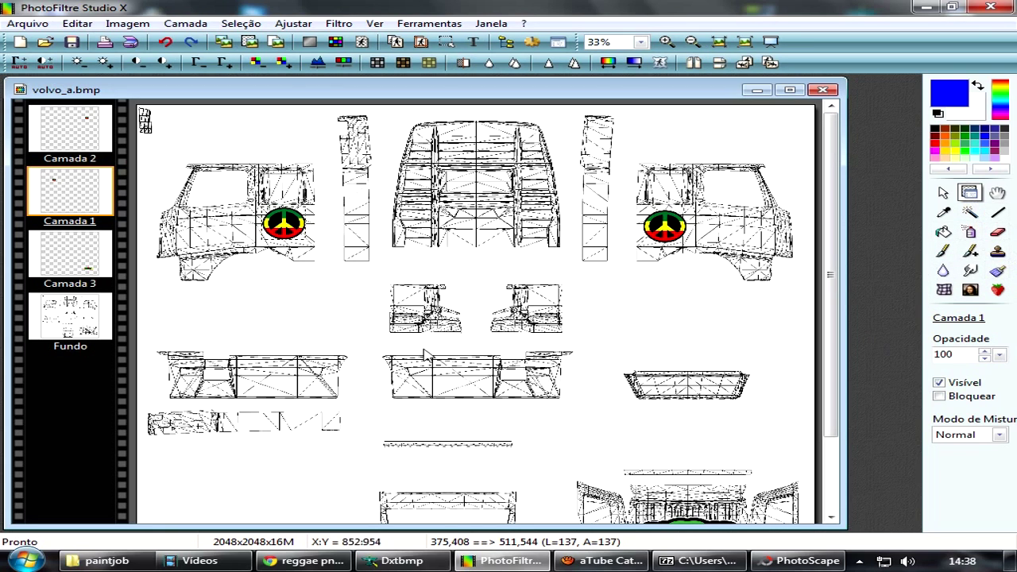
left_click(94, 330)
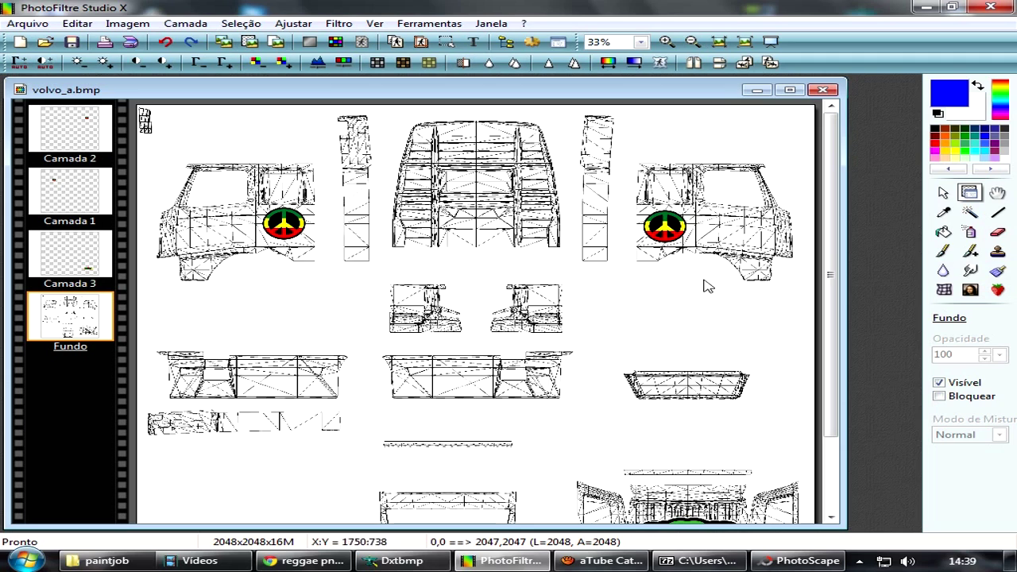
left_click(75, 187)
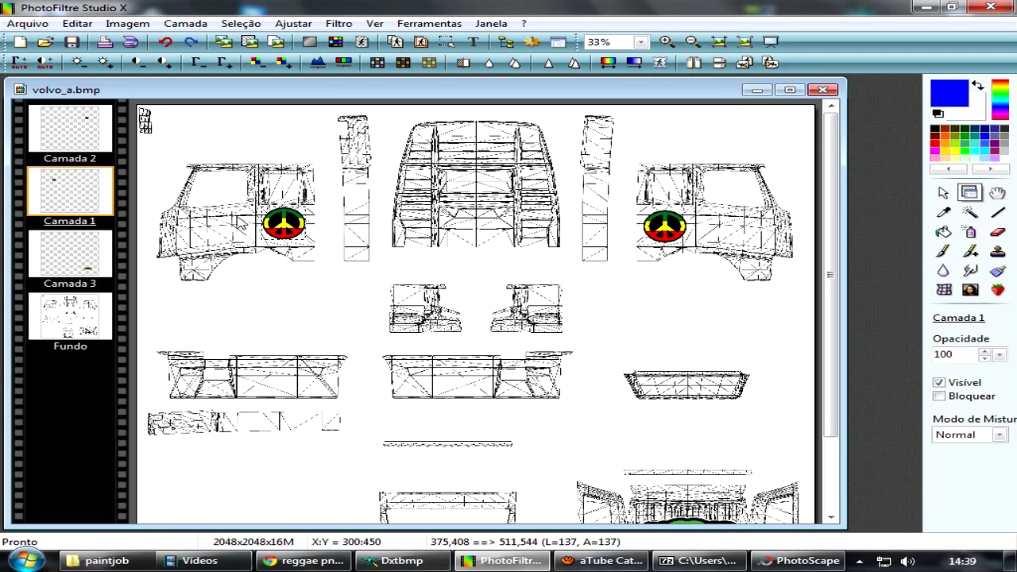
left_click(75, 143)
left_click(81, 198)
left_click(72, 242)
left_click(78, 187)
left_click(79, 263)
Erase most of the upper wireframe from the Fundo layer using the Eraser with a radius of 250.
left_click(997, 232)
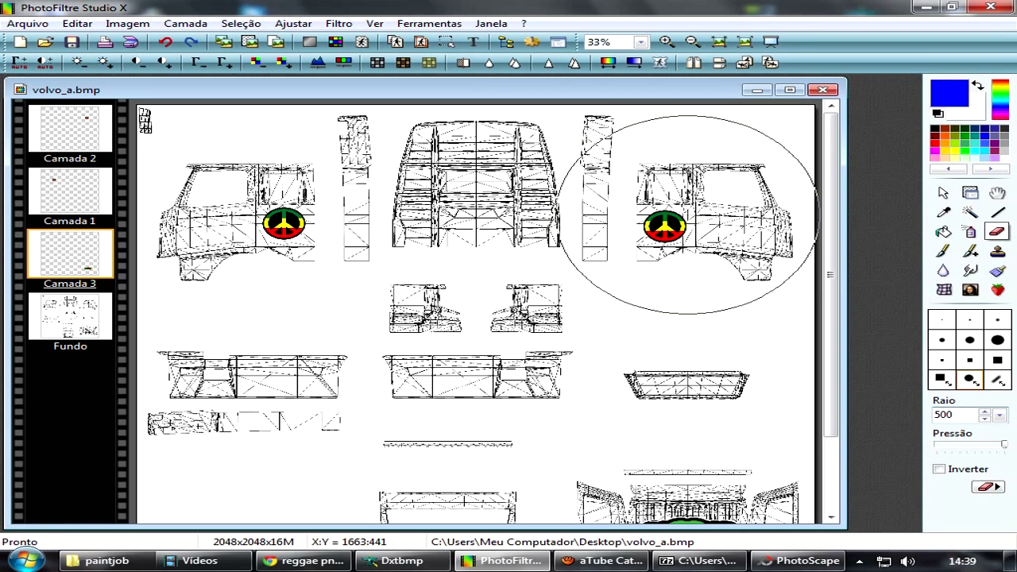
left_click(685, 232)
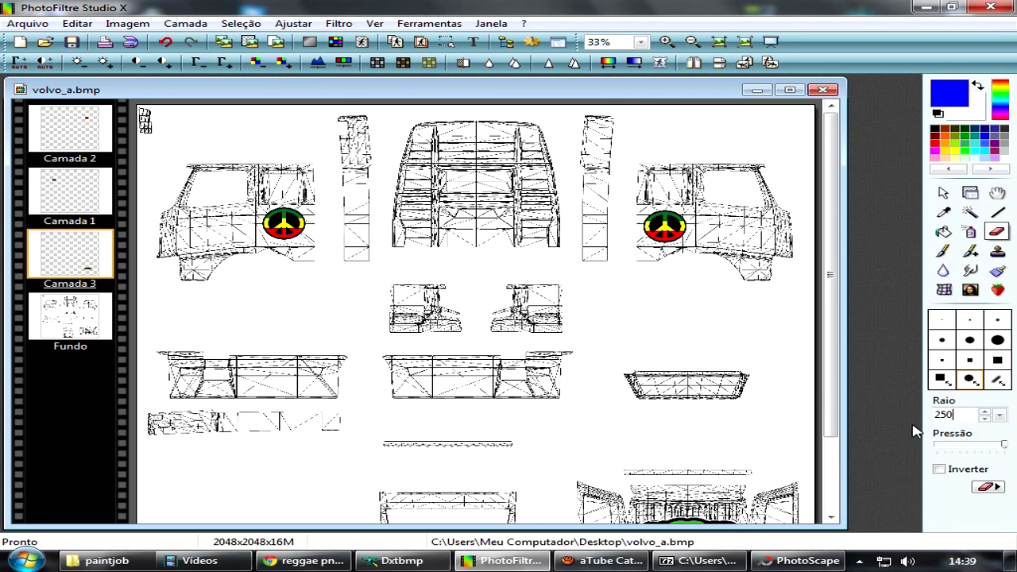
left_click(70, 317)
mouse_move(493, 234)
left_mouse_down()
mouse_move(693, 232)
mouse_move(522, 215)
mouse_move(488, 175)
mouse_move(217, 274)
left_mouse_up()
Try erasing the Reggae logo on the Camada 3 layer with the 250-radius Eraser.
left_click(69, 254)
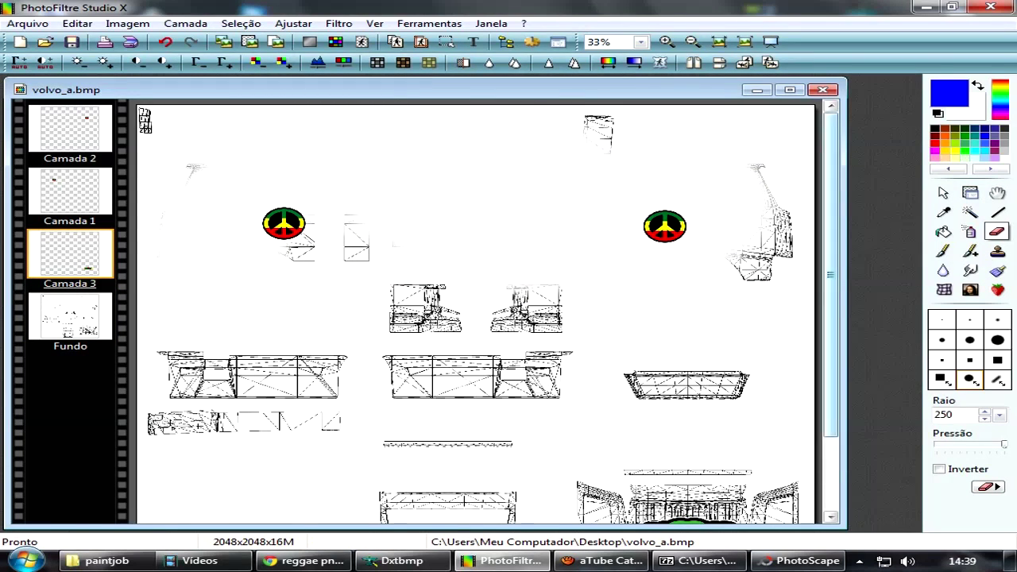
scroll(754, 425, "down", 3)
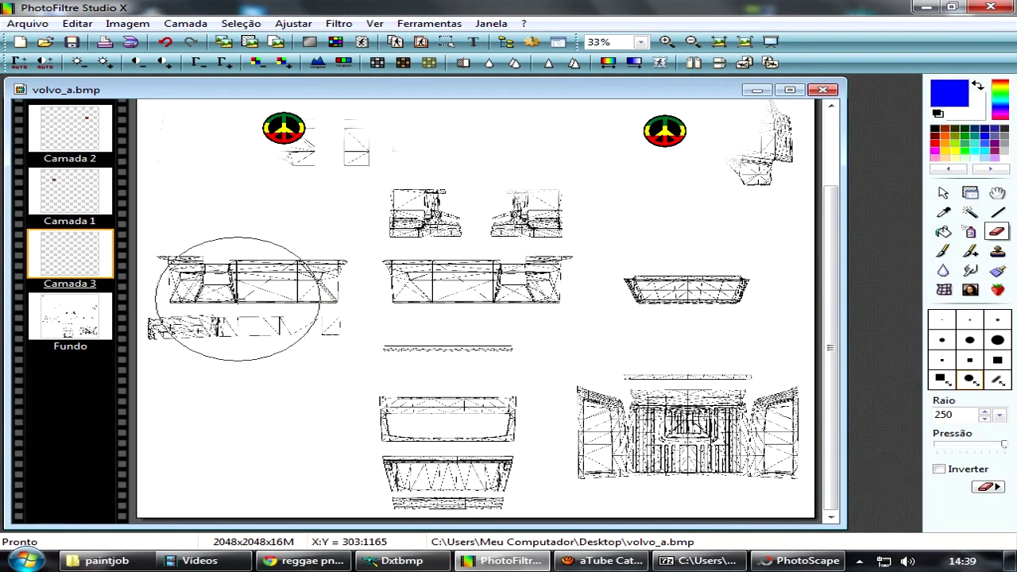
key("ctrl+z")
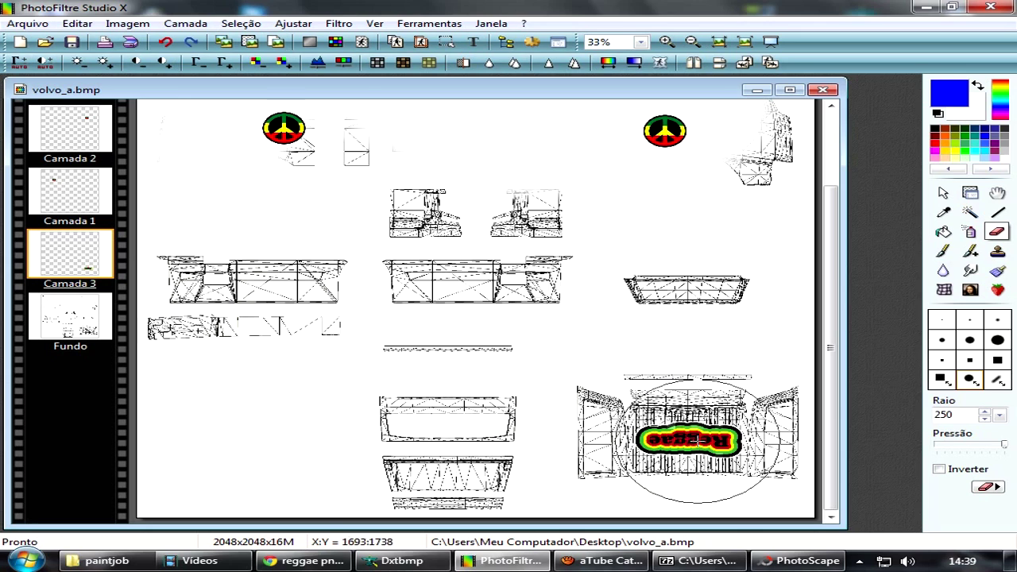
left_click(697, 448)
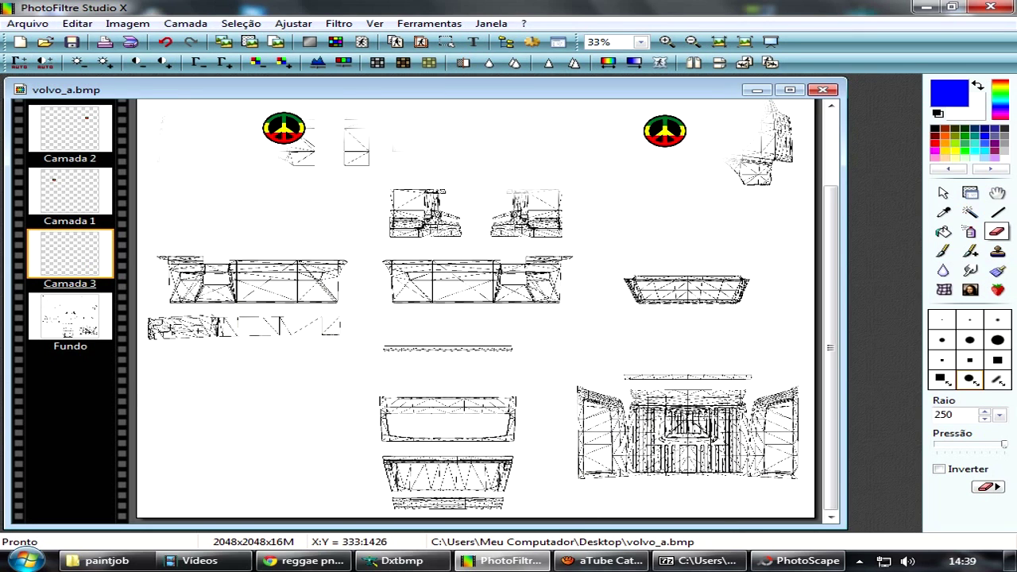
Erase all the remaining wireframe lines from the Fundo layer, leaving only the logo layers over white.
left_click(70, 318)
mouse_move(659, 415)
left_mouse_down()
mouse_move(775, 421)
mouse_move(664, 475)
left_mouse_up()
mouse_move(783, 480)
left_mouse_down()
mouse_move(495, 396)
mouse_move(451, 459)
mouse_move(374, 277)
mouse_move(238, 238)
mouse_move(311, 138)
mouse_move(683, 142)
mouse_move(798, 154)
mouse_move(598, 317)
left_mouse_up()
left_click_drag(477, 347, 205, 363)
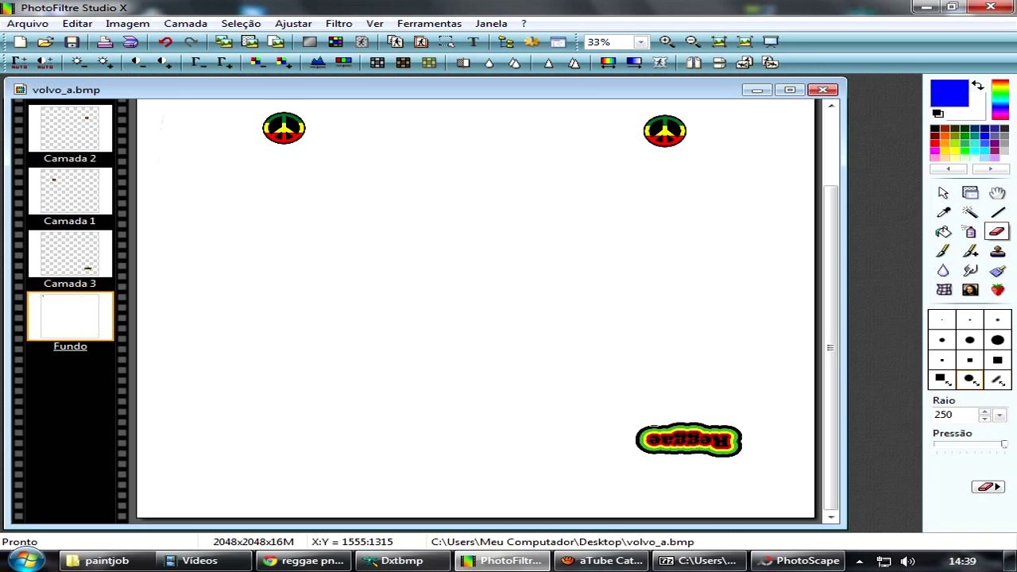
left_click_drag(835, 334, 848, 221)
mouse_move(684, 143)
left_mouse_down()
mouse_move(443, 134)
mouse_move(201, 145)
mouse_move(151, 134)
mouse_move(243, 288)
mouse_move(341, 274)
left_mouse_up()
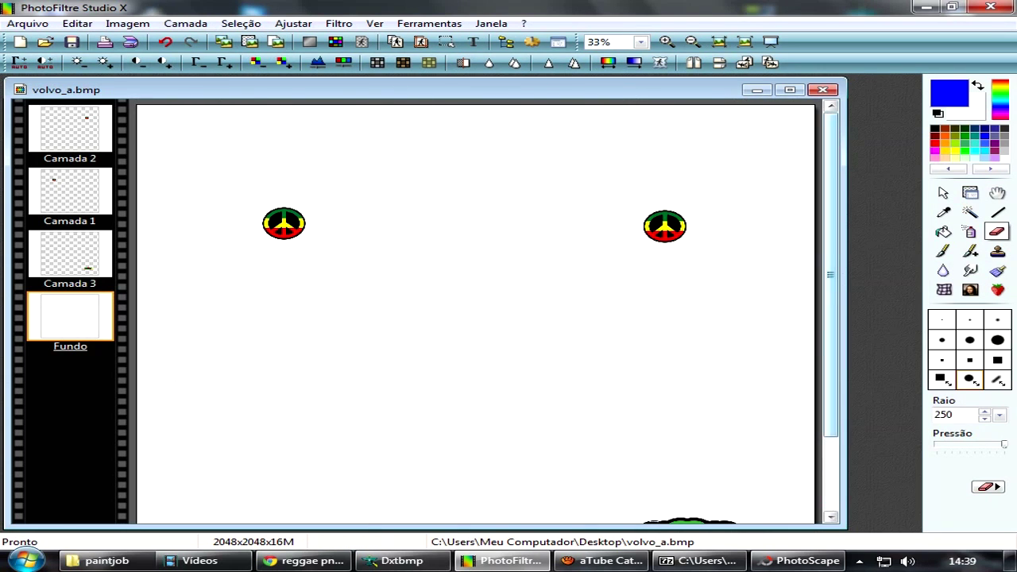
left_click_drag(831, 312, 831, 388)
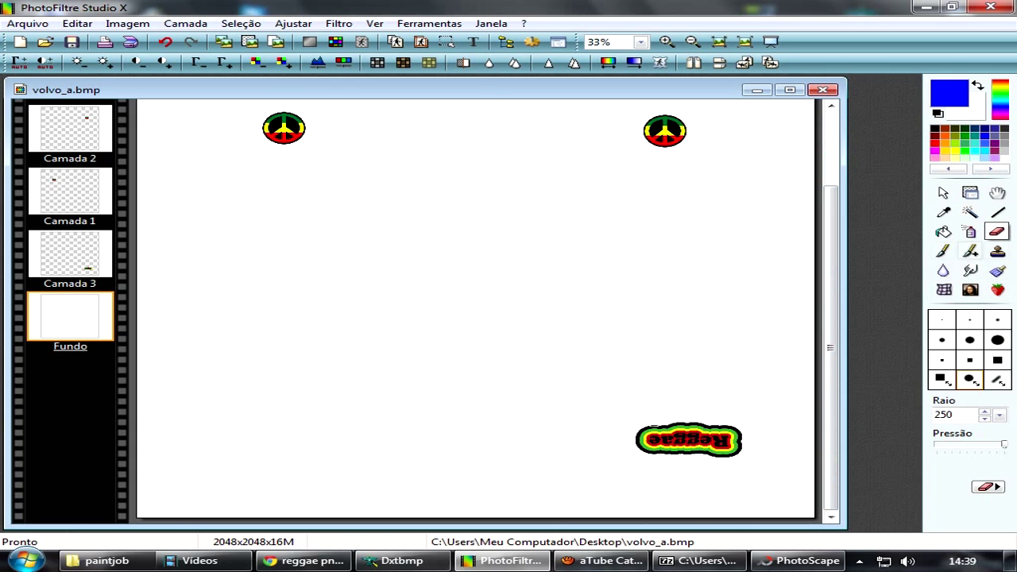
Fill the whole Fundo layer with orange at tolerance 30 and opacity 100.
left_click(947, 144)
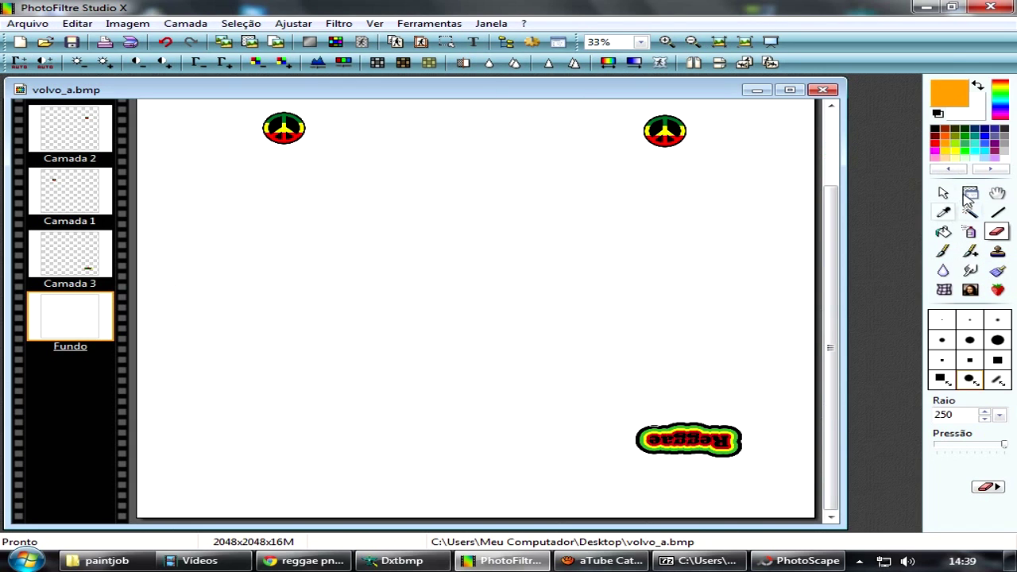
left_click(942, 231)
left_click(378, 329)
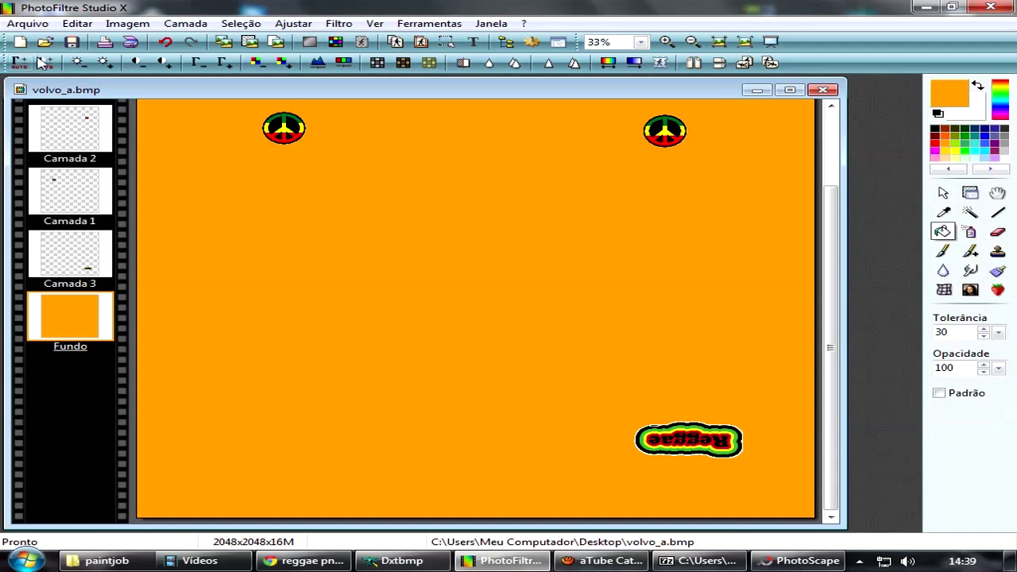
Save the image to the desktop as volvo_a in BMP format, overwriting the existing file, and minimize the editor.
left_click(28, 23)
left_click(63, 124)
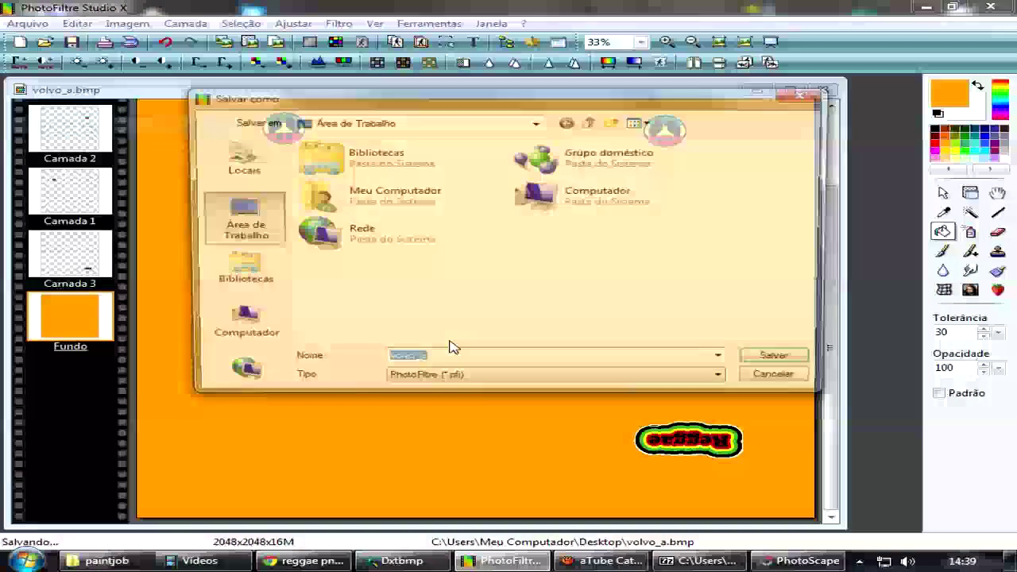
left_click(441, 381)
left_click(421, 394)
double_click(596, 244)
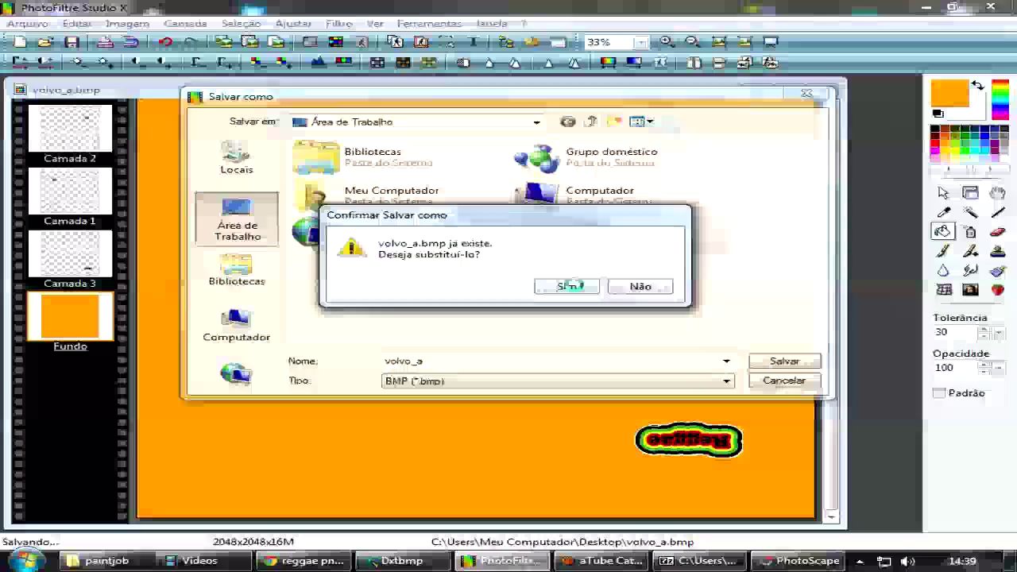
left_click(569, 287)
left_click(566, 323)
left_click(924, 7)
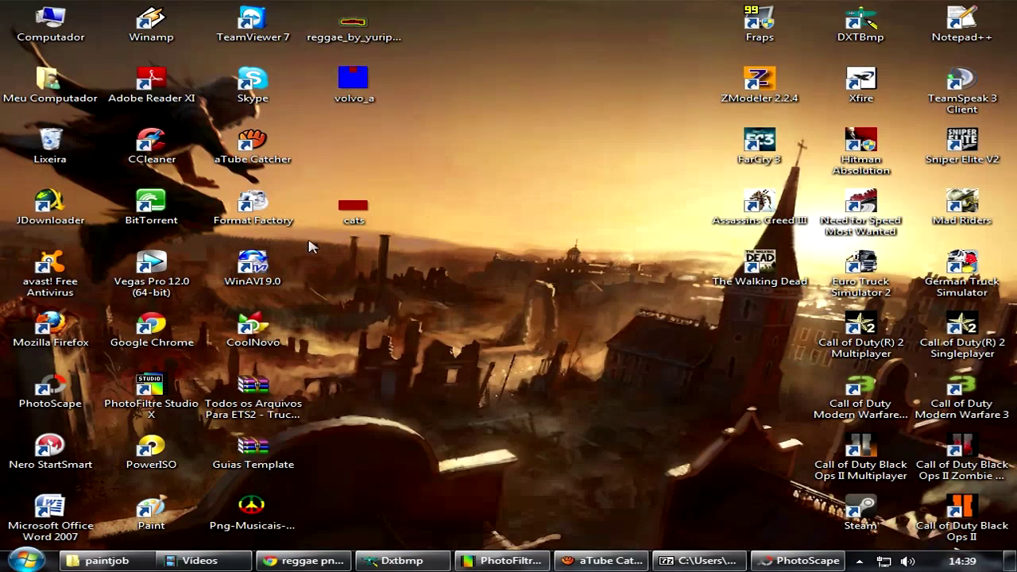
Load volvo_a.bmp from the desktop into DXTBmp and open the DDS texture export.
left_click_drag(349, 77, 628, 505)
left_click_drag(625, 459, 429, 283)
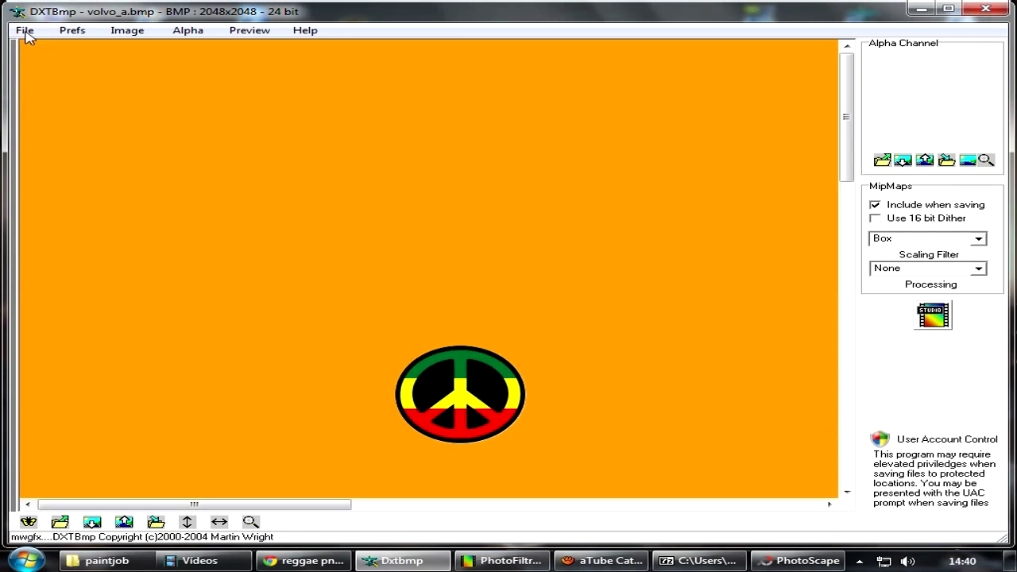
left_click(25, 31)
mouse_move(97, 82)
left_click(230, 82)
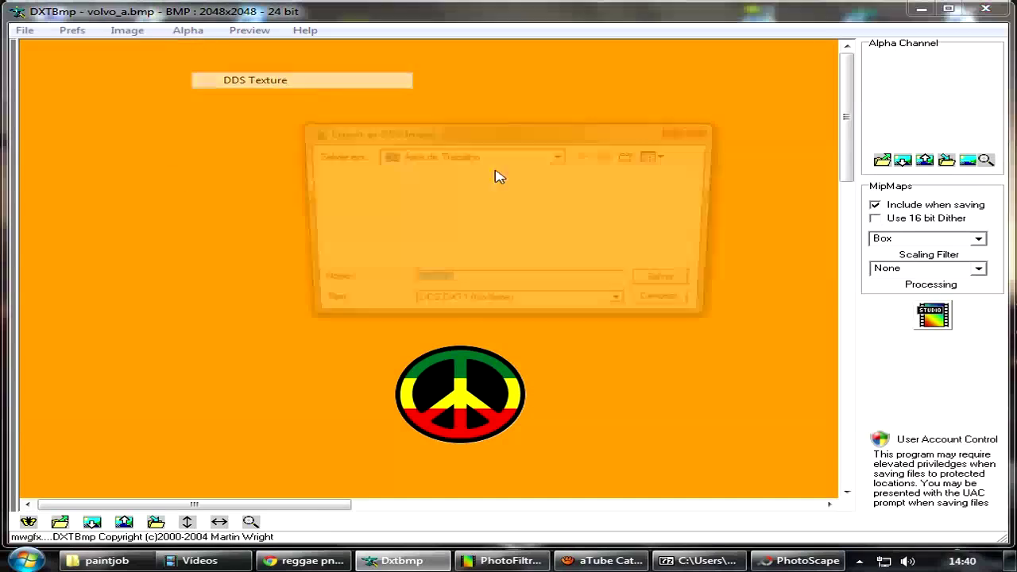
Export the texture as DDS DXT1 (NoAlpha) over paintjob_volvo.dds in the mod's vehicle/truck/upgrade/paintjob folder.
double_click(436, 197)
double_click(436, 195)
double_click(429, 240)
left_click(374, 179)
left_click(376, 180)
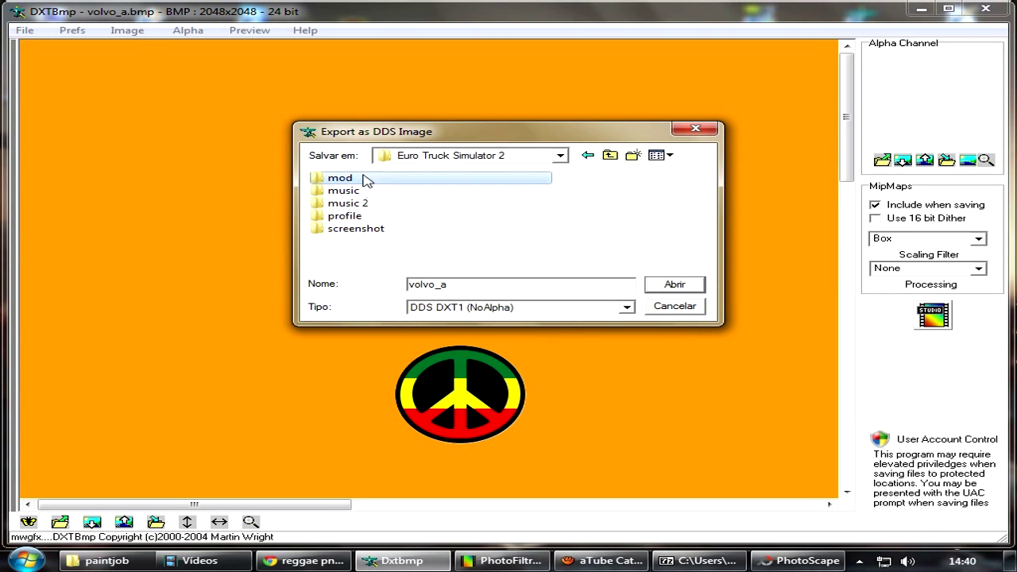
double_click(374, 180)
double_click(350, 204)
double_click(348, 181)
left_click(348, 181)
double_click(344, 181)
double_click(345, 181)
double_click(363, 176)
left_click(575, 282)
left_click(565, 286)
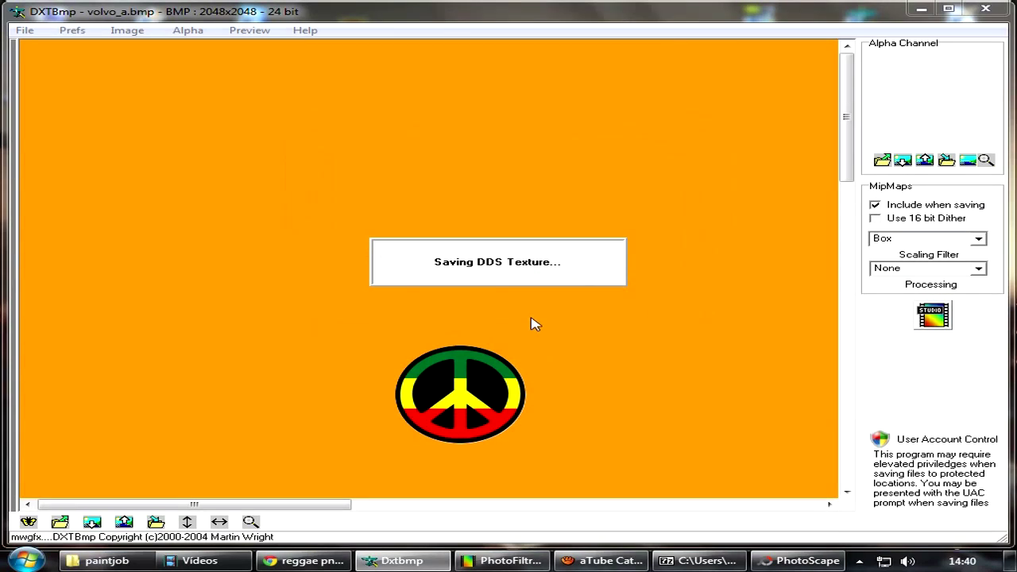
left_click(922, 9)
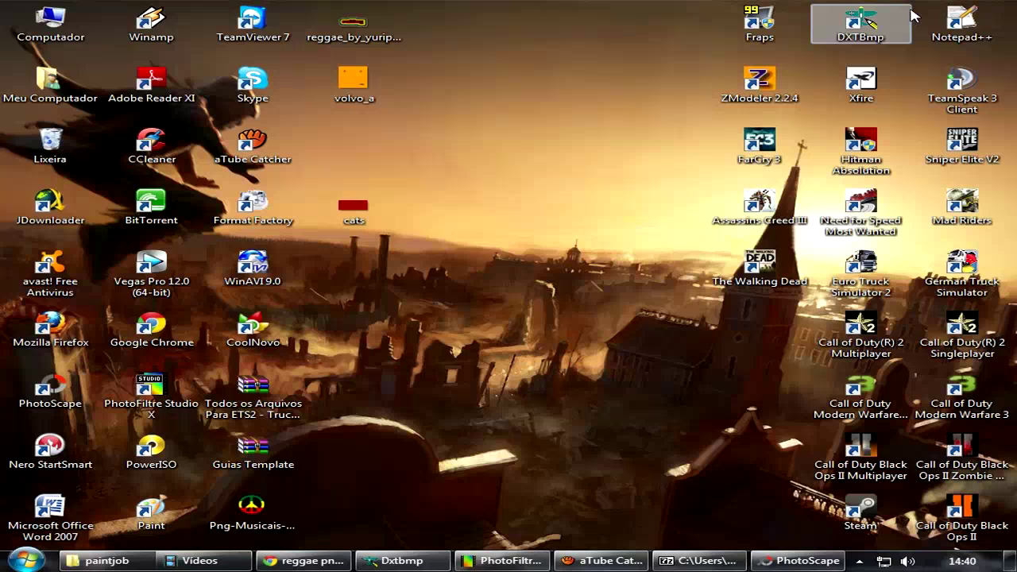
Copy paintjob_volvo.dds from the paintjob folder into the mod archive open in 7-Zip and return to the desktop.
left_click(106, 560)
mouse_move(288, 120)
left_mouse_down()
mouse_move(692, 420)
mouse_move(675, 556)
mouse_move(524, 349)
left_mouse_up()
left_click(523, 347)
left_click(842, 147)
left_click(925, 8)
Launch Euro Truck Simulator 2 and select fleet truck 5, a Valiant F16H, in the company's truck manager.
left_click(853, 269)
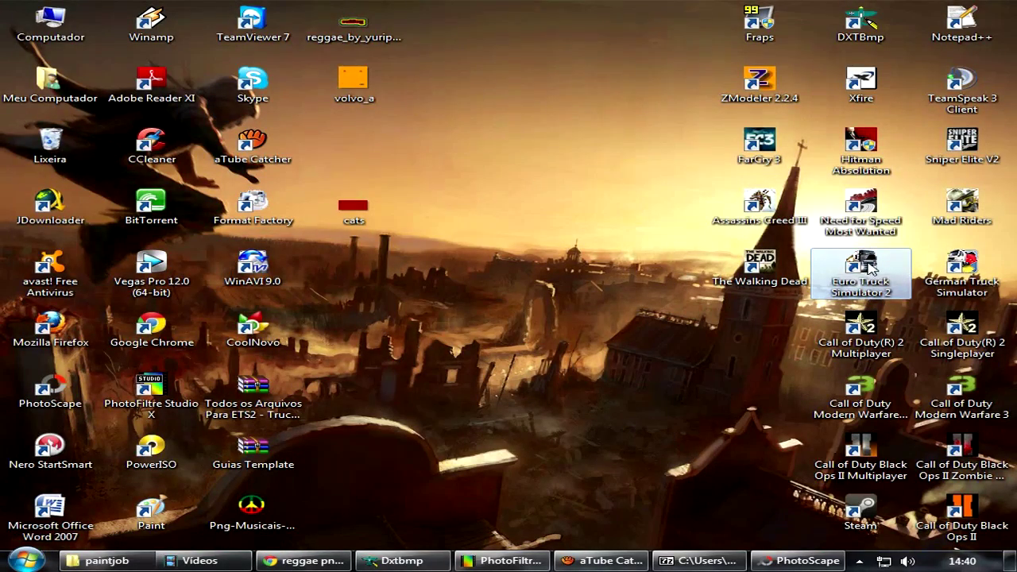
key("Return")
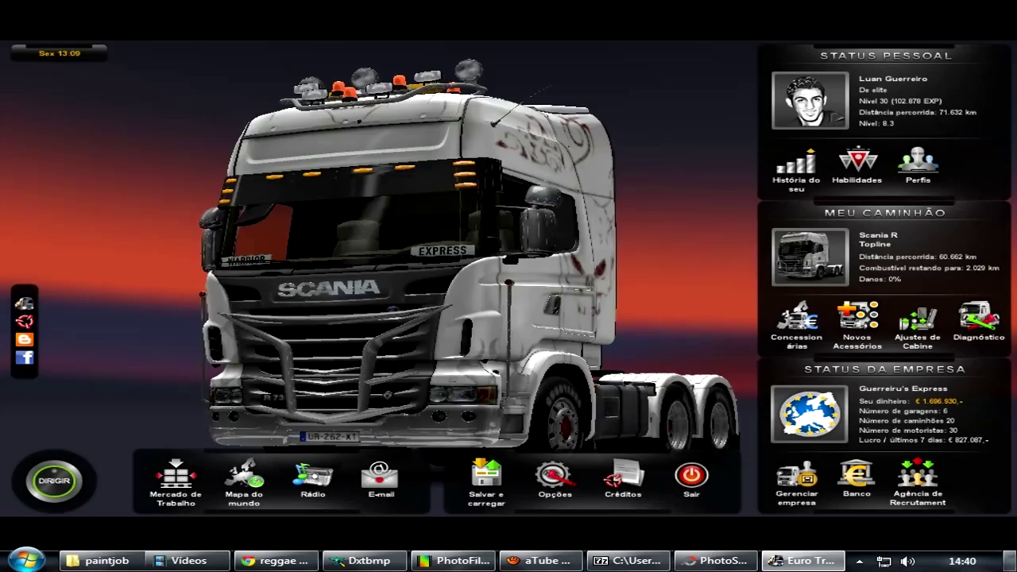
left_click(795, 492)
left_click(365, 262)
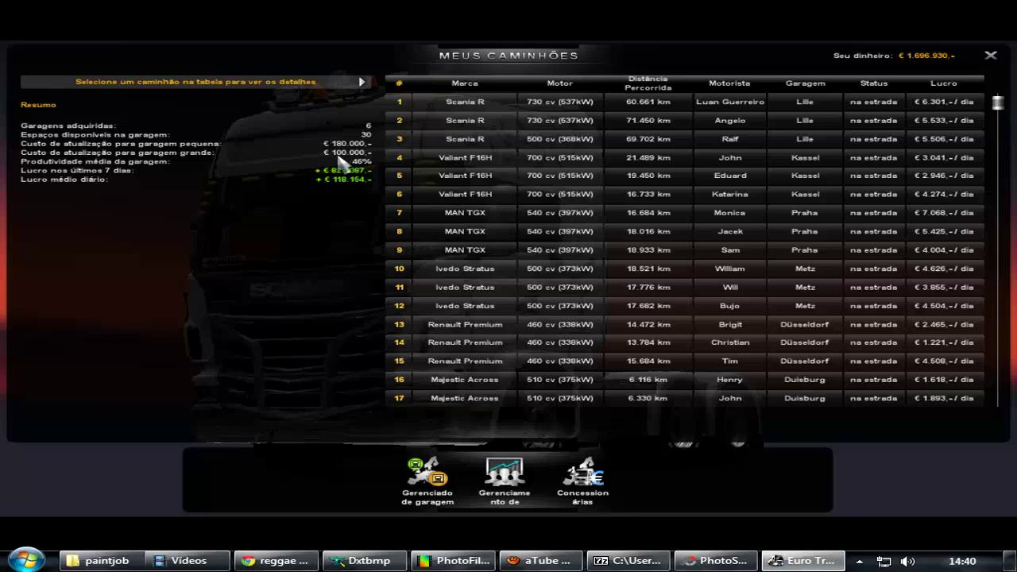
left_click(484, 178)
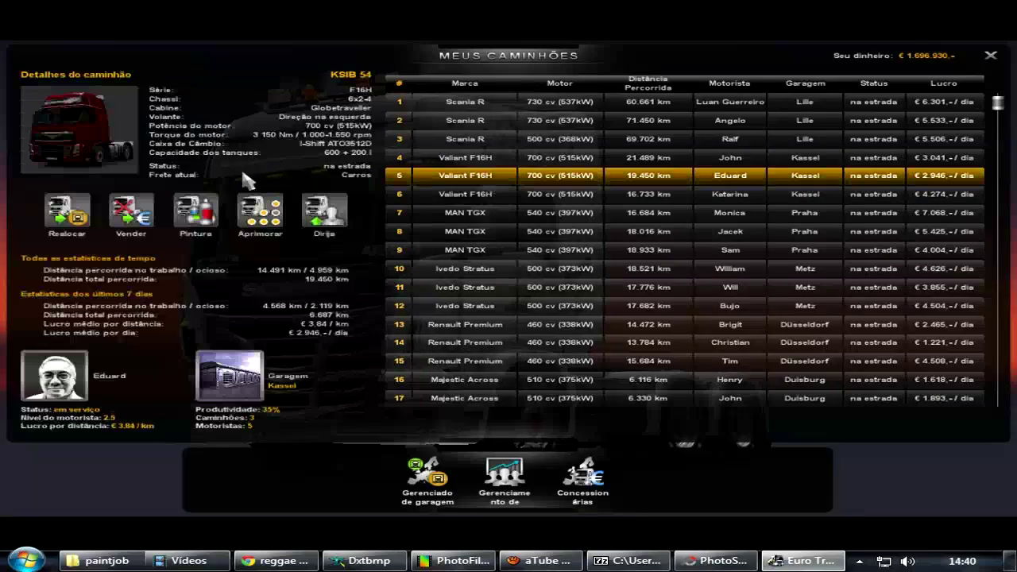
Preview the Mein Skin paint job on the truck in the paint shop, then leave without ordering it.
left_click(199, 225)
left_click(147, 143)
mouse_move(392, 230)
left_mouse_down()
mouse_move(269, 310)
mouse_move(539, 299)
mouse_move(929, 372)
mouse_move(885, 381)
mouse_move(673, 310)
mouse_move(851, 289)
mouse_move(826, 296)
mouse_move(956, 310)
mouse_move(924, 297)
mouse_move(792, 352)
mouse_move(771, 382)
mouse_move(617, 408)
left_mouse_up()
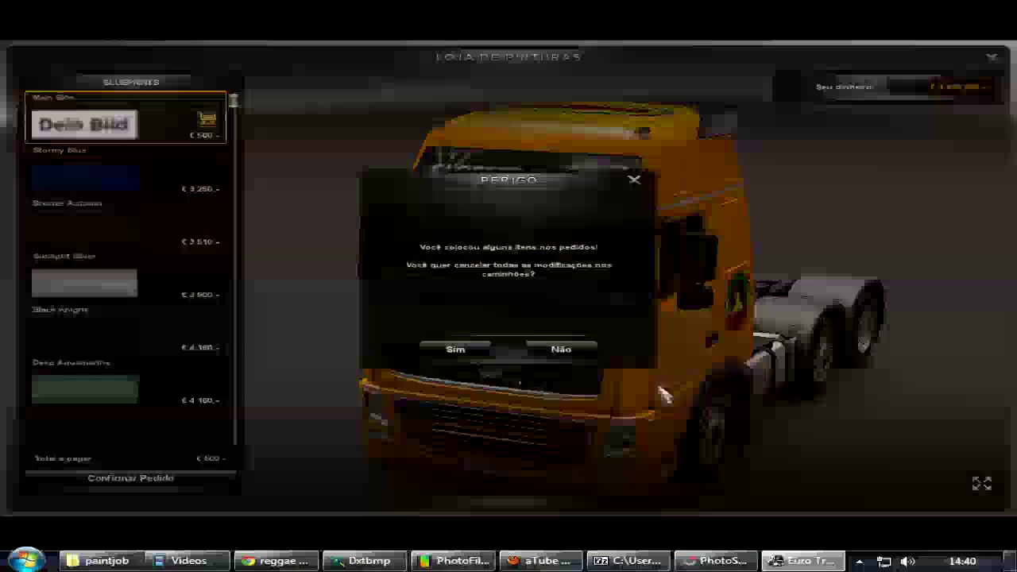
left_click(444, 357)
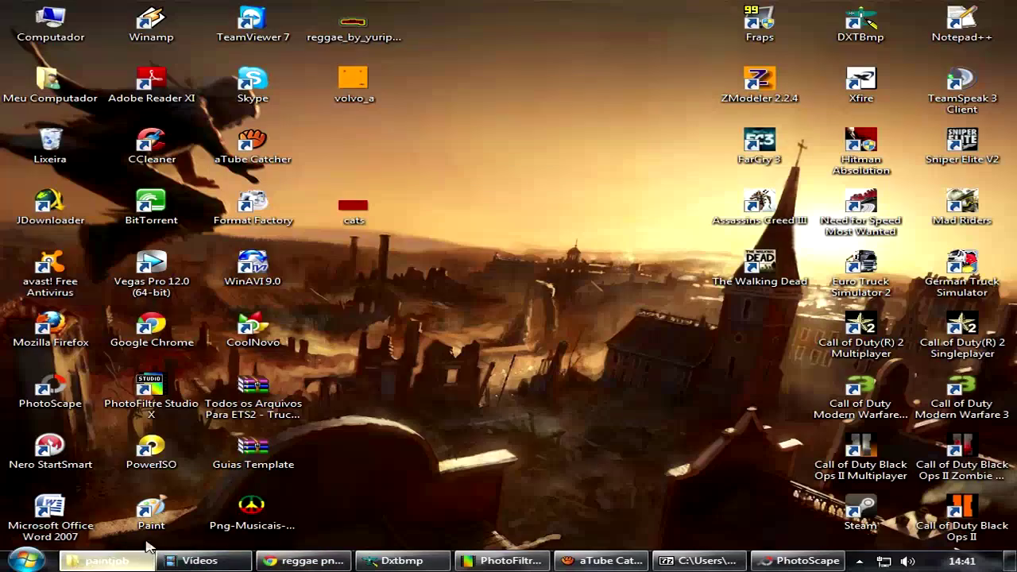
Go up from the paintjob folder to the Euro Truck Simulator 2 mod folder and select the material folder.
left_click(103, 561)
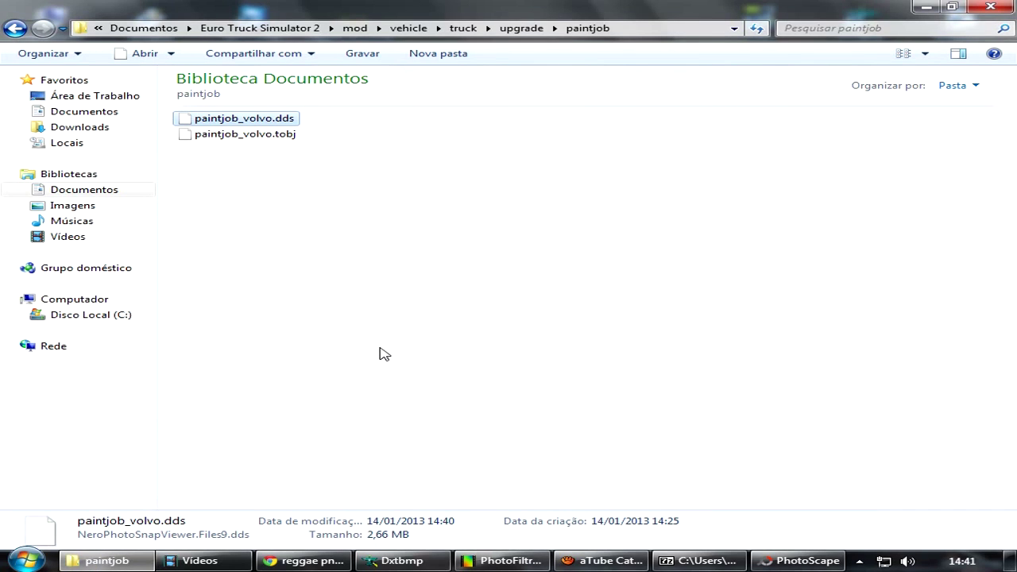
key("BackSpace")
key("BackSpace")
key("BackSpace")
key("BackSpace")
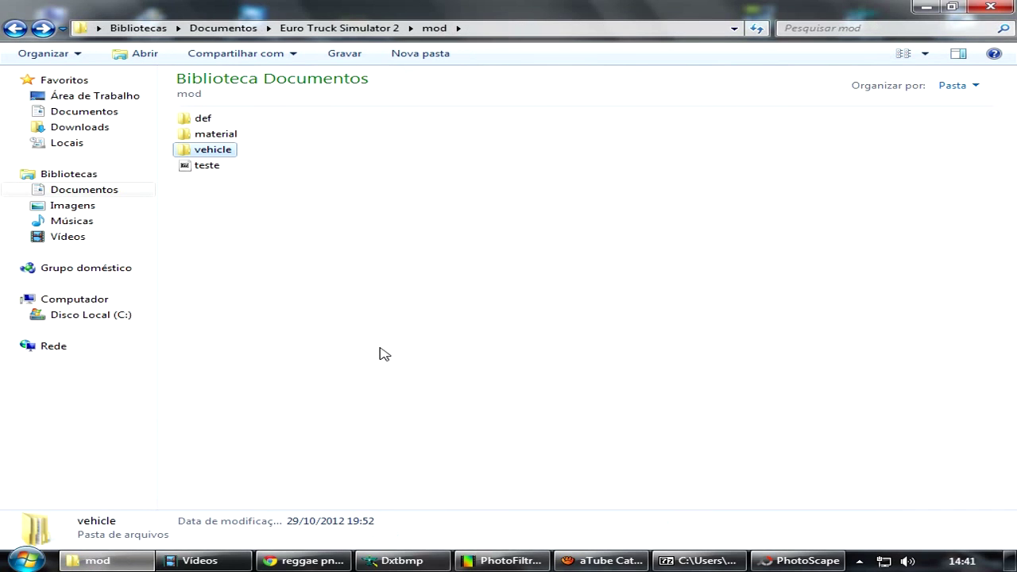
left_click(226, 138)
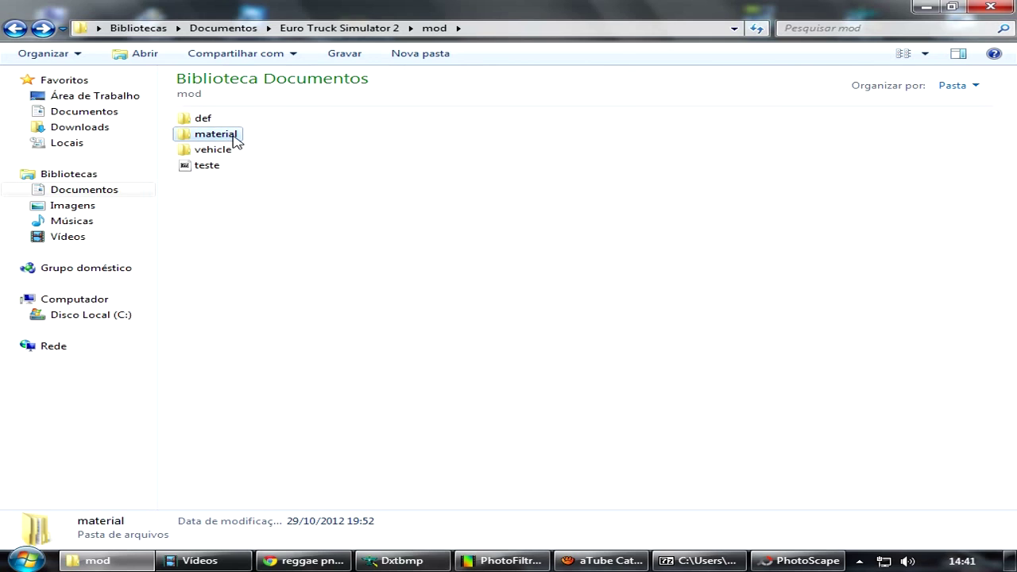
Go through the material and ui folders to accessory and load paintjob_volvo.dds from there into DXTBmp.
key("Return")
key("Down")
key("Return")
key("Down")
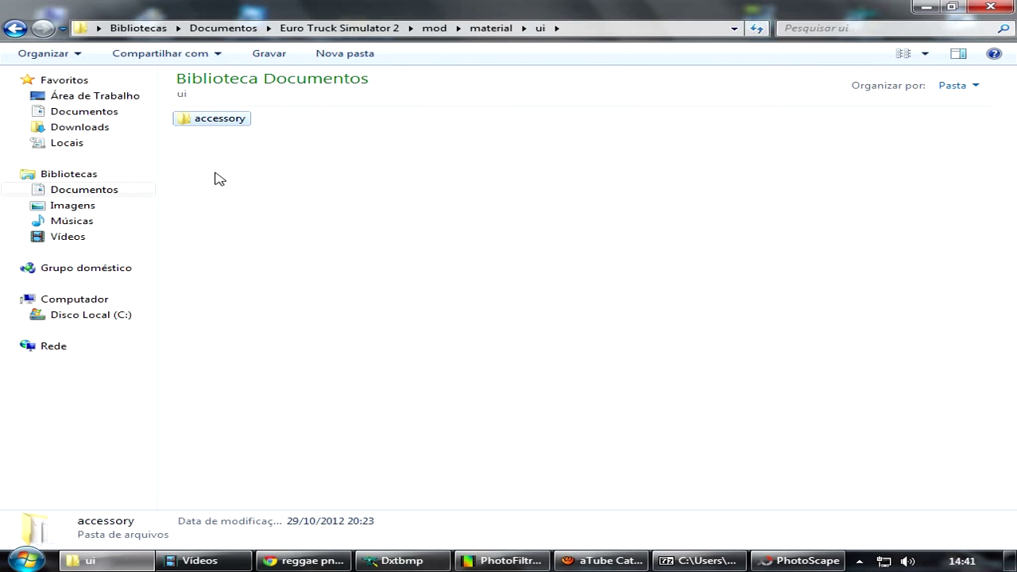
key("Return")
left_click(282, 118)
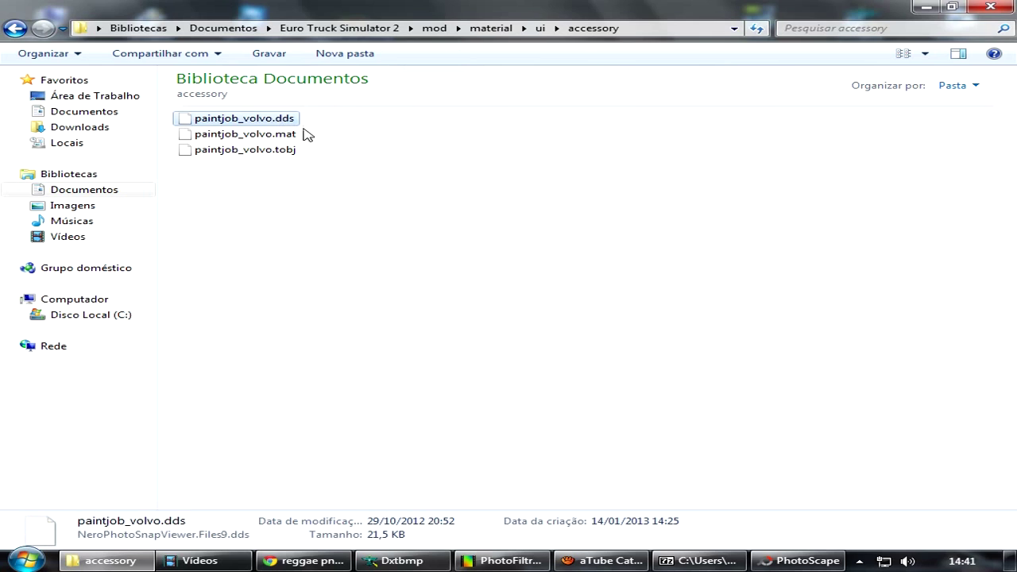
mouse_move(255, 118)
left_mouse_down()
mouse_move(482, 157)
mouse_move(653, 399)
mouse_move(733, 490)
mouse_move(461, 508)
mouse_move(401, 556)
mouse_move(355, 266)
left_mouse_up()
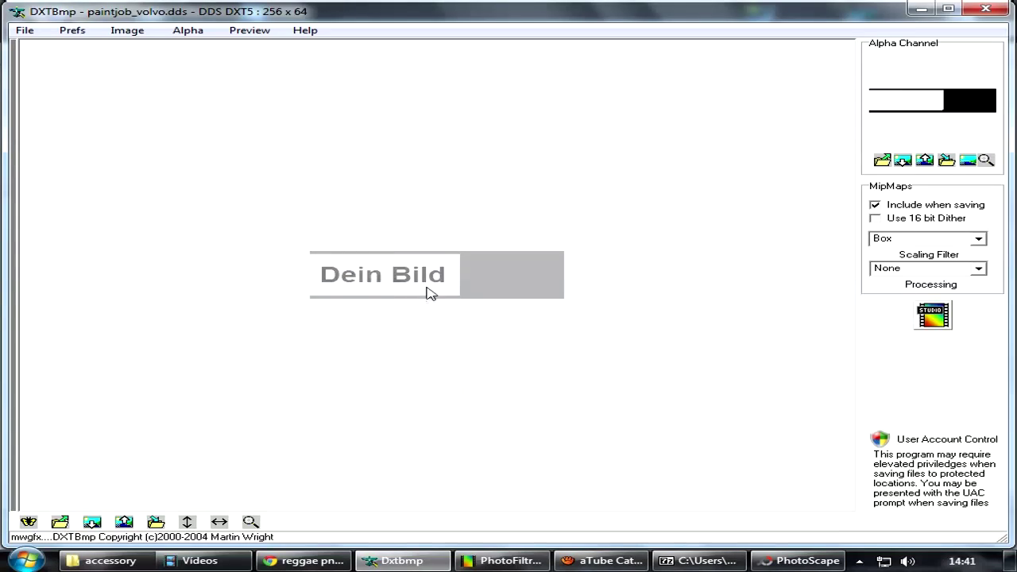
Send the paintjob_volvo.dds image from DXTBmp to PhotoFiltre Studio X for editing.
left_click(402, 561)
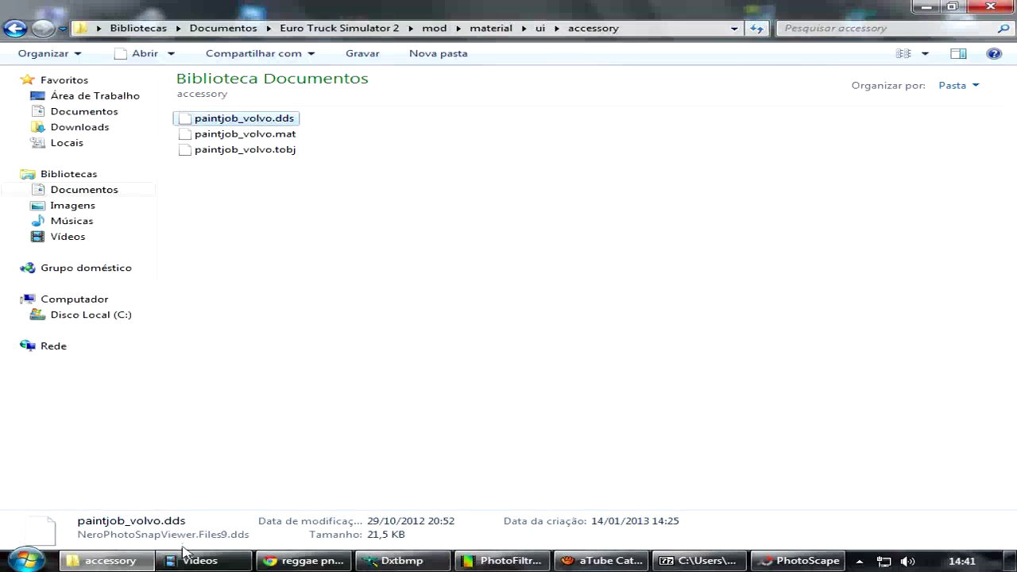
left_click(137, 561)
left_click(404, 561)
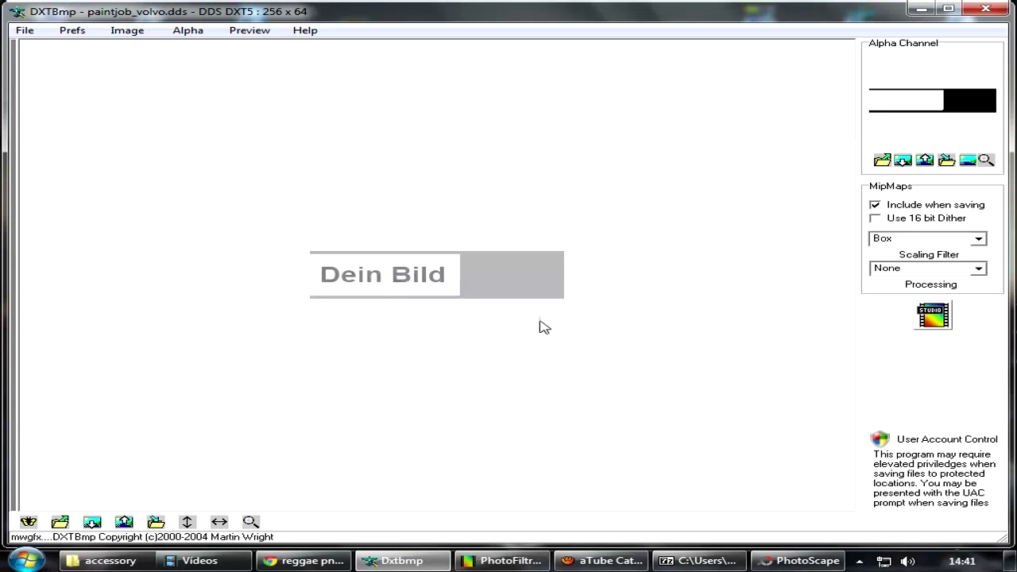
left_click(503, 561)
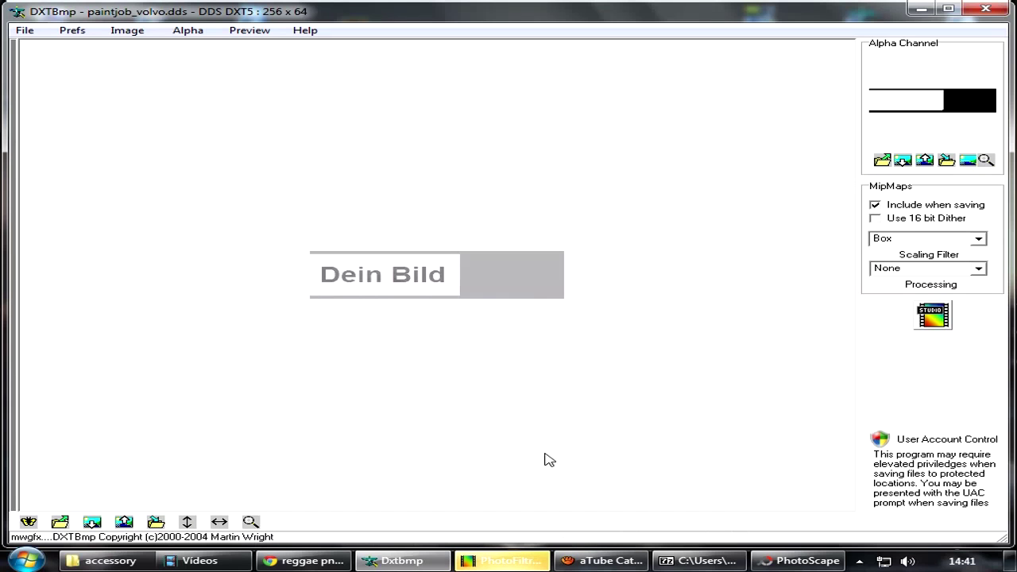
left_click(507, 561)
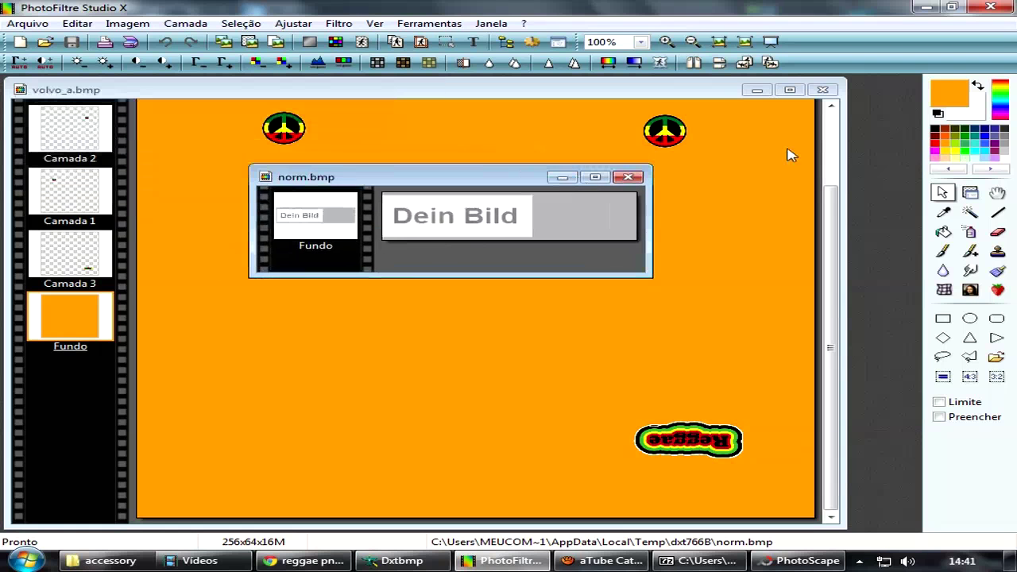
Close volvo_a.bmp and show norm.bmp at 200% with its window in the workspace's upper-left area.
left_click(822, 89)
scroll(543, 216, "up", 1)
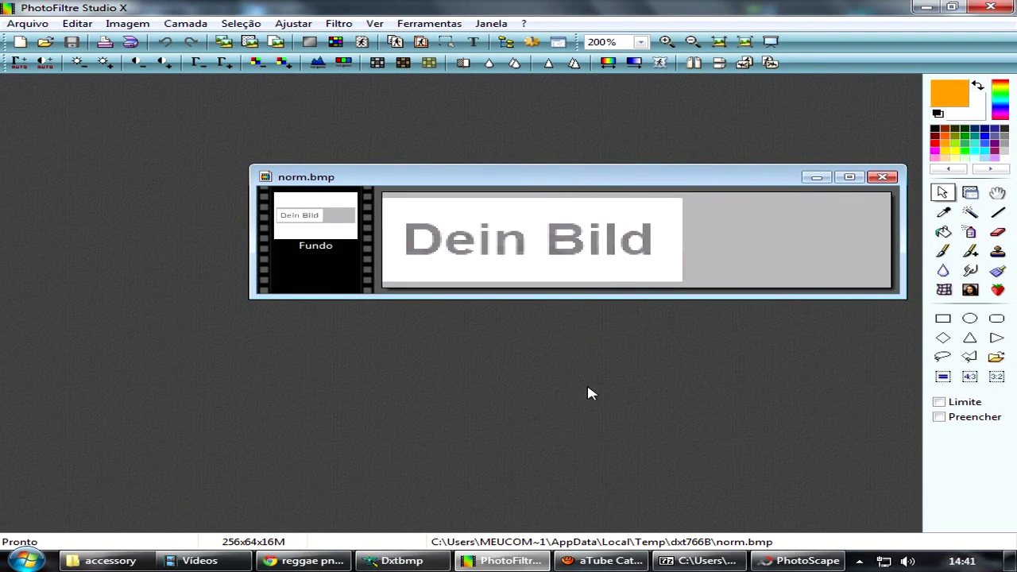
left_click_drag(707, 187, 483, 136)
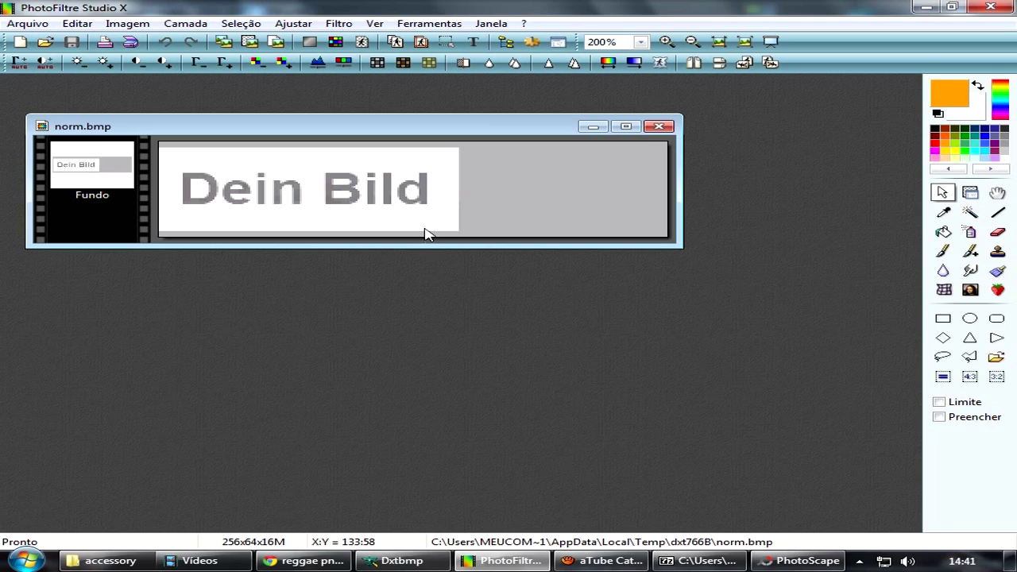
Erase the "Dein Bild" lettering from the white label area with a 15-radius eraser.
left_click(997, 231)
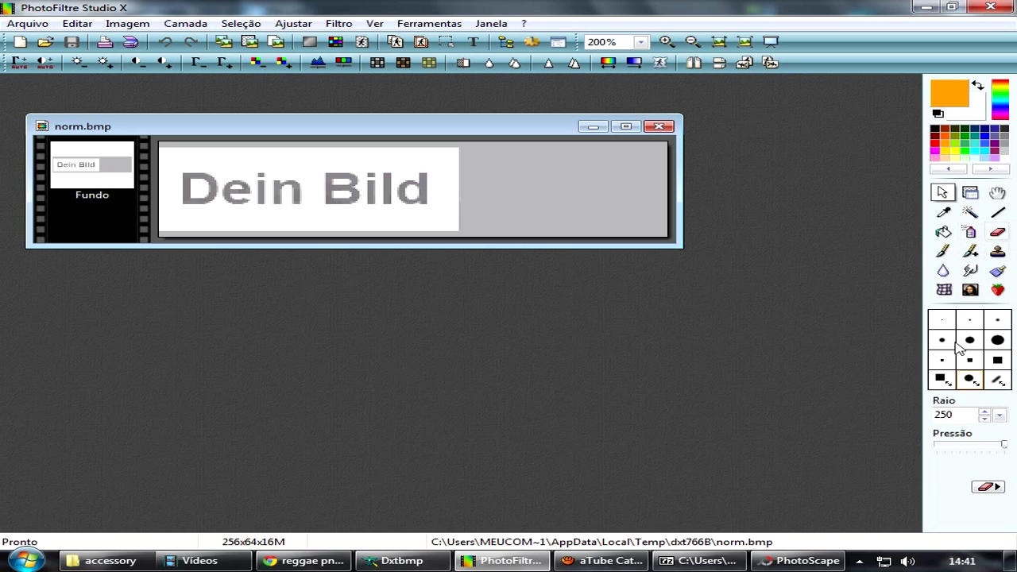
mouse_move(328, 198)
left_mouse_down()
mouse_move(374, 199)
mouse_move(356, 185)
mouse_move(201, 185)
left_mouse_up()
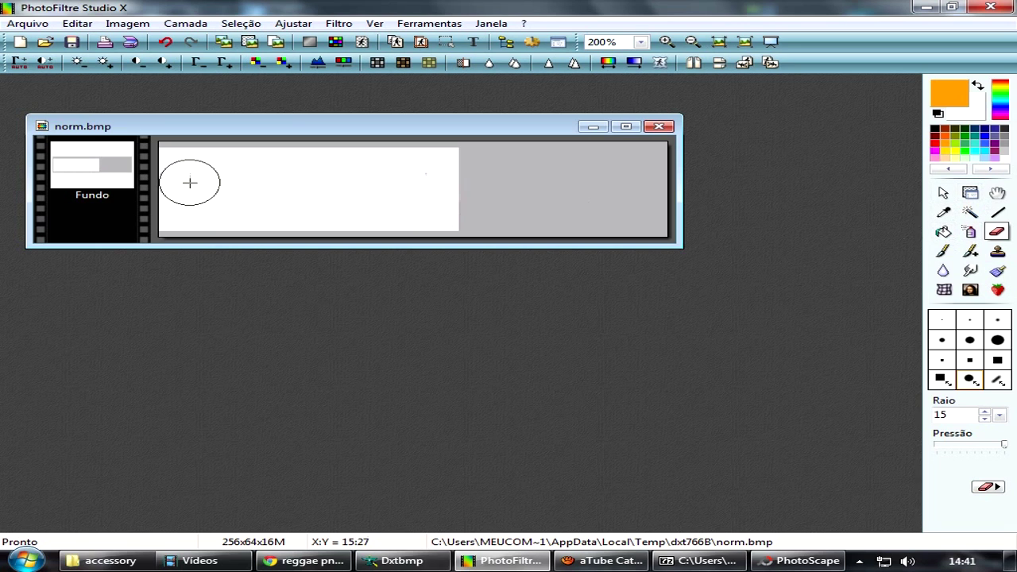
Choose the fill tool and set the foreground colour to white.
left_click(943, 231)
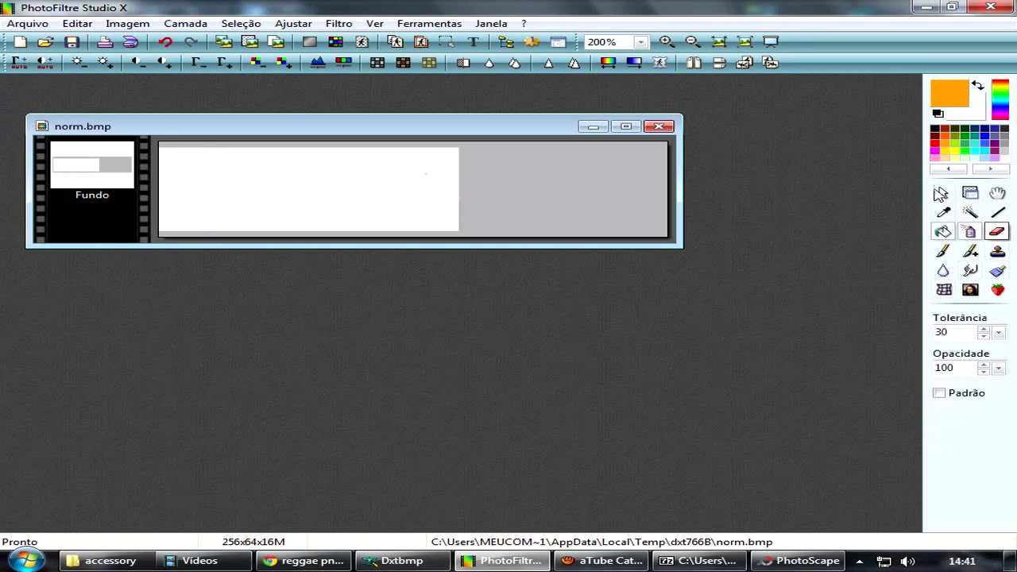
left_click(949, 93)
left_click(479, 234)
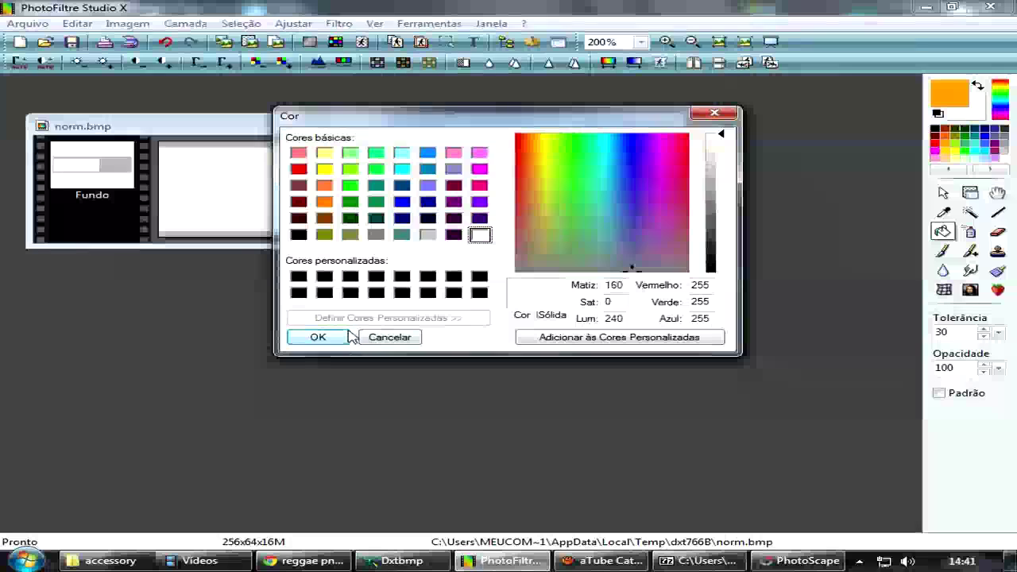
left_click(318, 336)
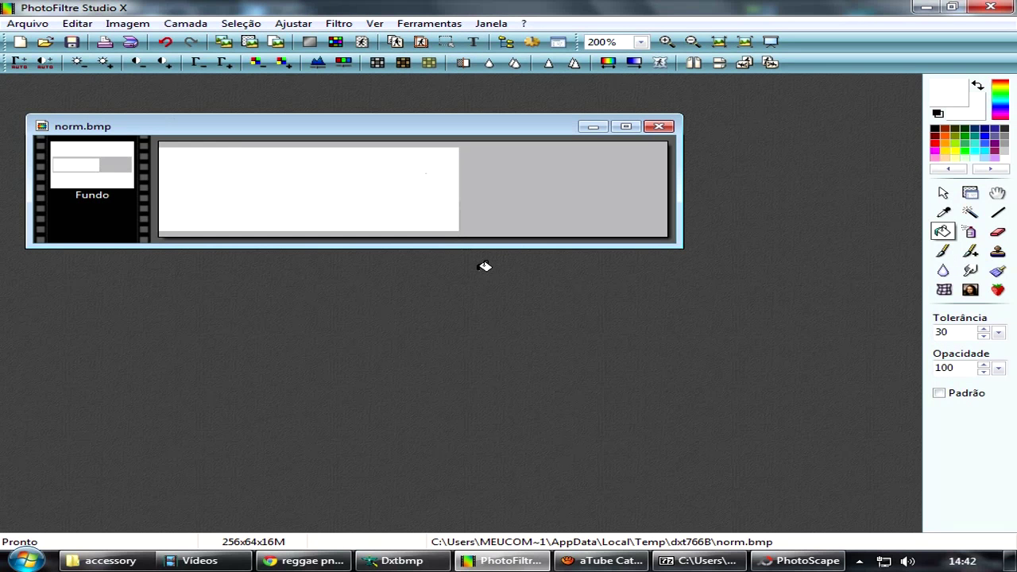
Fill the white label area of norm.bmp with green.
left_click(969, 193)
left_click_drag(442, 132, 421, 130)
left_click(969, 136)
left_click(946, 231)
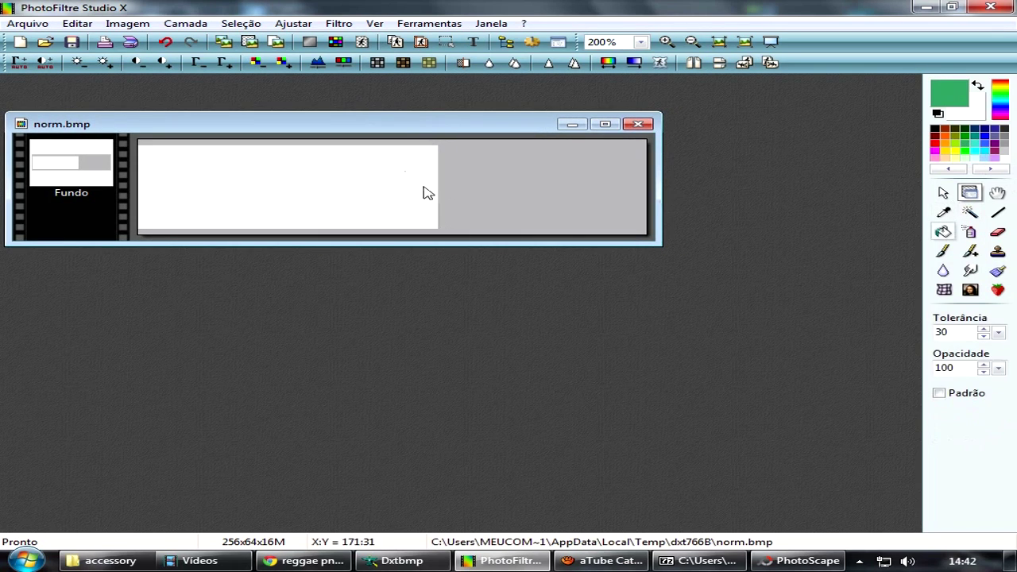
left_click(427, 193)
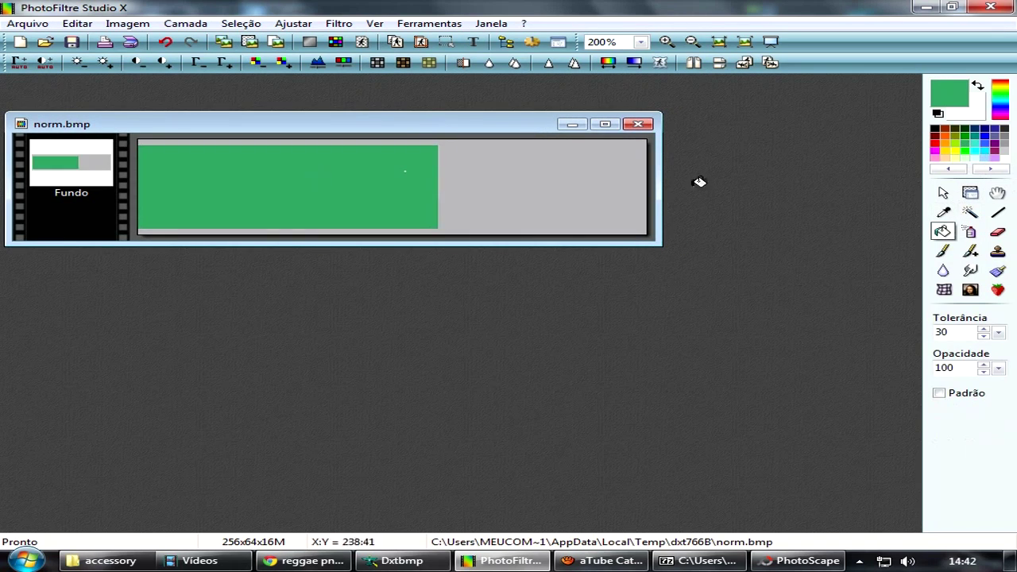
Add the bold red text "TESTE VOLVO" in VTKS WORKER and position it over the green label.
left_click(473, 42)
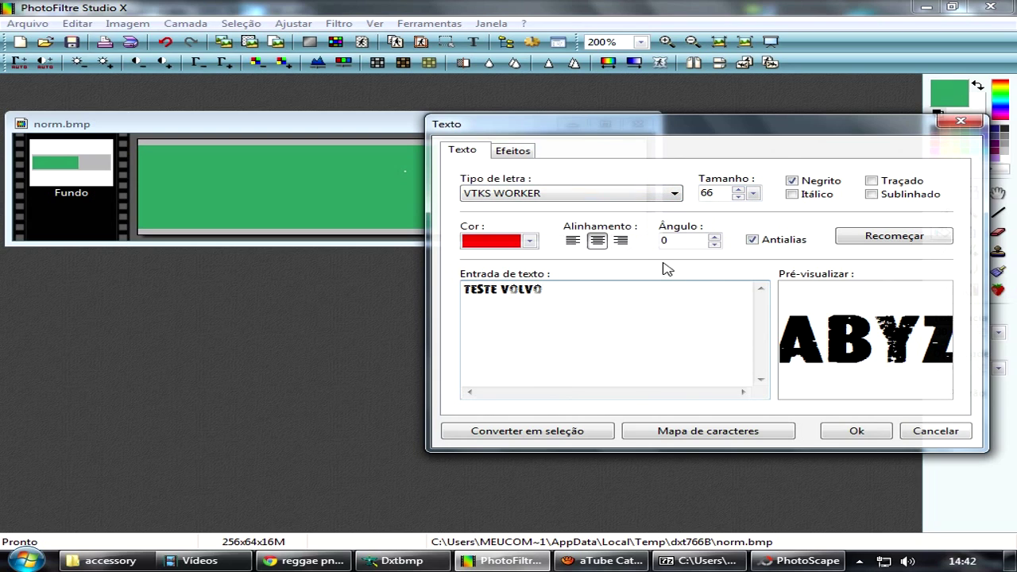
left_click(857, 433)
right_click(403, 193)
left_click(409, 265)
left_click_drag(306, 199, 341, 187)
Set the label text's size to 25 and move it back over the green area.
right_click(312, 189)
left_click(337, 246)
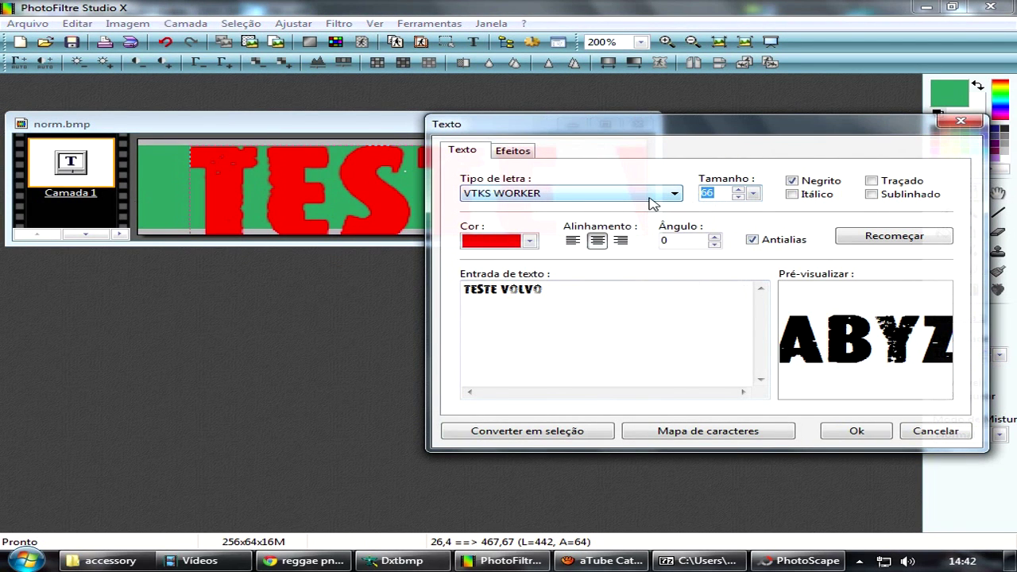
type("25")
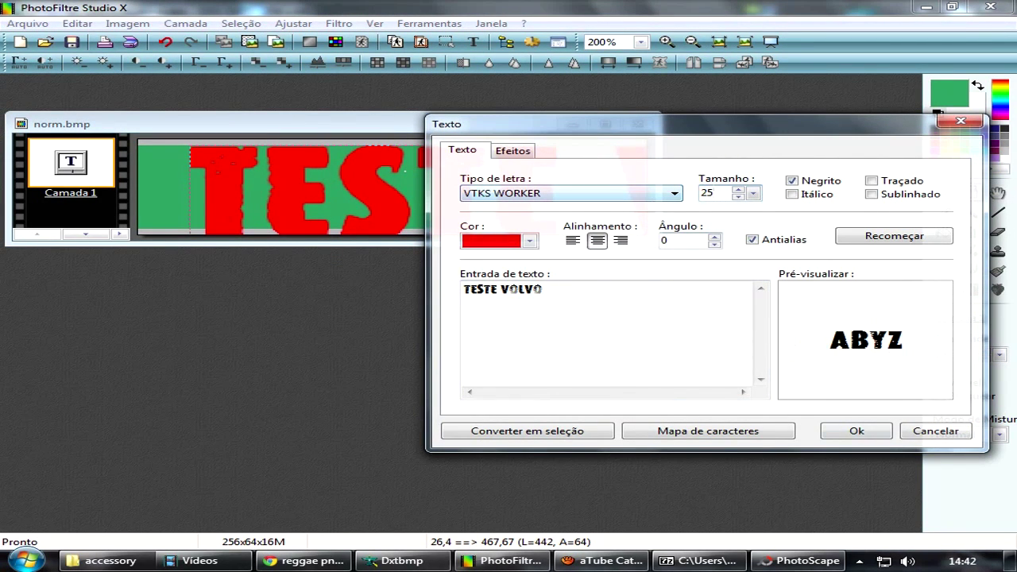
left_click(854, 435)
left_click_drag(354, 164, 328, 179)
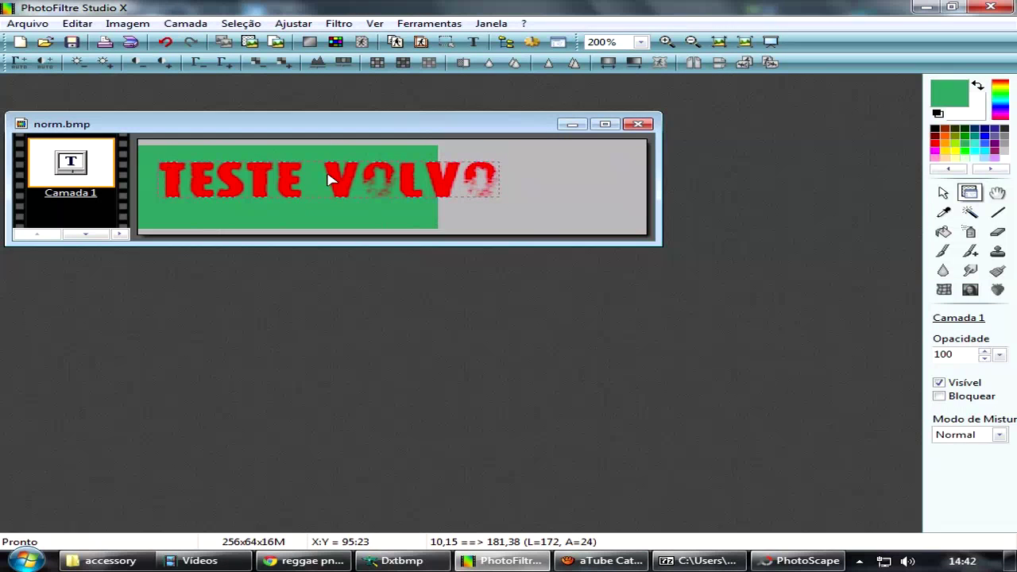
Shorten the label text to "VOLVO" and move it to the right part of the green area.
double_click(392, 185)
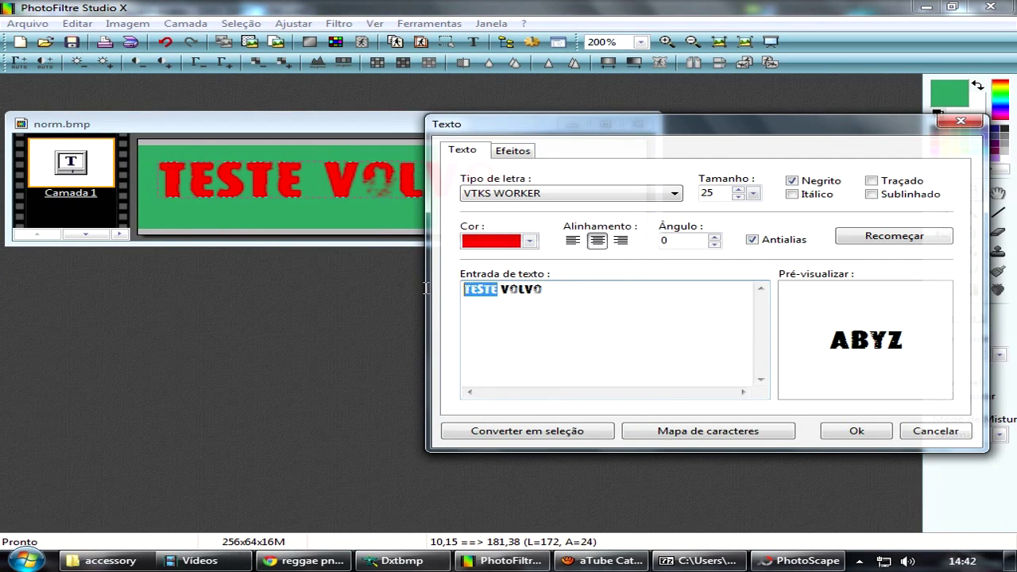
left_click(856, 430)
left_click_drag(302, 182, 405, 194)
Open the reggae peace-symbol image from the desktop in PhotoFiltre and paste it into norm.bmp as a new layer.
left_click(401, 560)
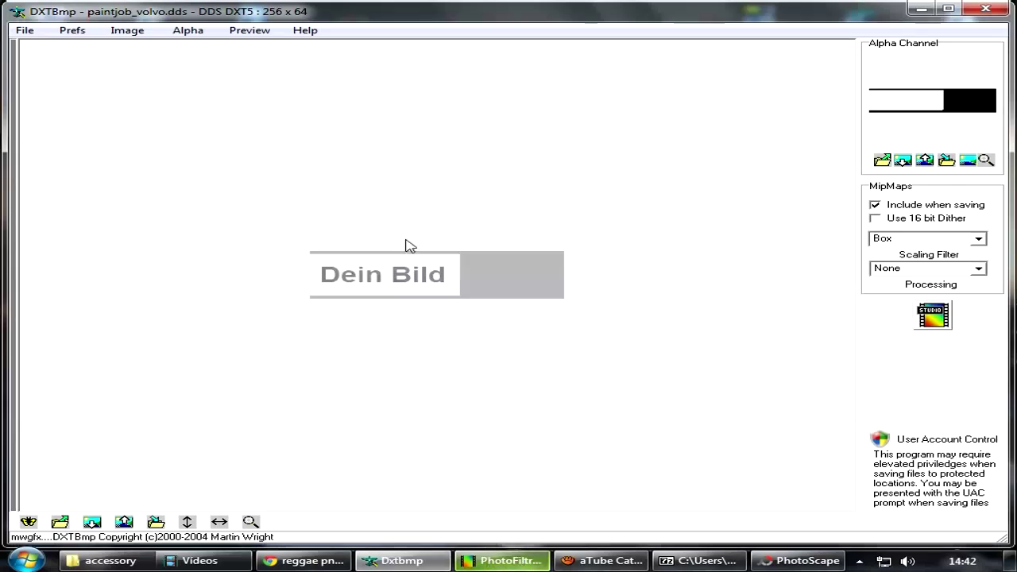
left_click(921, 8)
left_click_drag(252, 508, 419, 291)
key("ctrl+c")
left_click(538, 100)
key("ctrl+v")
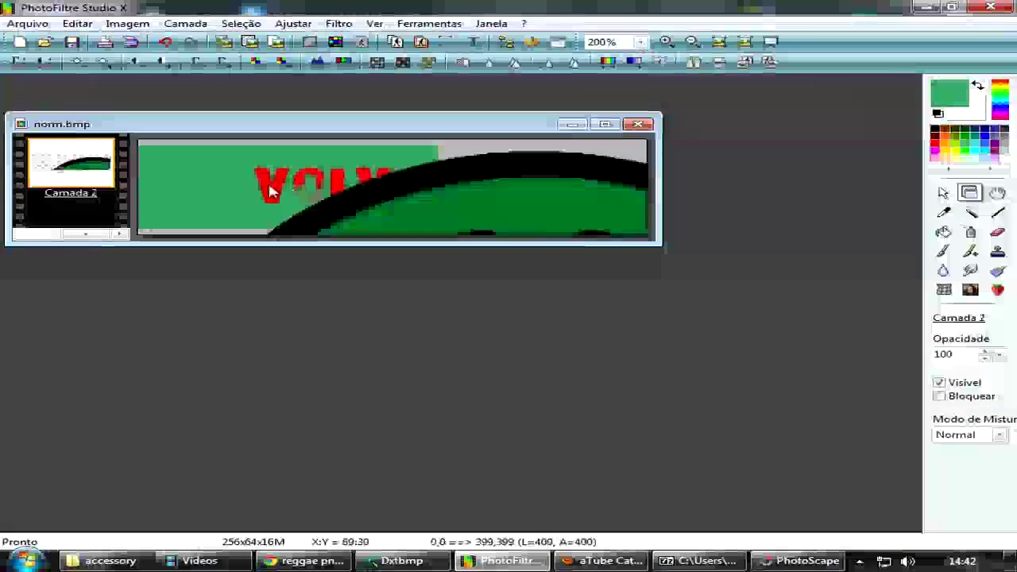
Scale the peace symbol down to about 40 by 37 pixels and place it to the left of the VOLVO text.
right_click(394, 199)
left_click(492, 296)
left_click_drag(281, 196, 345, 208)
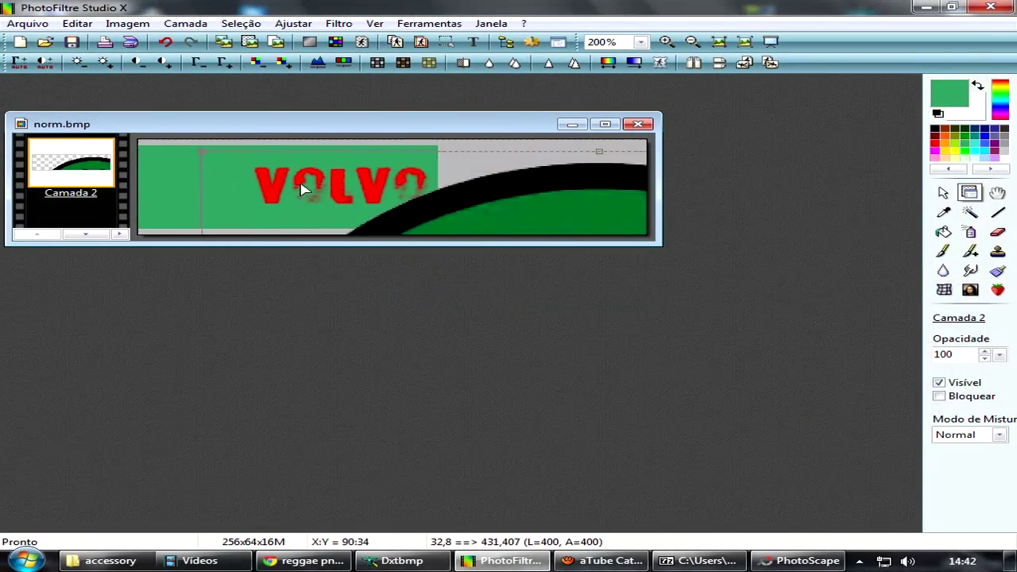
left_click_drag(555, 225, 182, 153)
left_click_drag(487, 211, 445, 205)
left_click_drag(332, 175, 309, 215)
left_click_drag(501, 180, 362, 171)
left_click_drag(509, 205, 336, 194)
left_click_drag(254, 160, 278, 224)
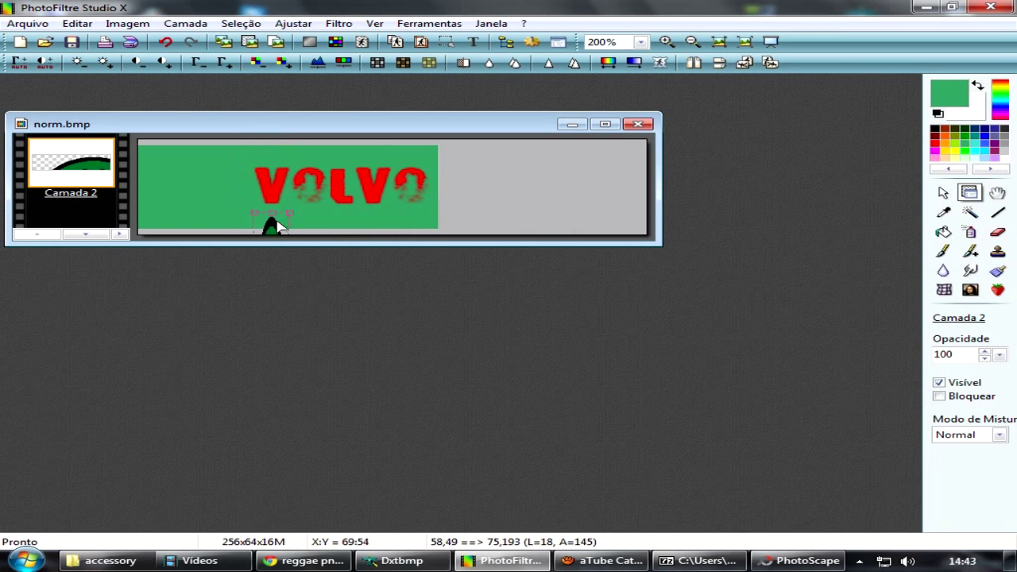
left_click_drag(212, 170, 191, 191)
key("Return")
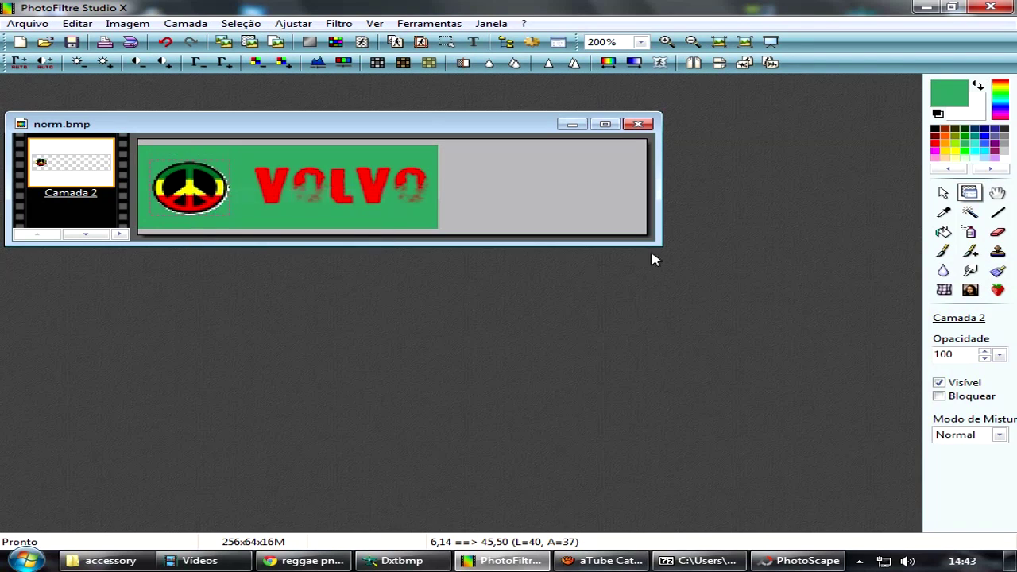
Enlarge the norm.bmp window and nudge the VOLVO text and peace symbol slightly left to balance the label.
left_click_drag(660, 245, 891, 435)
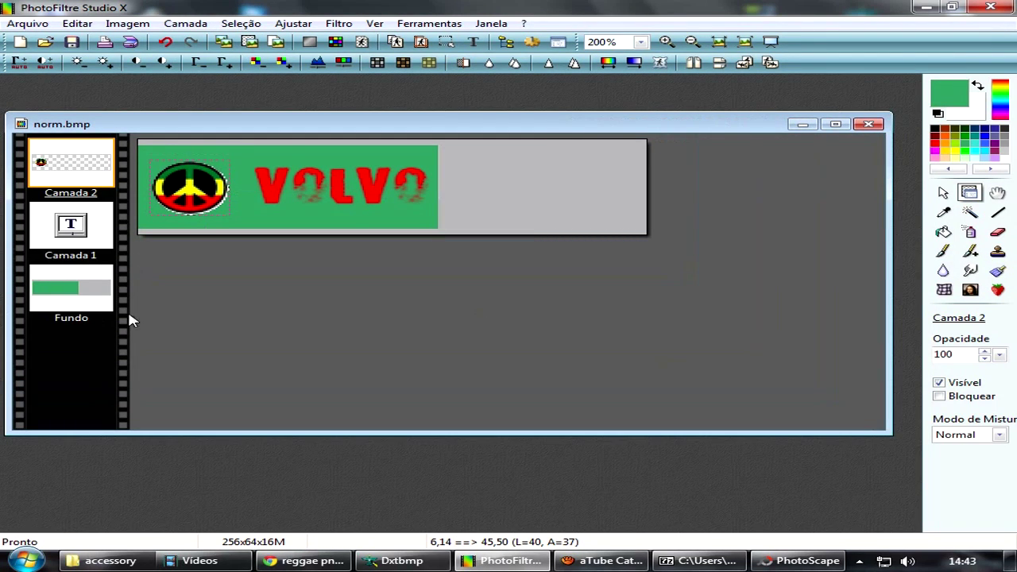
left_click(95, 298)
left_click_drag(316, 197, 310, 197)
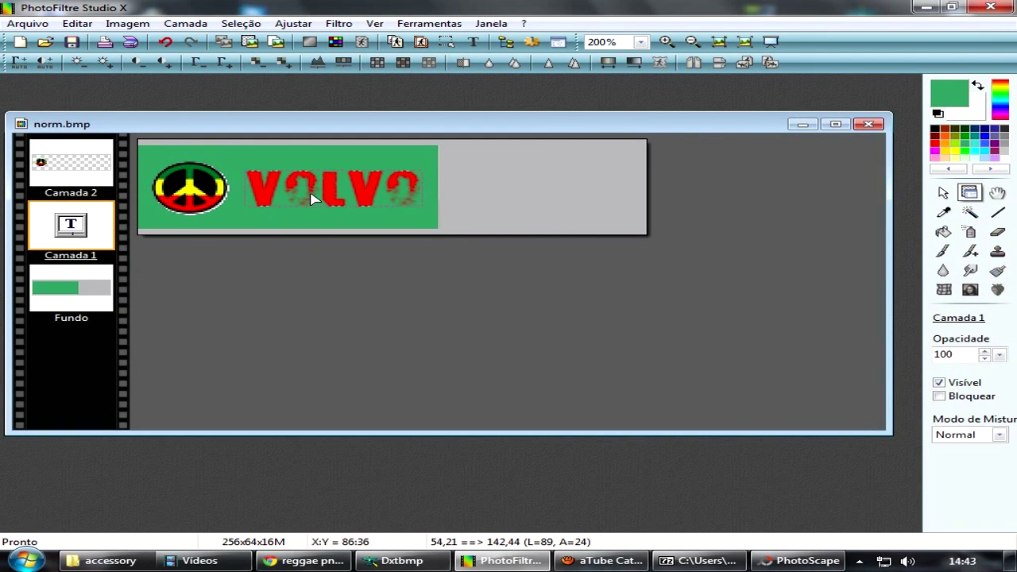
left_click(225, 190)
left_click_drag(222, 186, 220, 185)
left_click_drag(298, 186, 295, 187)
left_click_drag(208, 188, 206, 186)
left_click(316, 199)
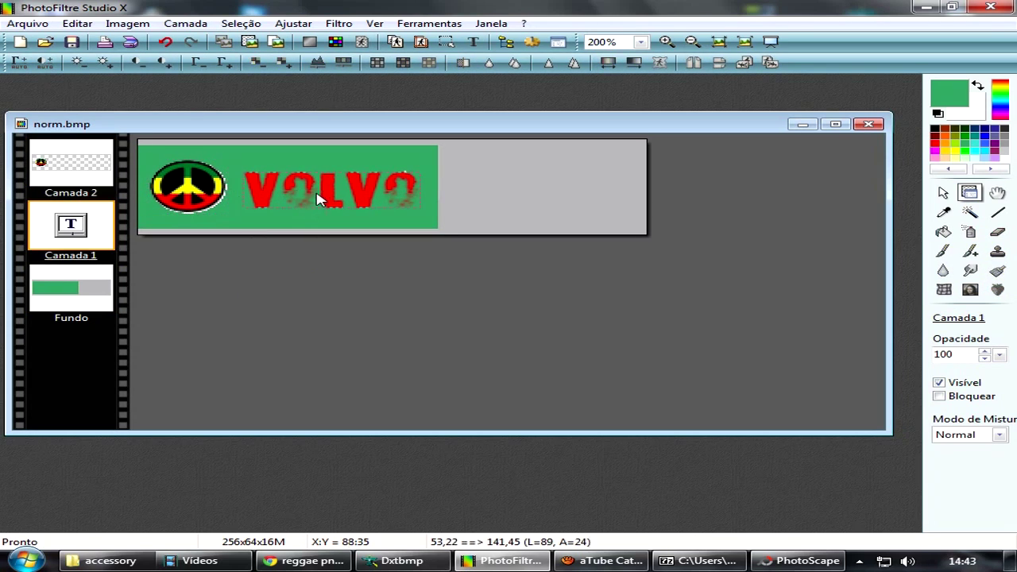
left_click_drag(318, 194, 319, 194)
Save norm.bmp in its existing format, accepting that layers are not kept.
left_click(33, 28)
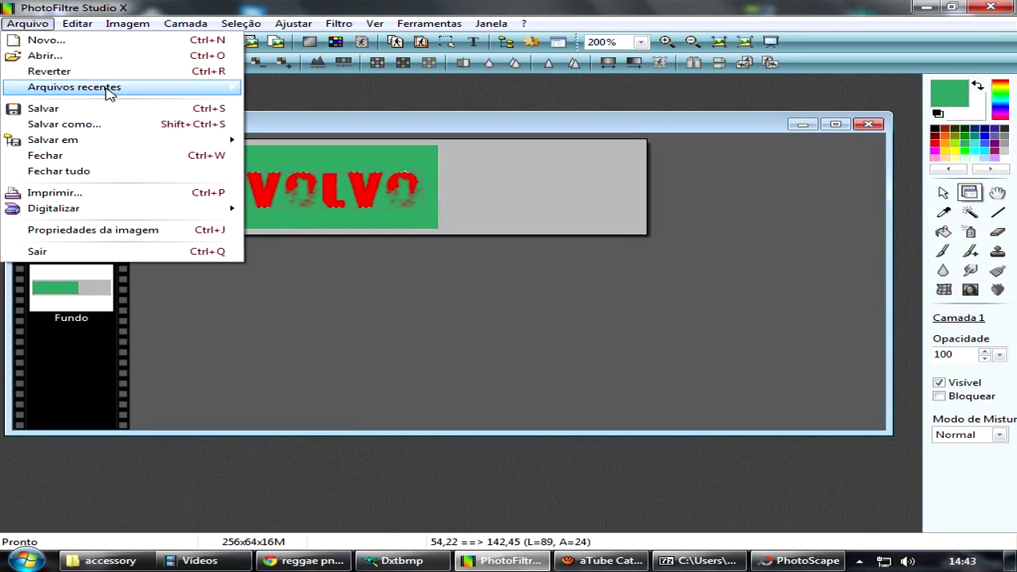
left_click(80, 111)
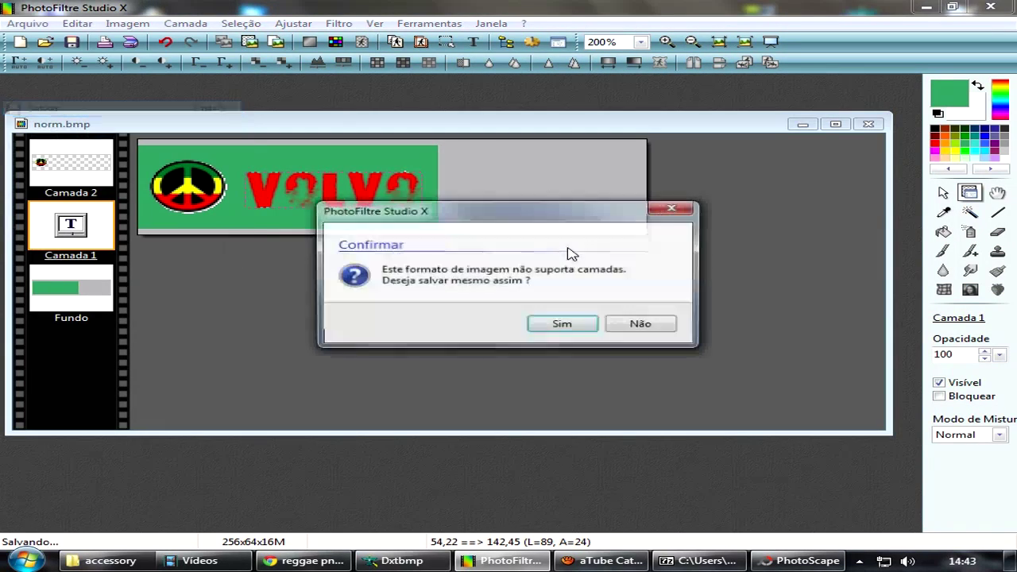
left_click(563, 323)
Switch to DXTBmp and reload the edited label image into paintjob_volvo.dds.
left_click(403, 560)
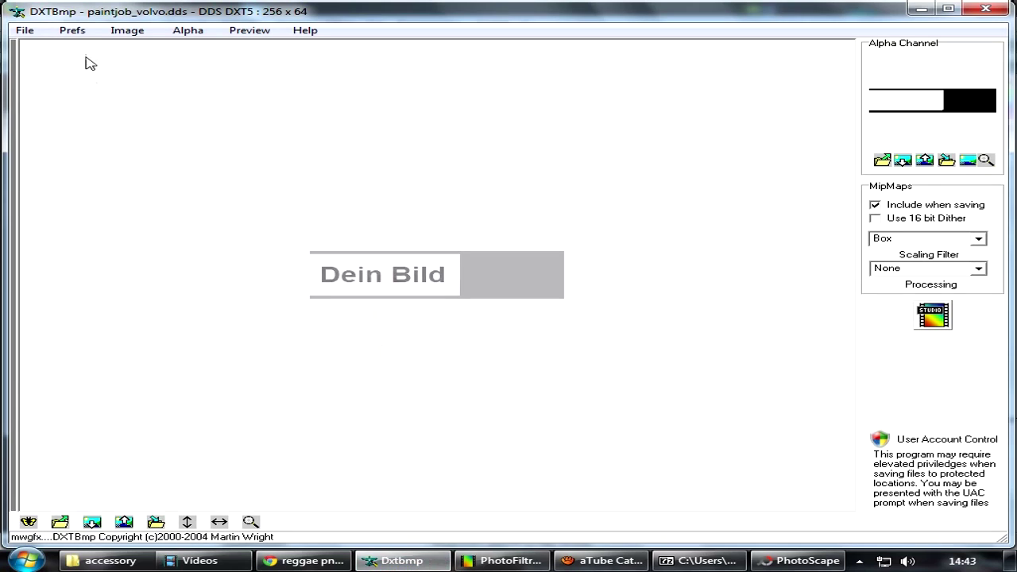
left_click(128, 31)
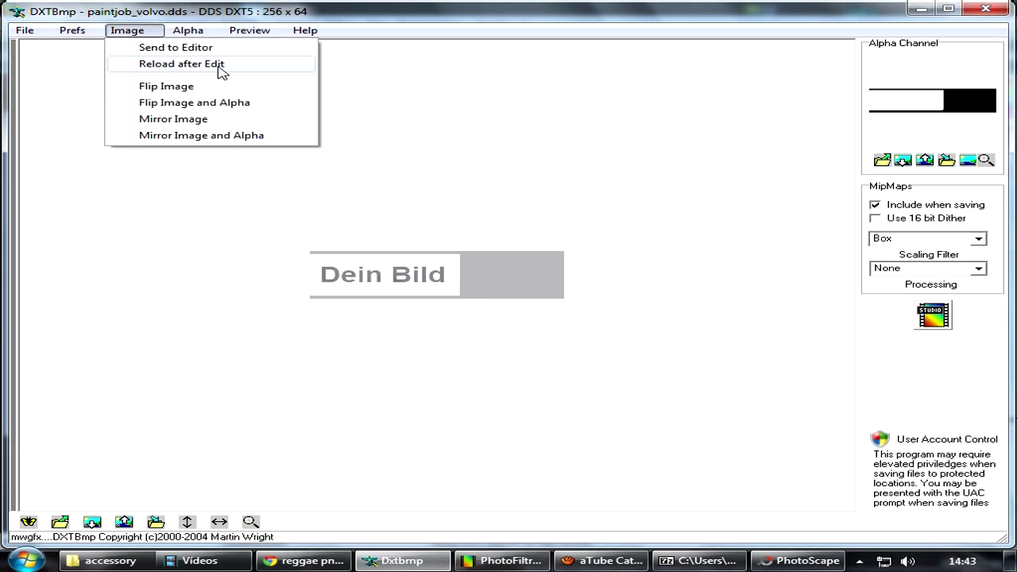
left_click(222, 66)
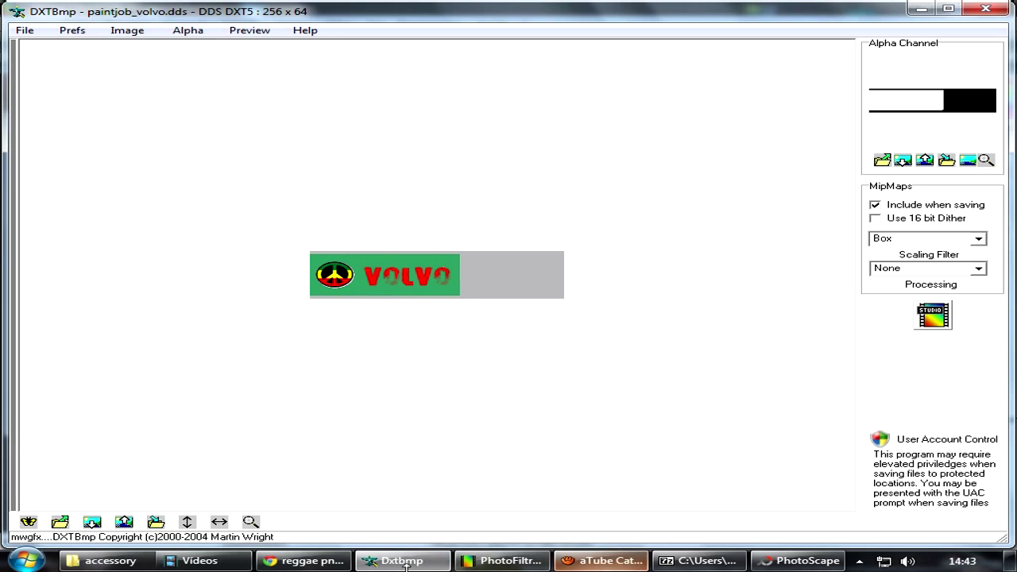
left_click(131, 33)
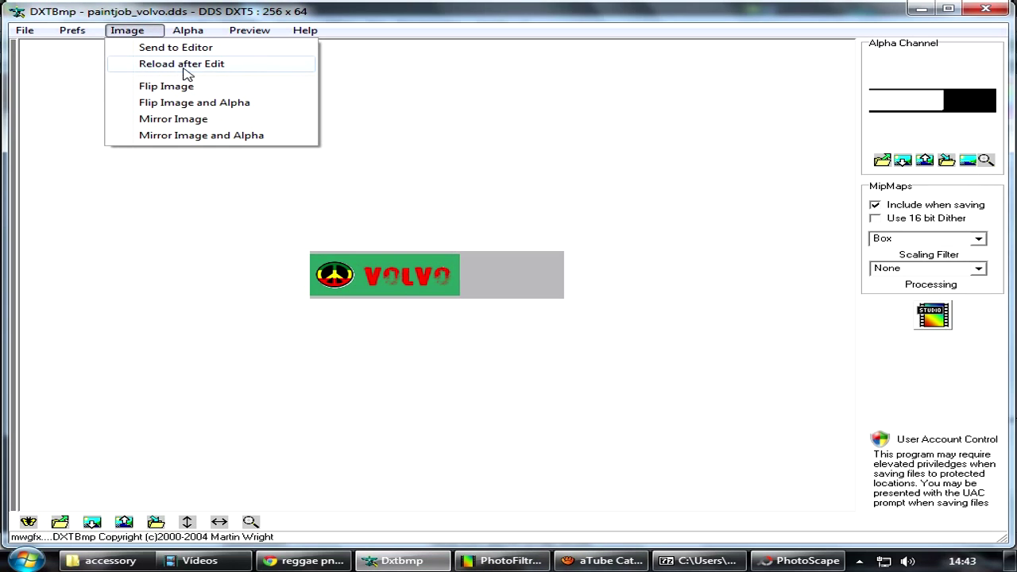
Start exporting the edited label as a DDS DXT5 image and check the available save locations.
left_click(22, 35)
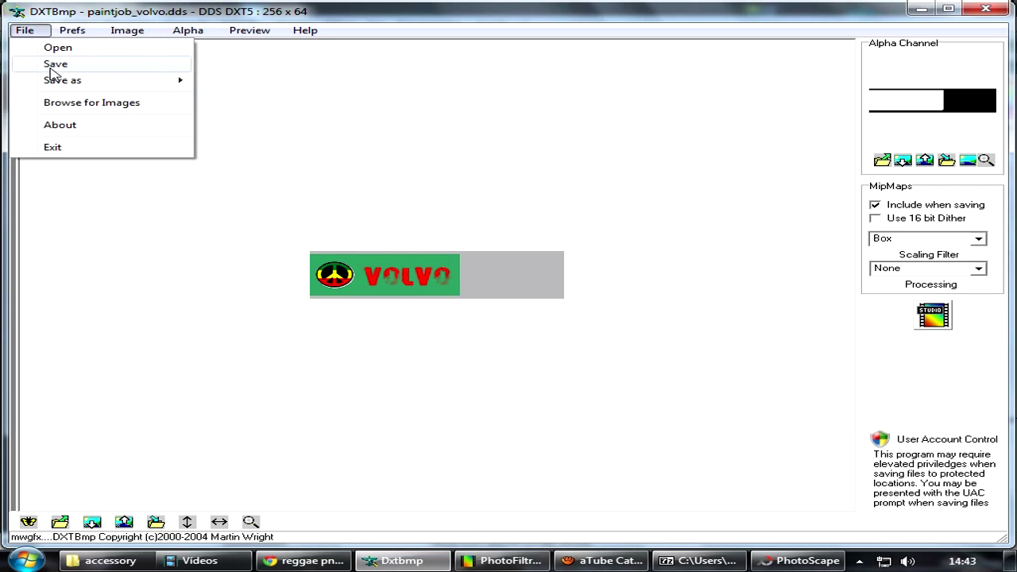
left_click(24, 35)
left_click(24, 35)
mouse_move(98, 83)
left_click(252, 81)
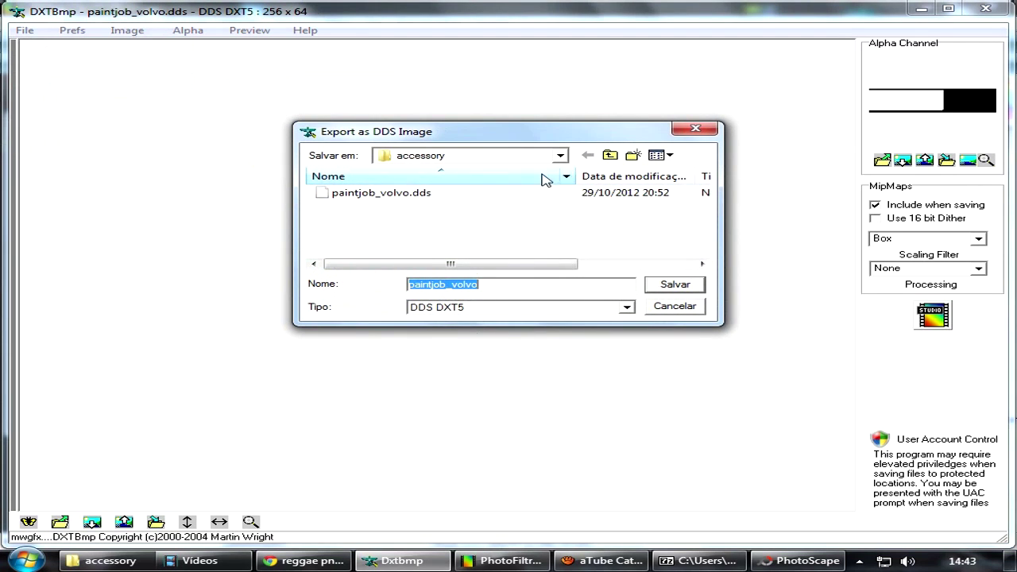
left_click(560, 156)
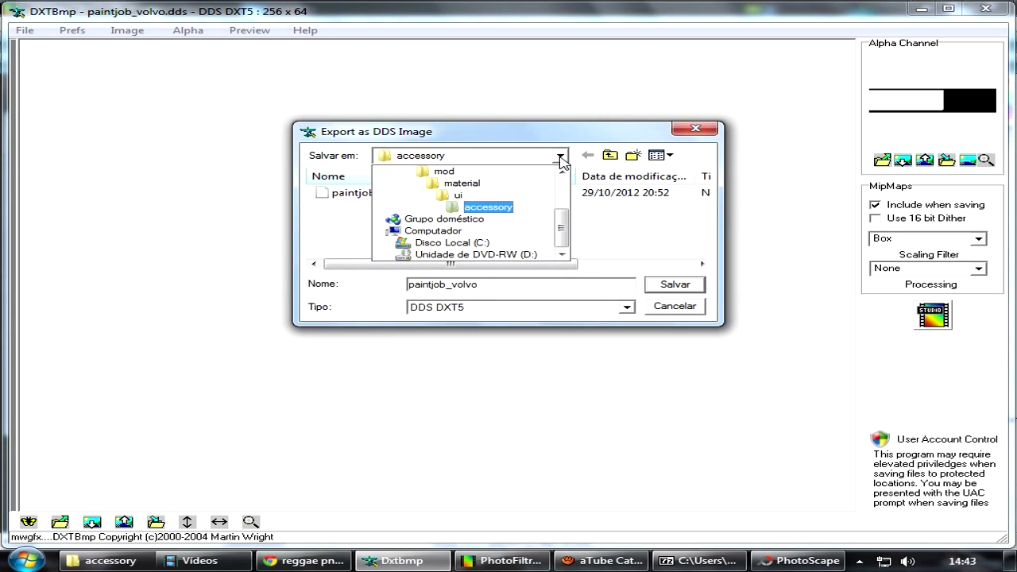
scroll(564, 232, "up", 2)
scroll(563, 236, "down", 2)
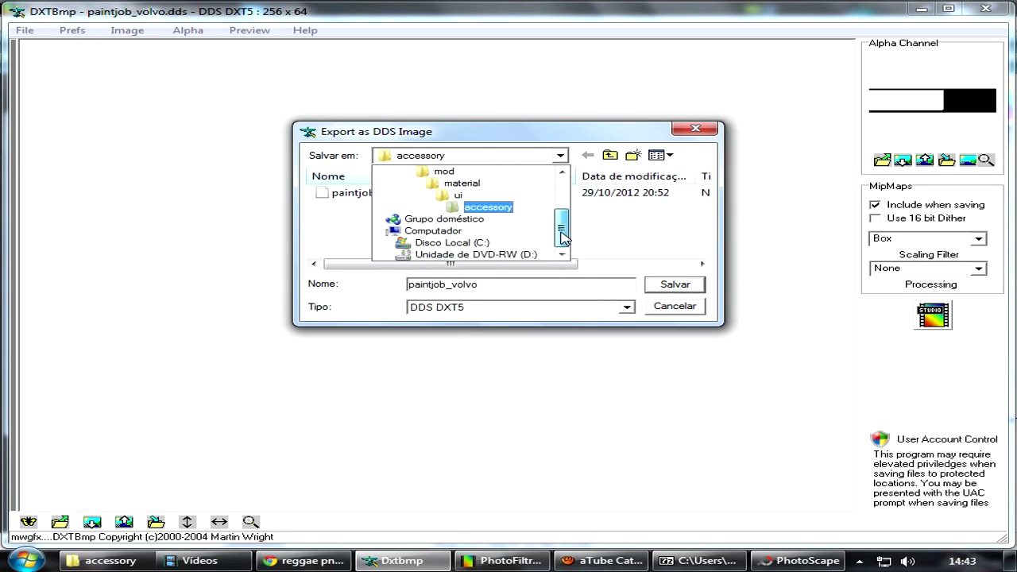
left_click(555, 161)
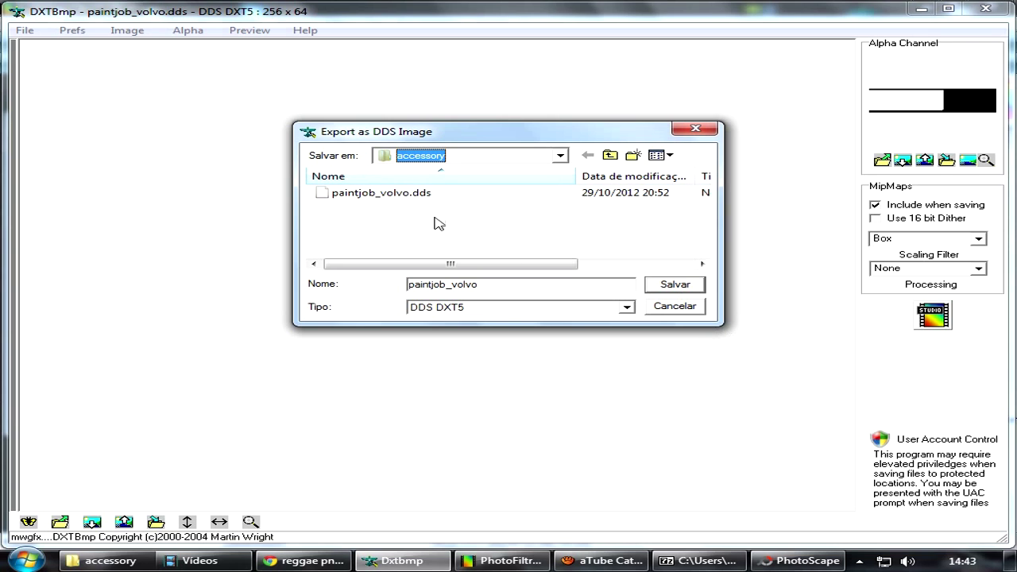
Export the label into Documentos\Euro Truck Simulator 2\mod\material\ui\accessory, overwriting paintjob_volvo.dds.
left_click(560, 156)
mouse_move(562, 223)
left_mouse_down()
mouse_move(564, 199)
mouse_move(565, 228)
left_mouse_up()
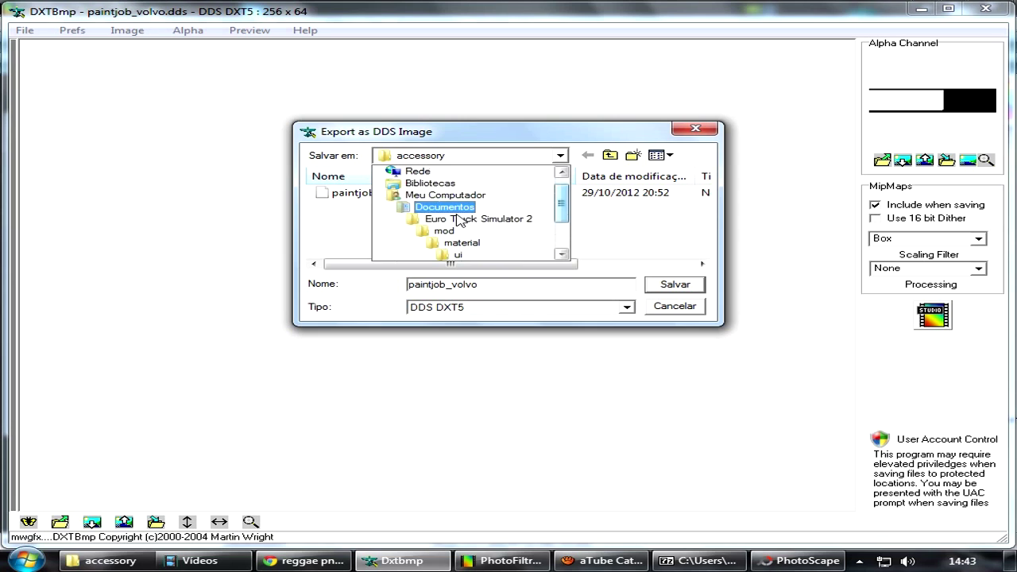
left_click(442, 185)
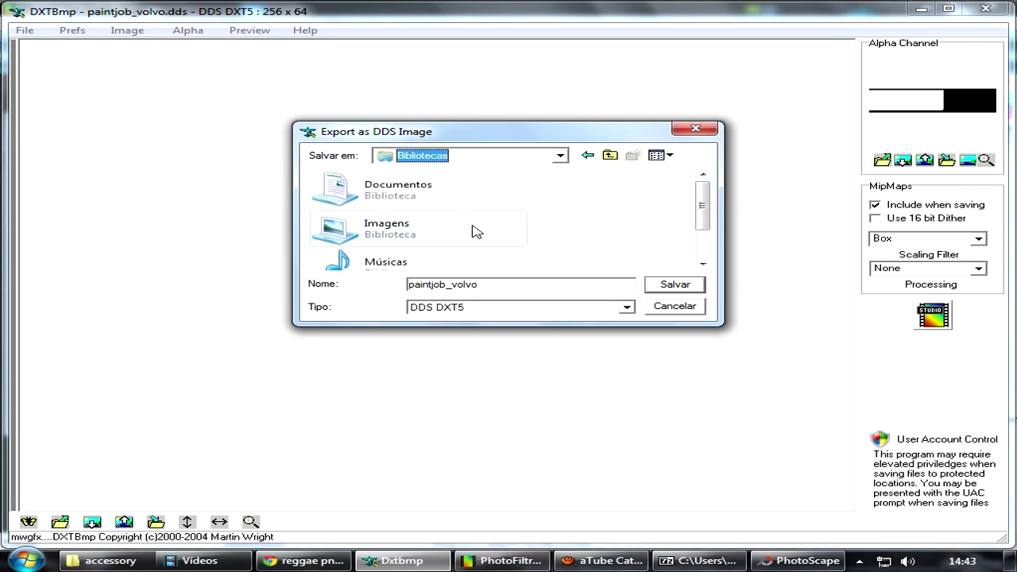
double_click(396, 195)
left_click(370, 249)
left_click(390, 239)
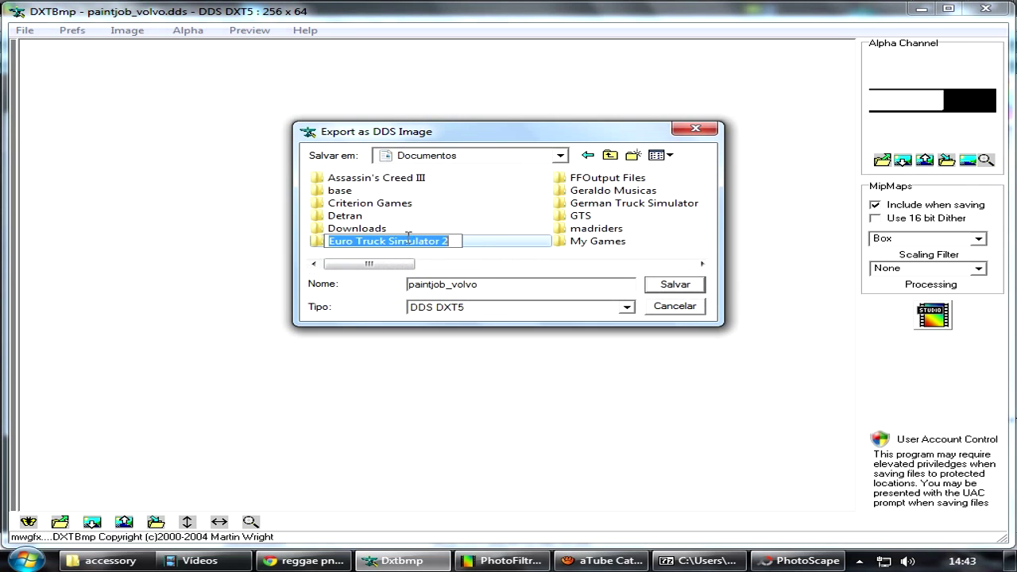
double_click(349, 240)
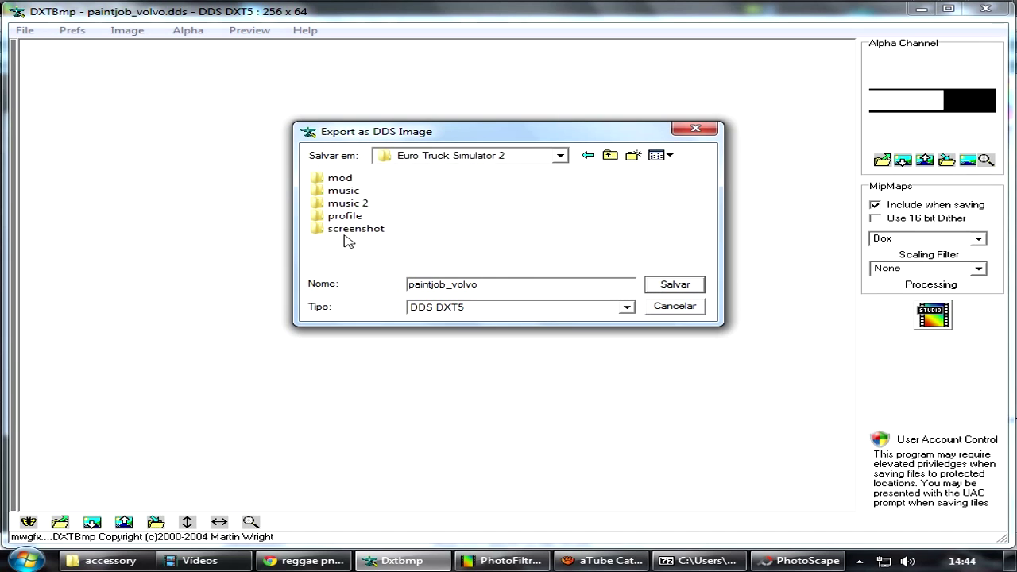
double_click(349, 178)
double_click(350, 191)
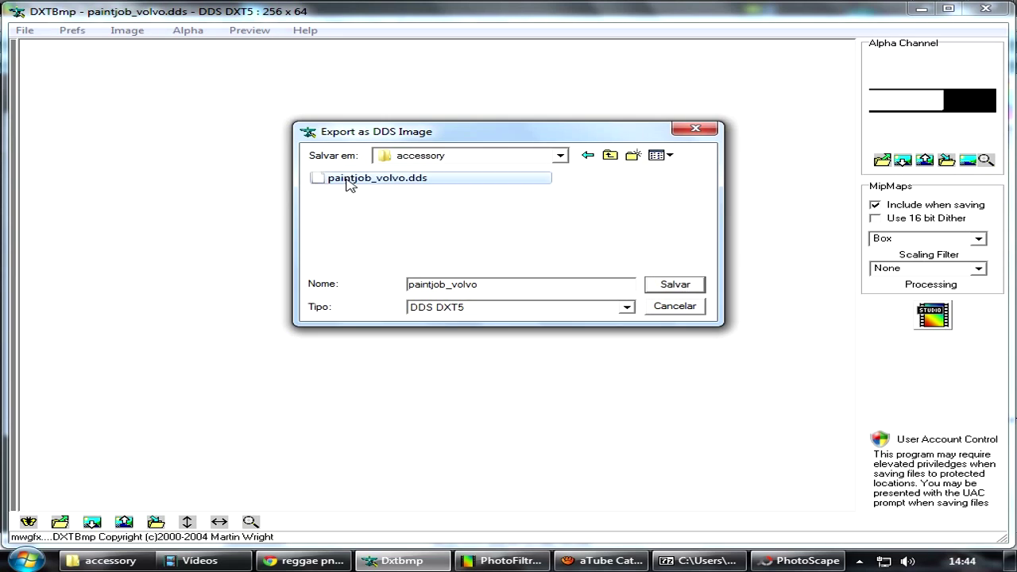
double_click(351, 180)
left_click(565, 285)
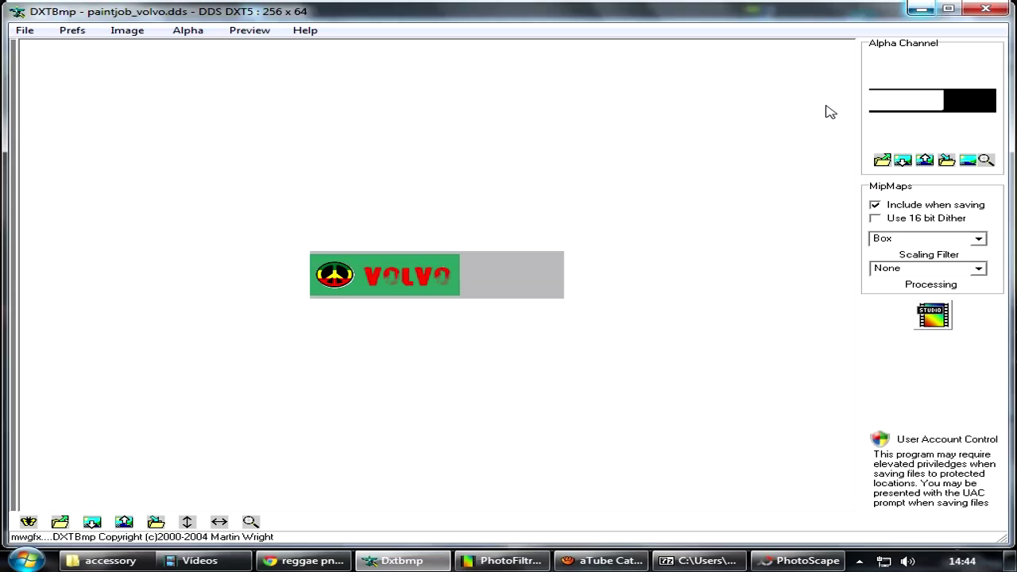
Switch to 7-Zip and open the material\ui folder chain inside teste.scs down to the accessory folder.
left_click(921, 9)
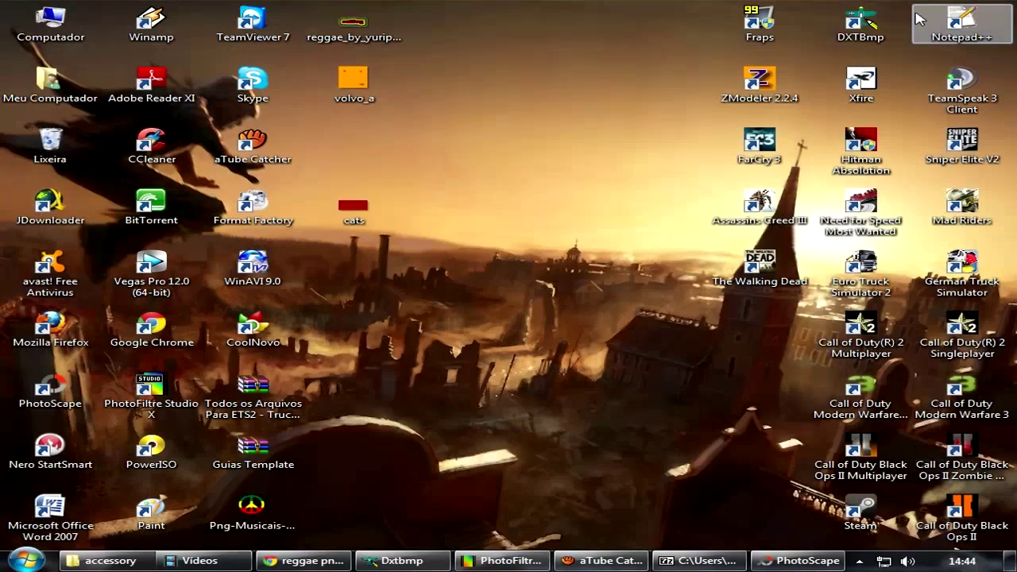
left_click(700, 560)
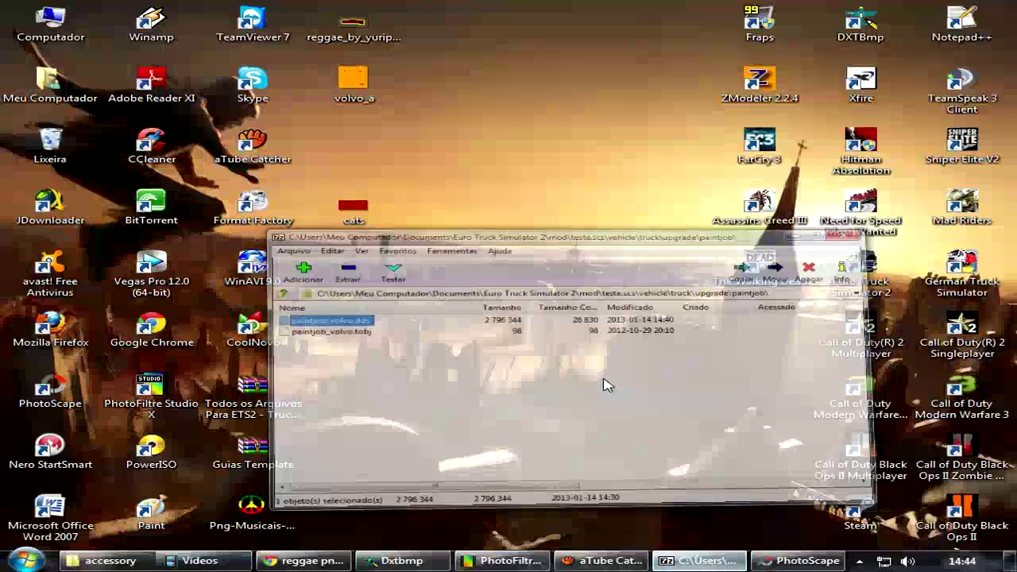
key("BackSpace")
key("BackSpace")
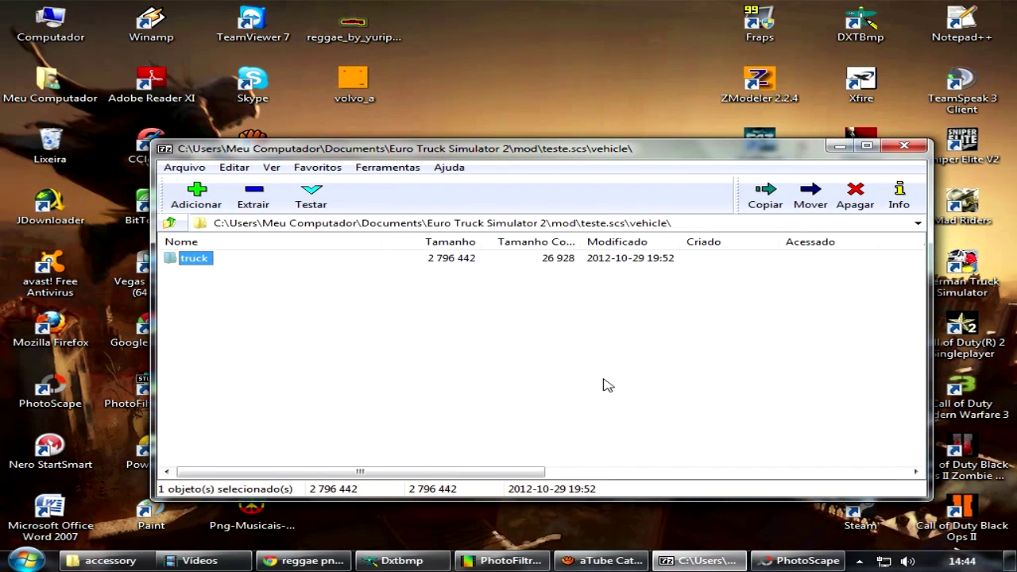
key("BackSpace")
key("Up")
key("Return")
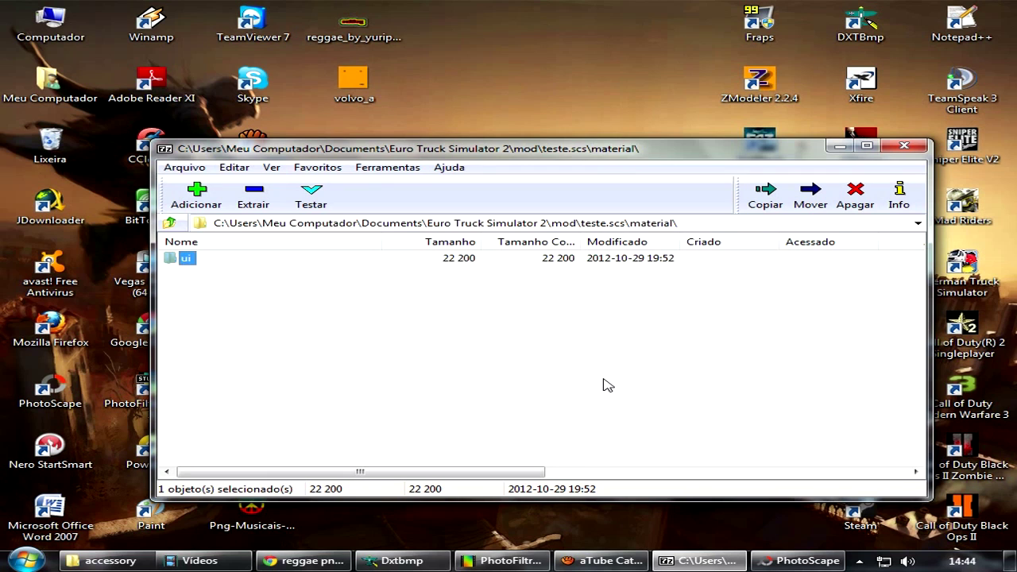
key("Return")
Copy the updated paintjob_volvo.dds from the accessory folder in Explorer into the teste.scs archive, confirming the copy.
left_click(110, 560)
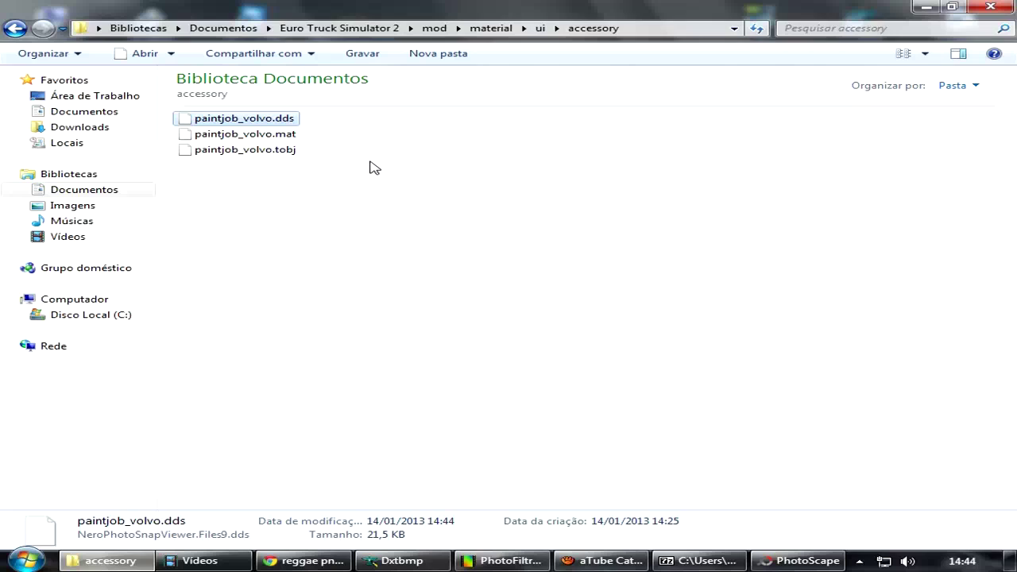
left_click_drag(532, 228, 584, 389)
left_click(490, 344)
Return to the desktop, launch Euro Truck Simulator 2 and enter the game with the existing profile.
key("super+d")
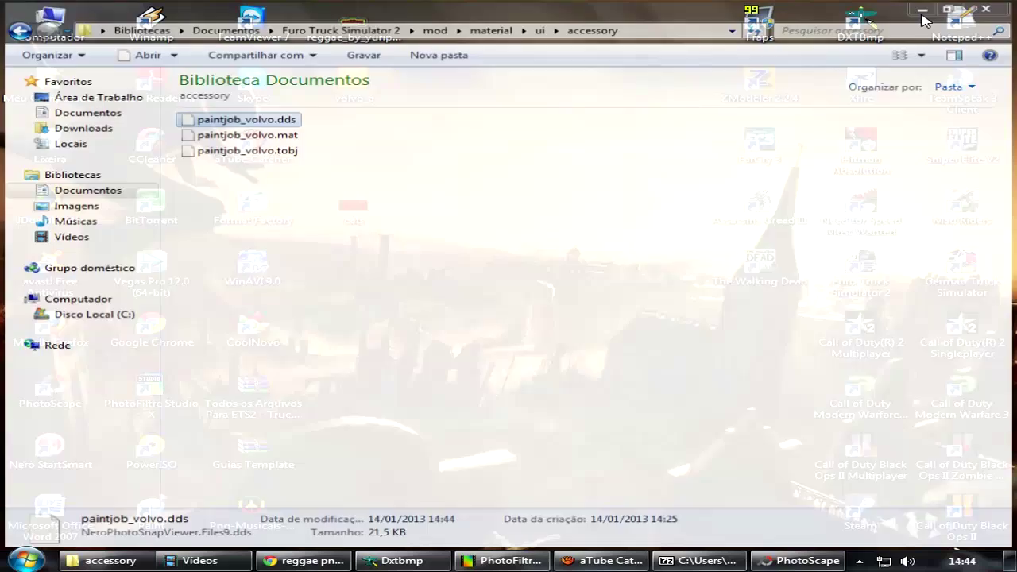
double_click(860, 271)
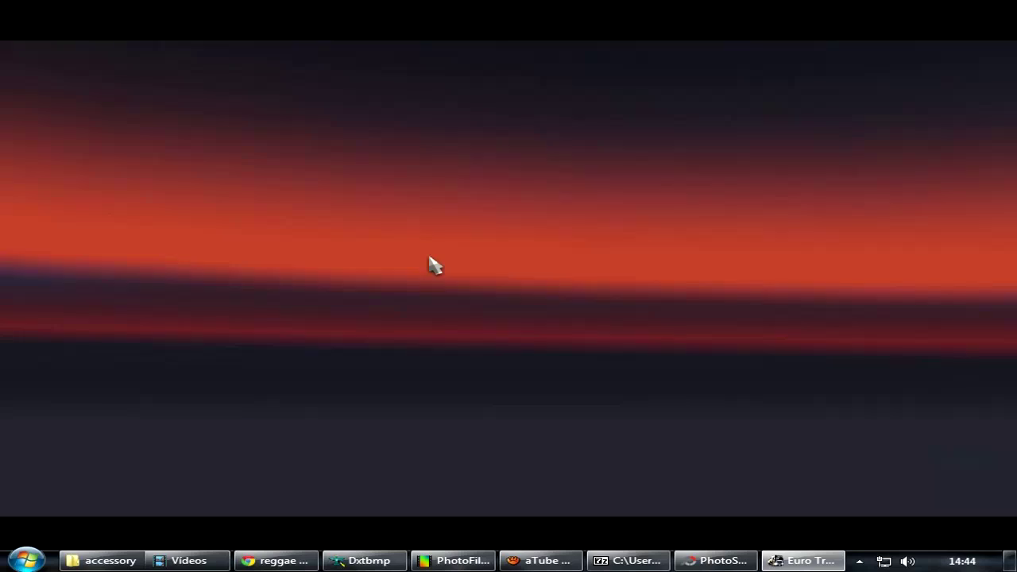
left_click(619, 400)
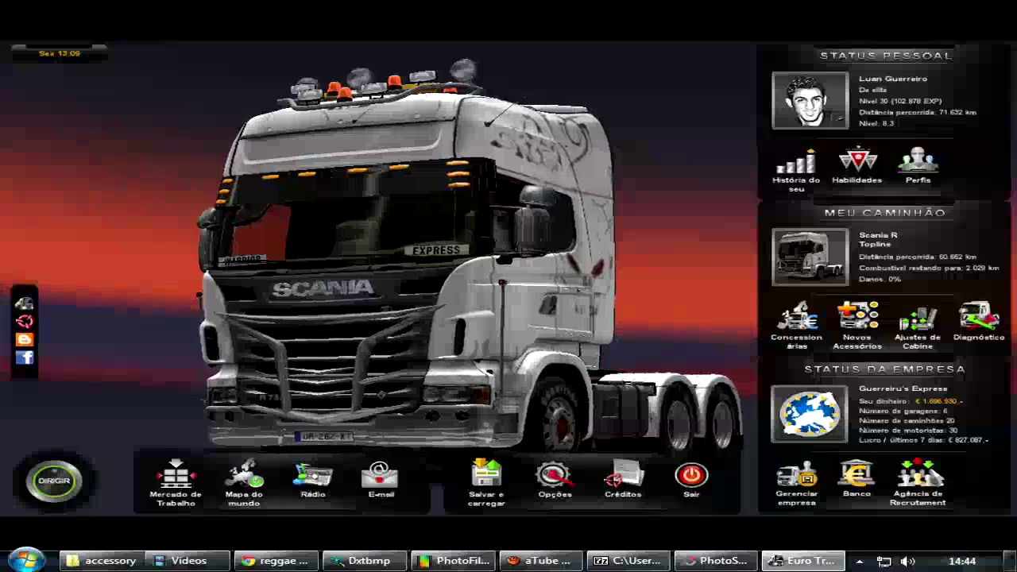
Open the paint shop for the fifth truck in the company list, a Valiant F16H, and preview Mein Skin.
left_click(806, 482)
left_click(368, 251)
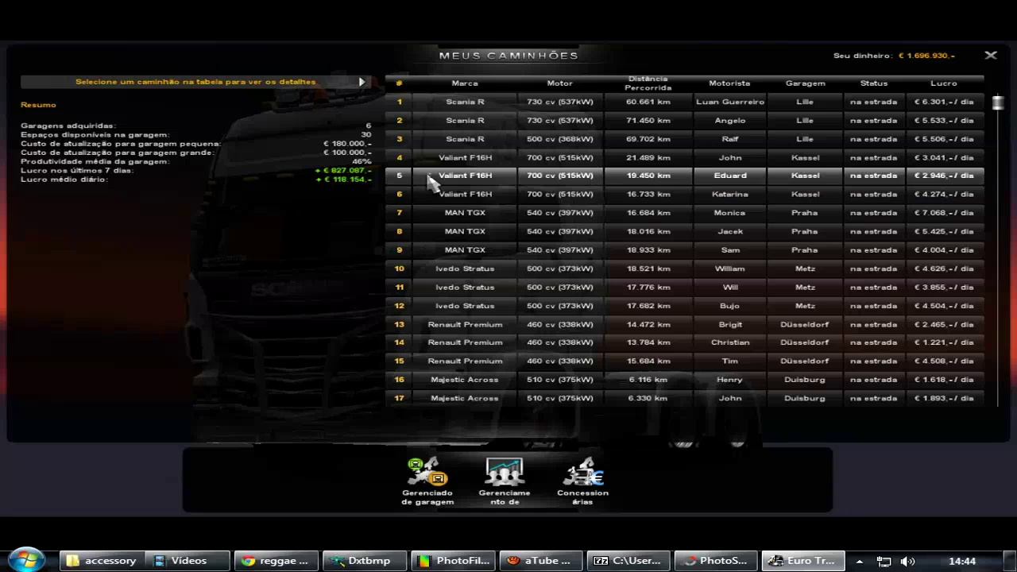
left_click(476, 178)
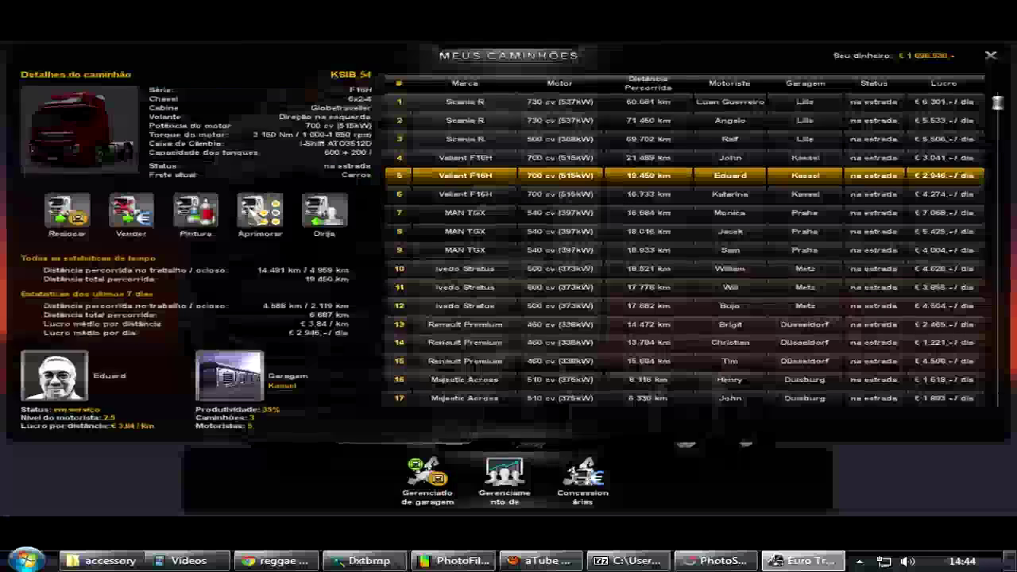
left_click(223, 227)
left_click(125, 140)
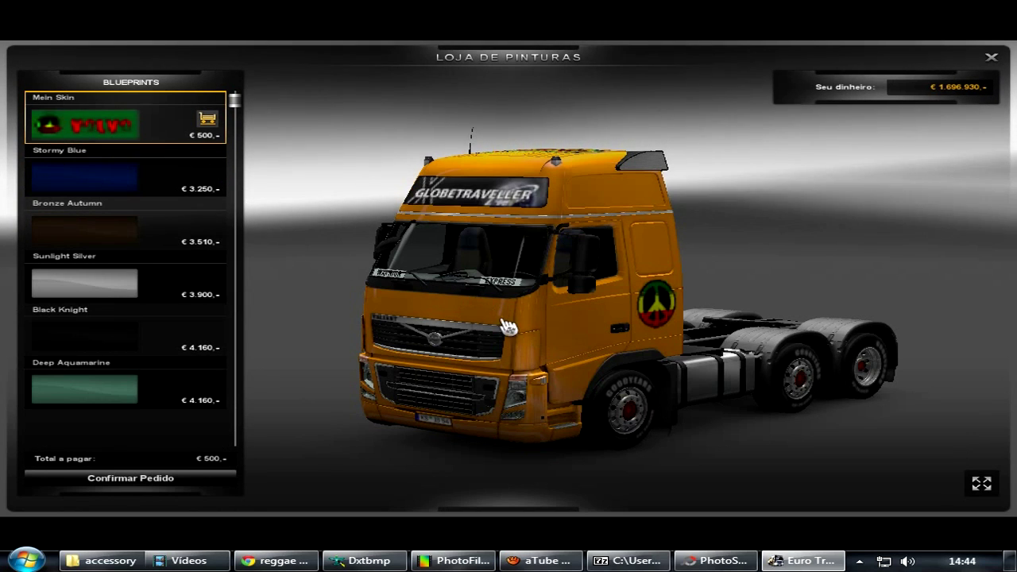
Examine the reggae skin on the cab's front, side and roof from several angles.
left_click_drag(534, 272, 477, 340)
left_click_drag(681, 363, 954, 311)
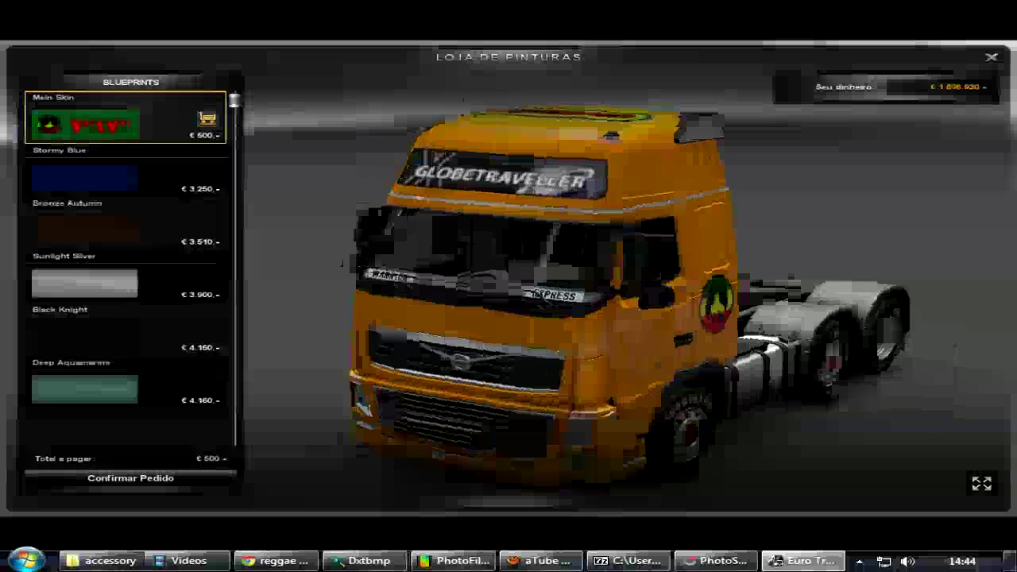
left_click_drag(547, 368, 728, 348)
left_click_drag(604, 355, 933, 347)
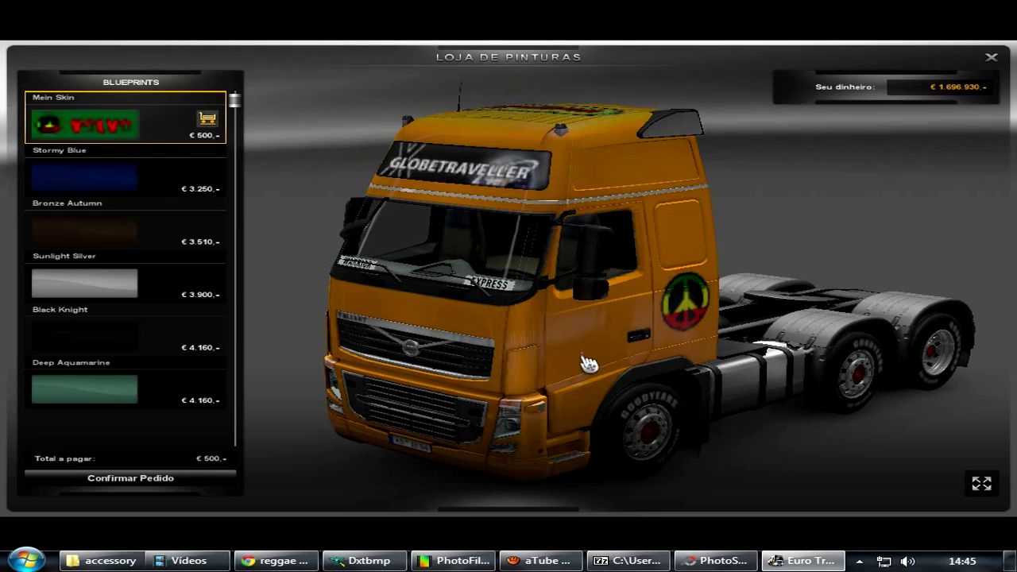
left_click_drag(552, 365, 548, 318)
left_click_drag(584, 373, 614, 376)
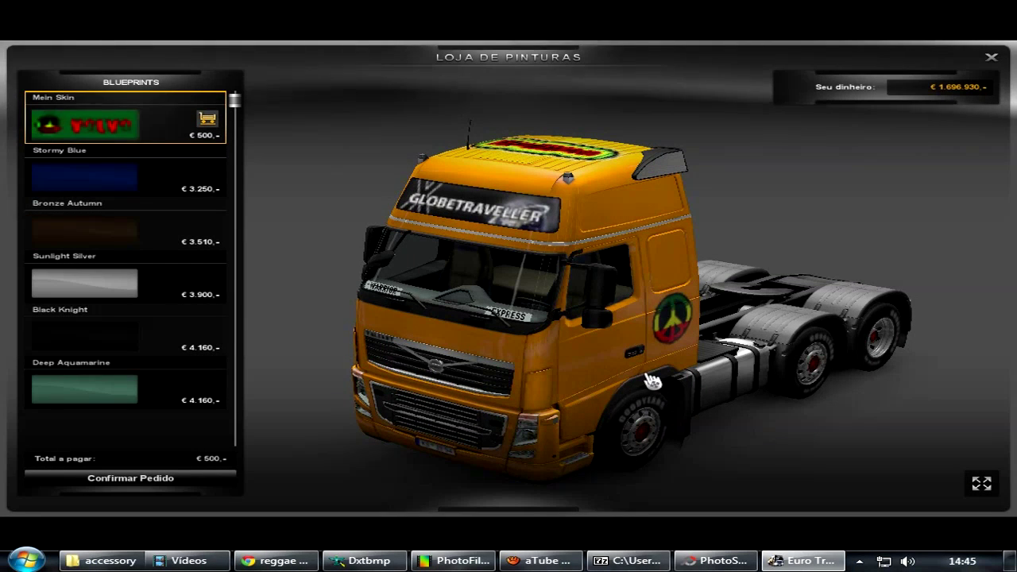
mouse_move(623, 368)
left_mouse_down()
mouse_move(605, 368)
mouse_move(695, 380)
mouse_move(644, 381)
mouse_move(635, 366)
left_mouse_up()
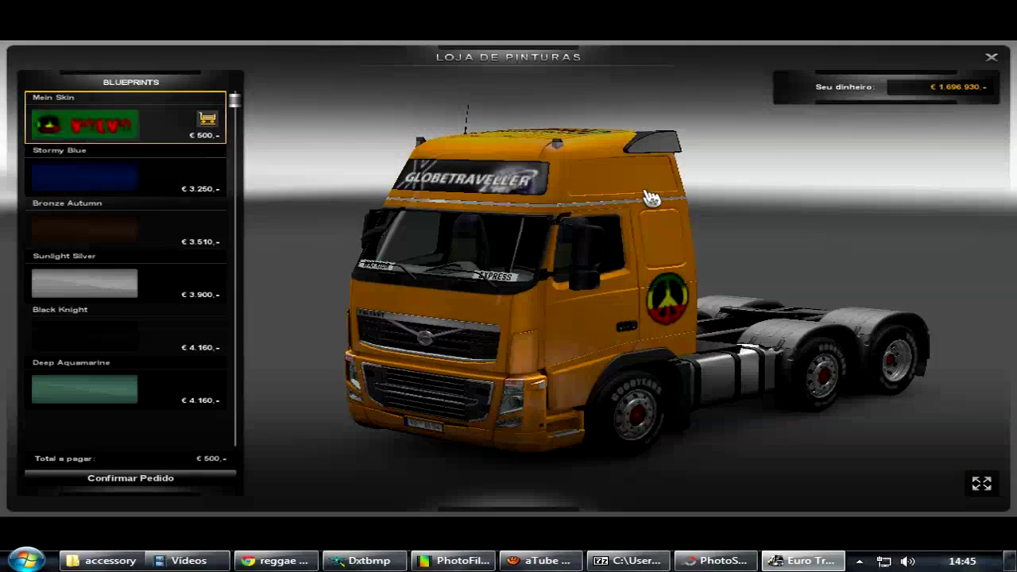
left_click_drag(626, 334, 533, 277)
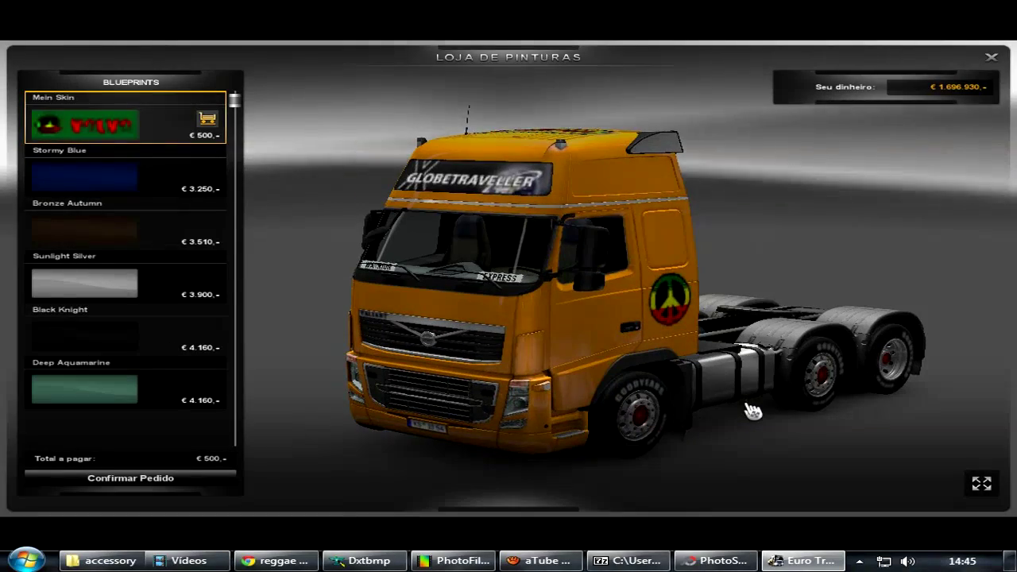
Discard the pending paint order and quit the game.
key("alt+F4")
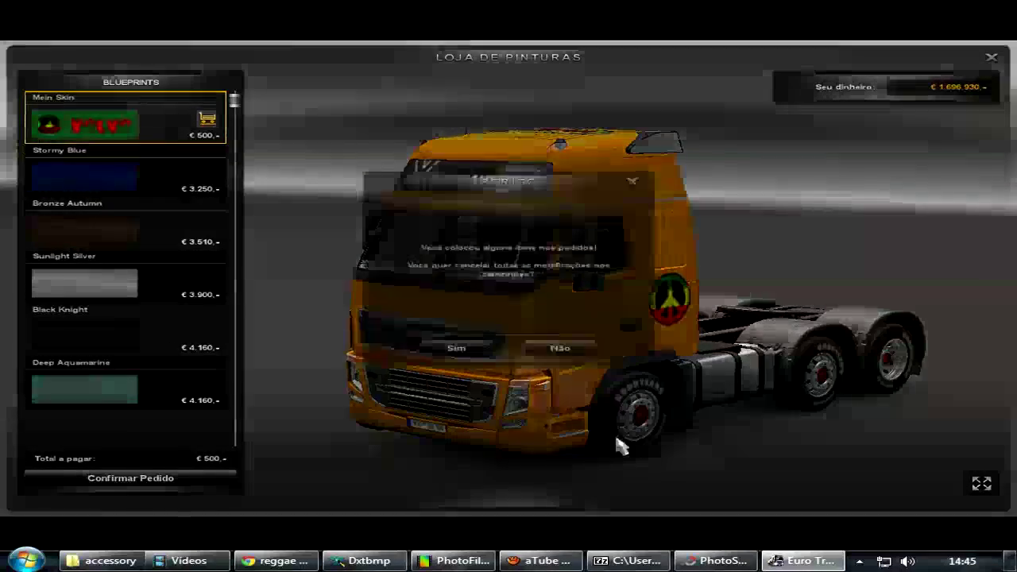
left_click(461, 352)
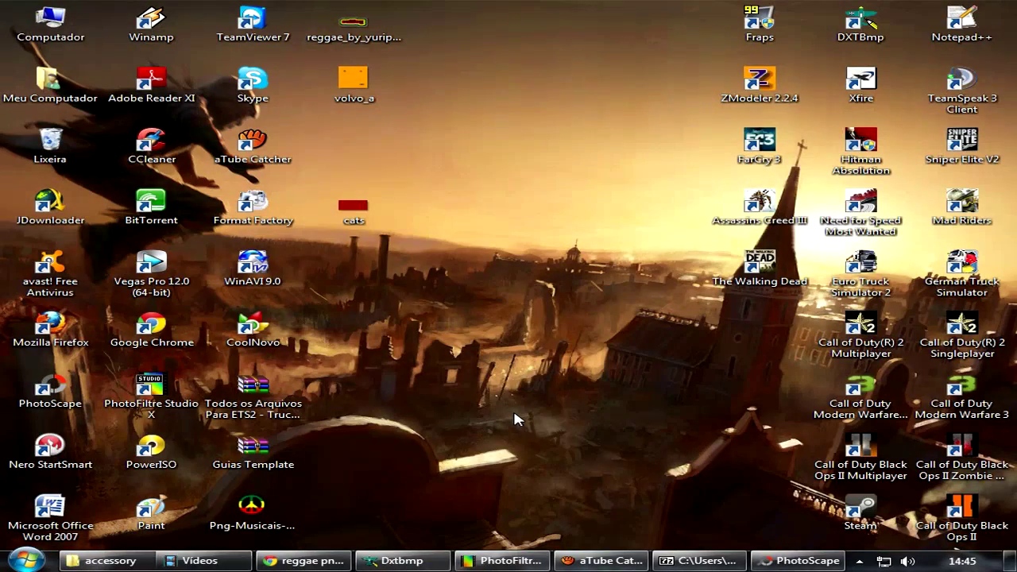